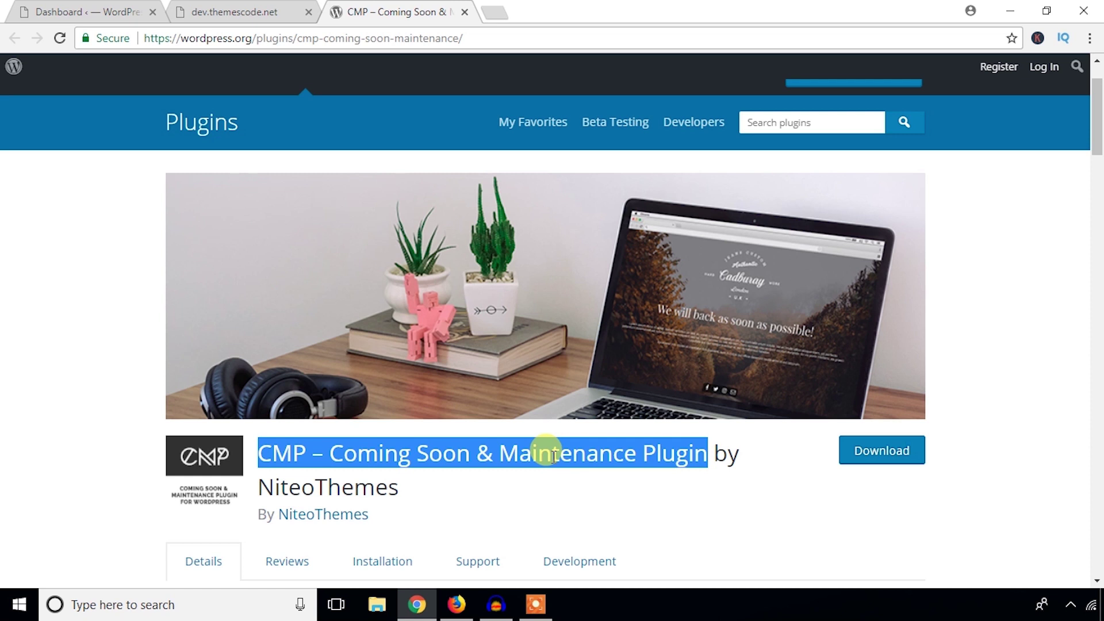
Copy the plugin's name, and review the heading, subscription field and copyright line of the sample coming soon page in Firefox.
right_click(552, 456)
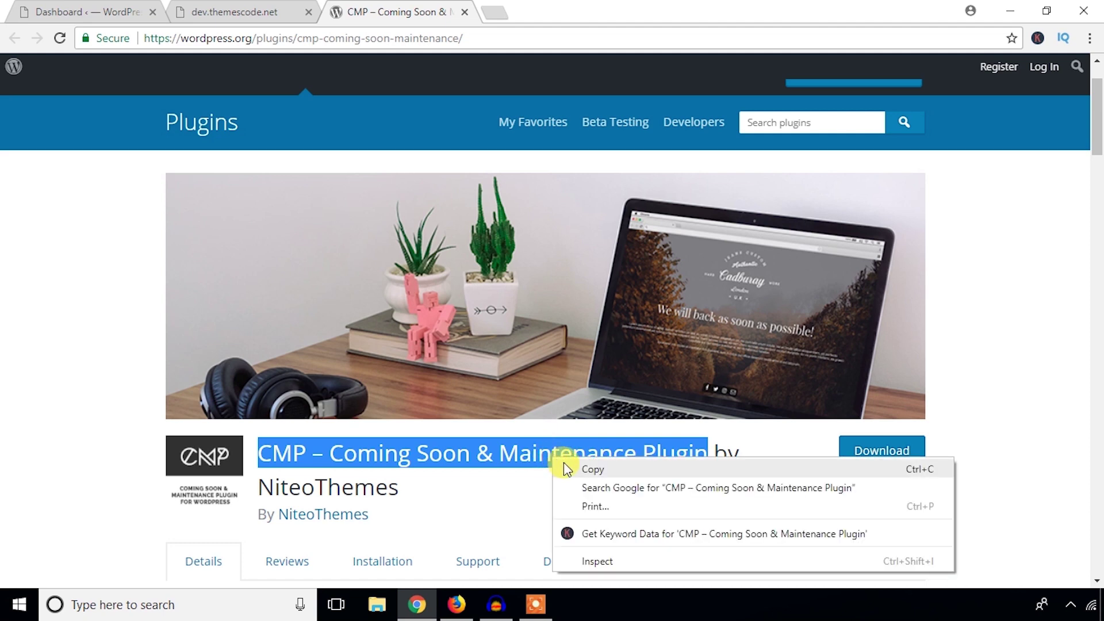
left_click(592, 469)
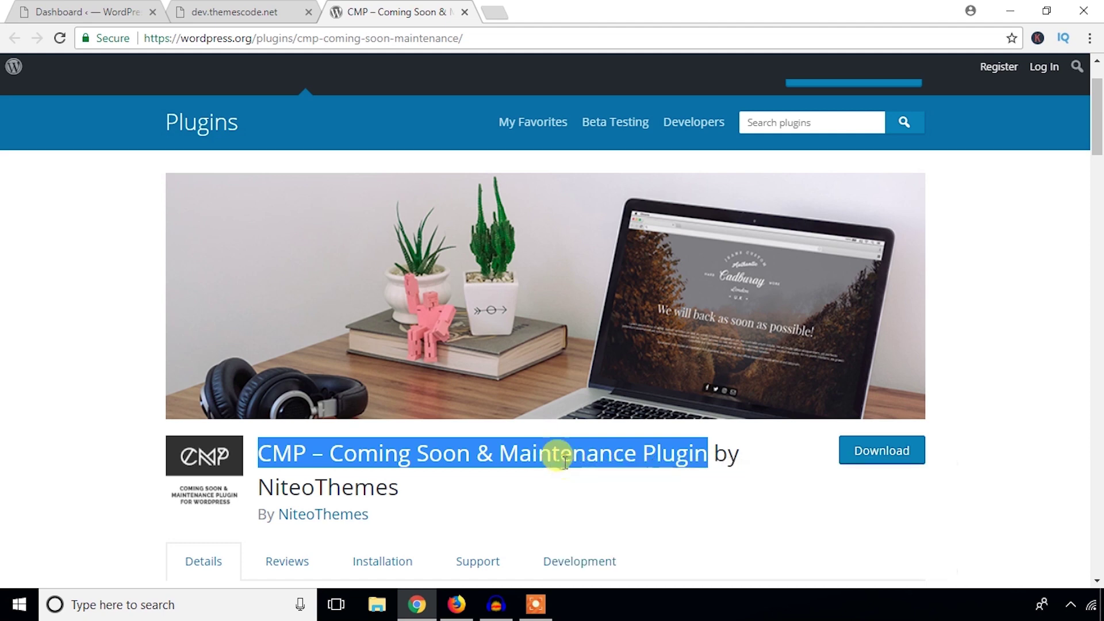
key("alt+Tab")
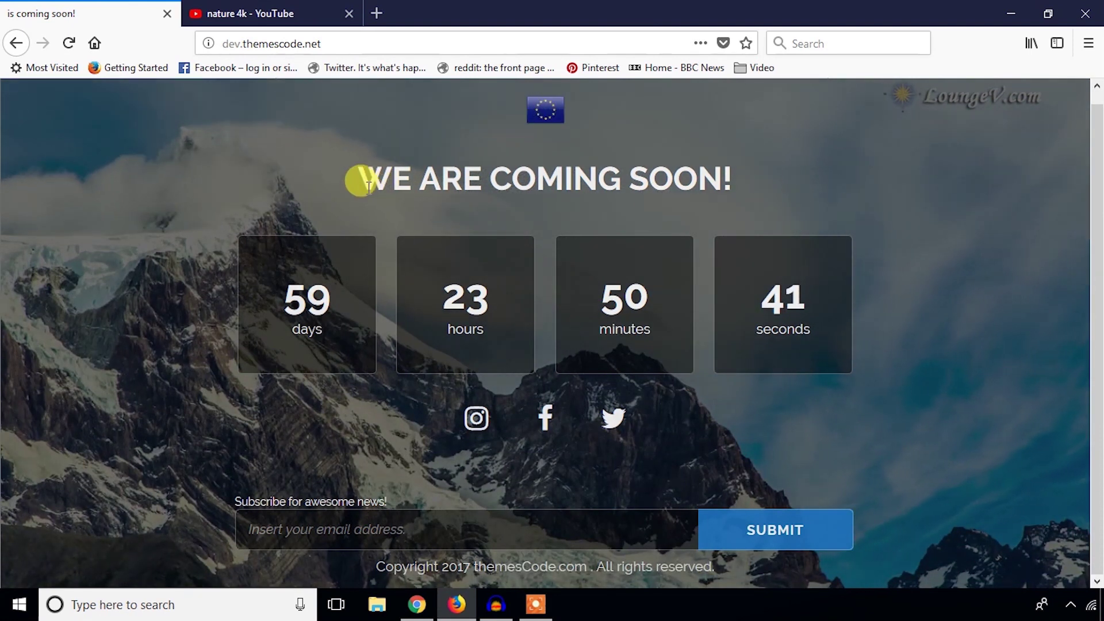
left_click_drag(365, 177, 755, 180)
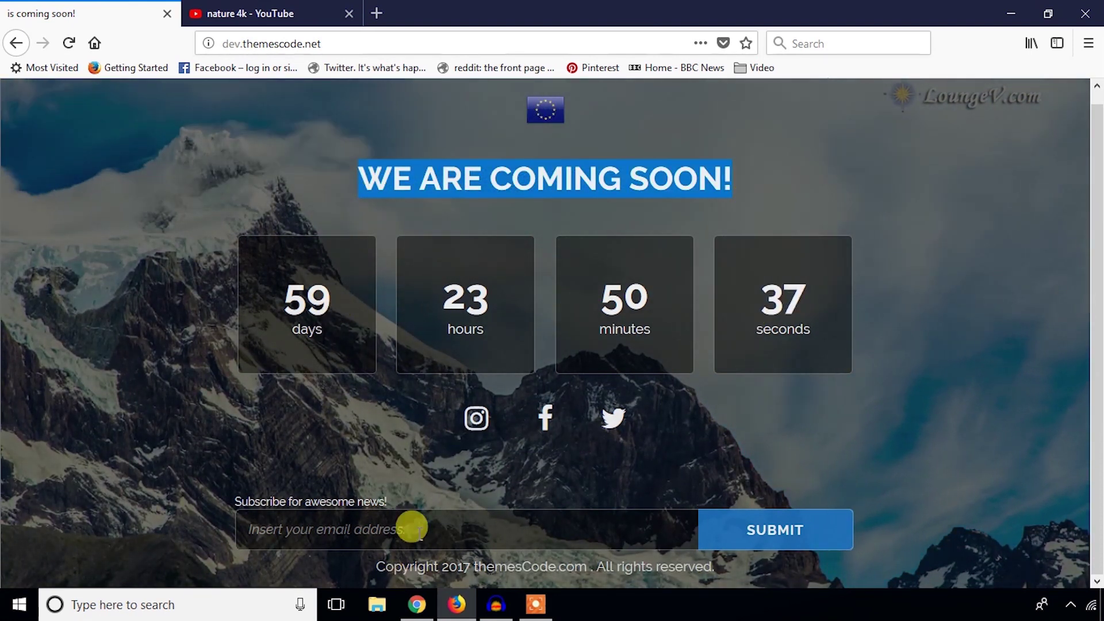
left_click(439, 530)
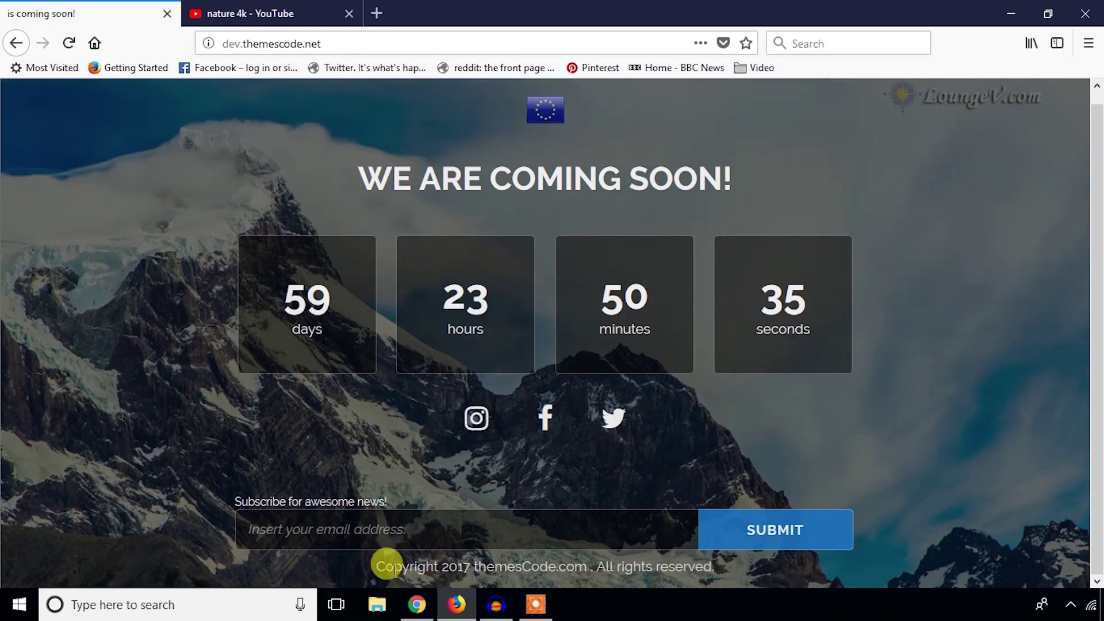
left_click_drag(371, 563, 707, 561)
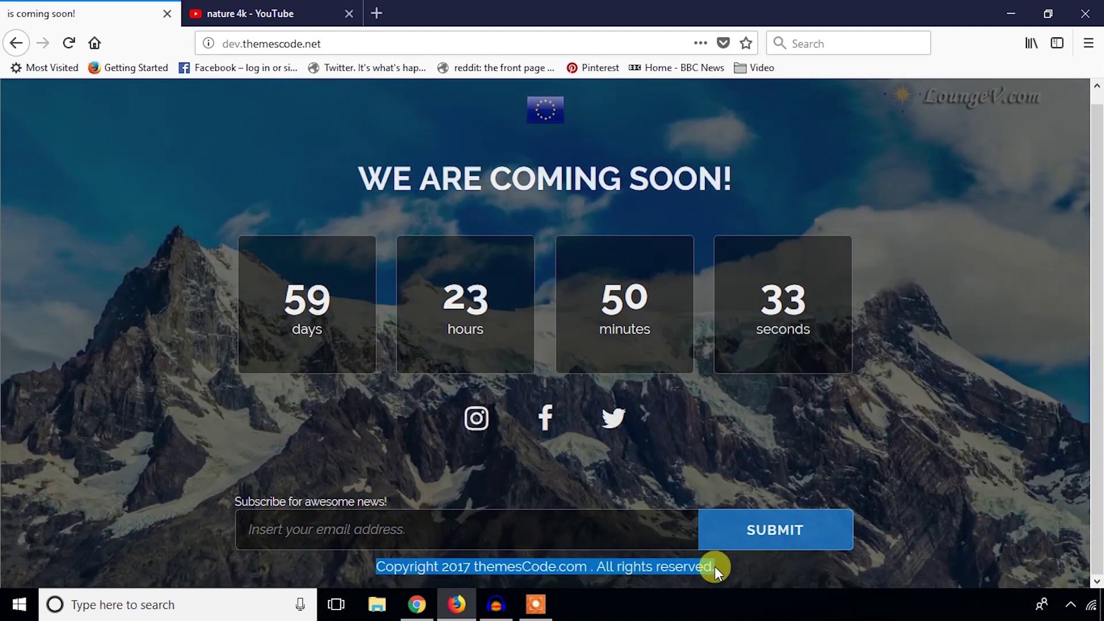
left_click(603, 473)
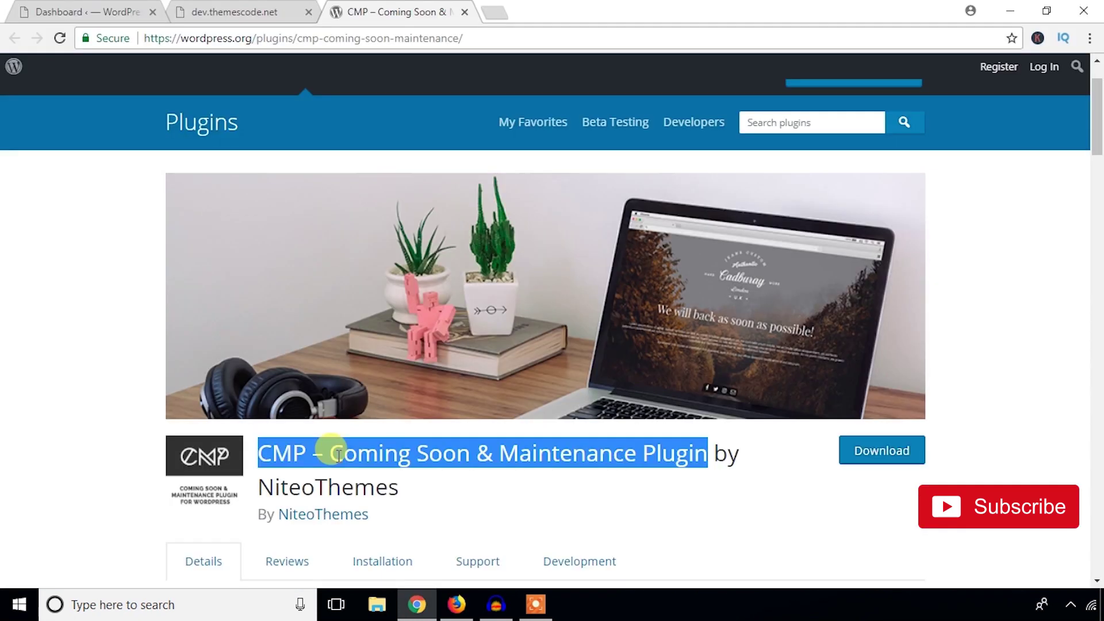
Copy the name "CMP – Coming Soon & Maintenance Plugin" and search for it when adding a new plugin in the WordPress dashboard.
right_click(339, 460)
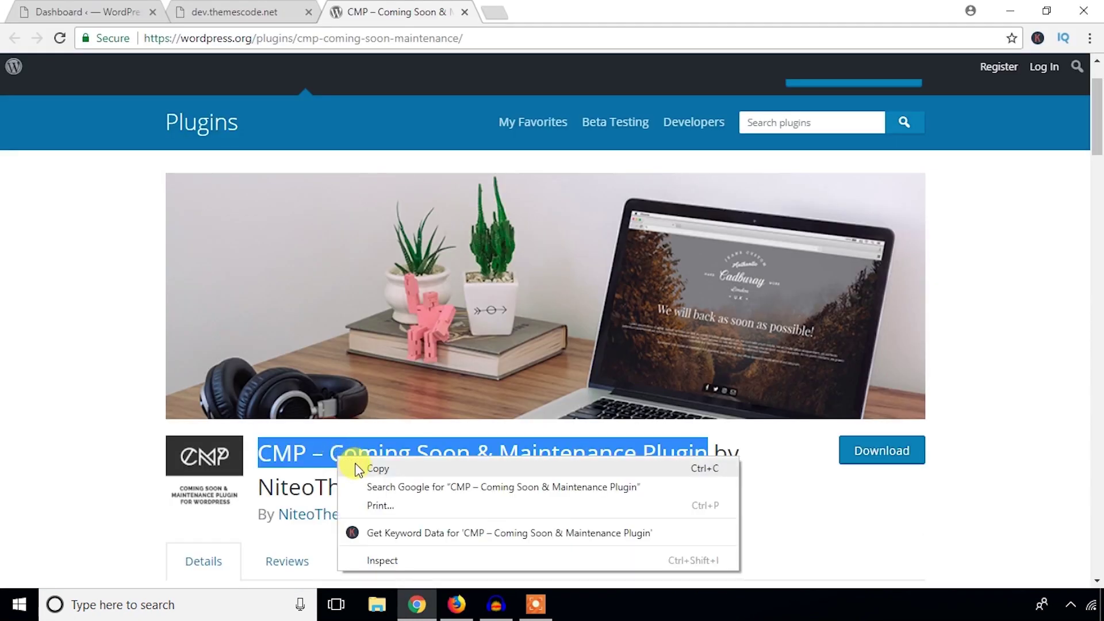
left_click(354, 467)
left_click(65, 9)
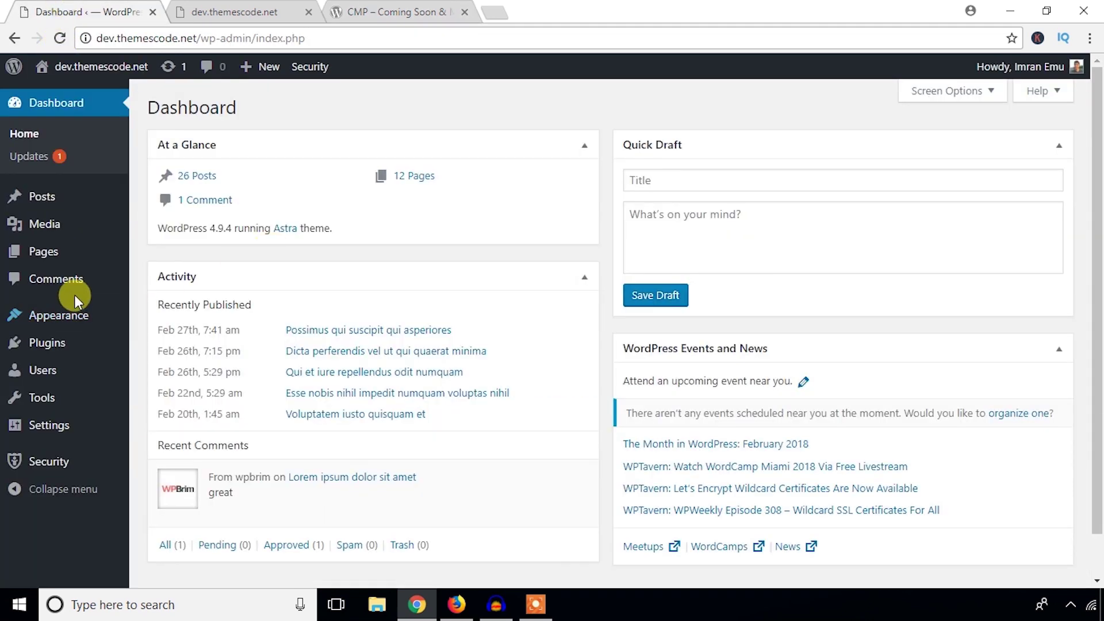
mouse_move(46, 354)
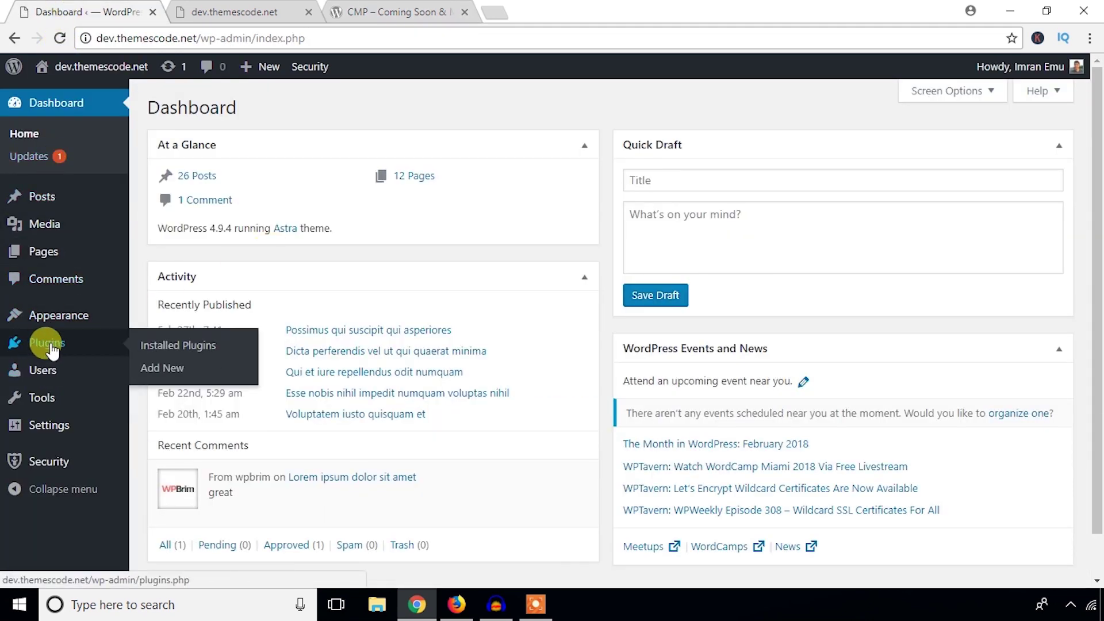
left_click(166, 371)
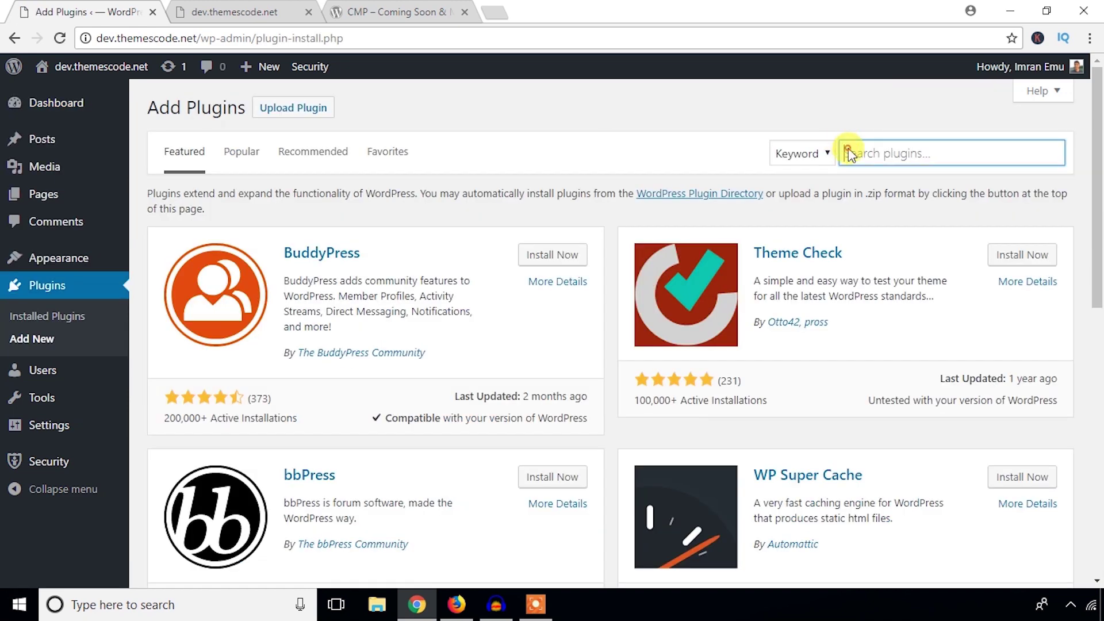
right_click(849, 154)
left_click(889, 200)
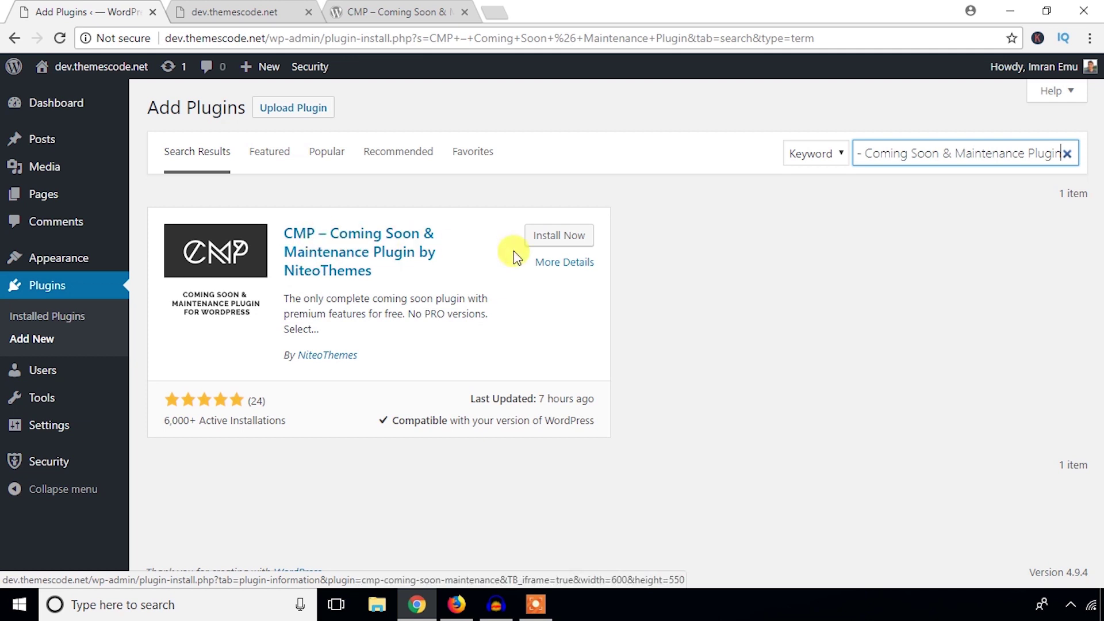
Install and activate the CMP – Coming Soon & Maintenance Plugin and open its CMP Settings.
left_click(563, 241)
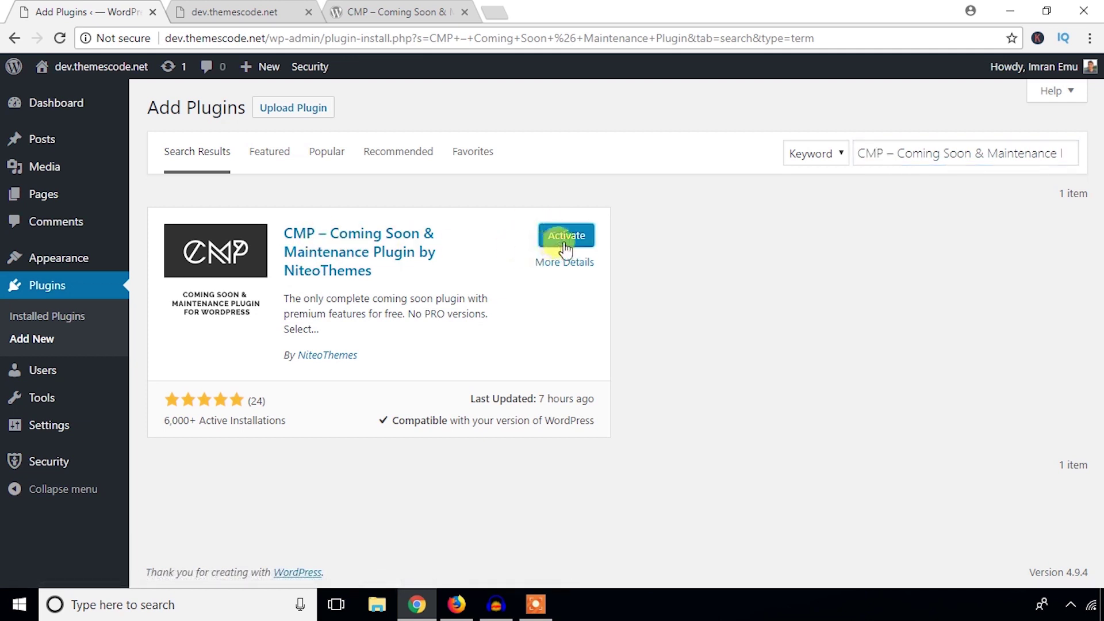
left_click(565, 244)
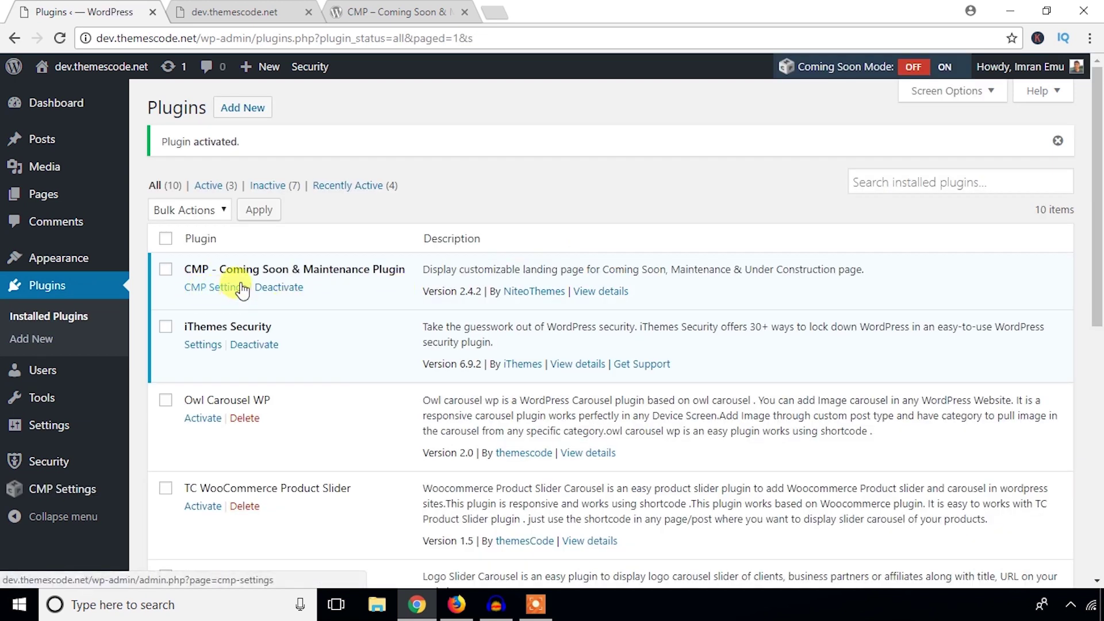
mouse_move(52, 489)
left_click(230, 291)
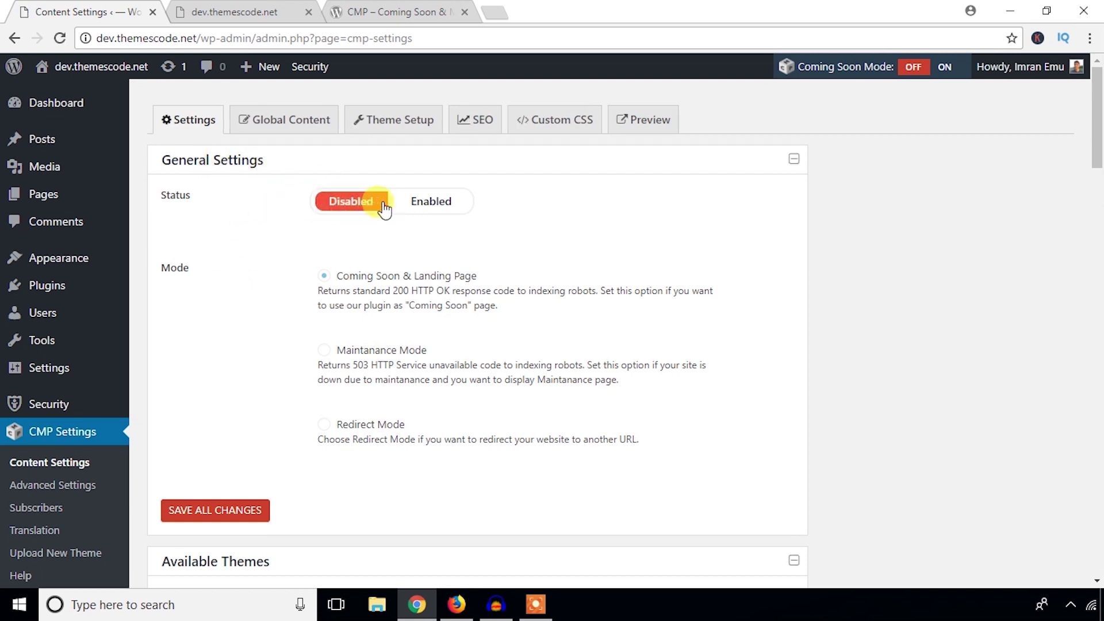
Switch the coming soon status to Enabled and back to Disabled, and view the site's normal home page.
left_click(432, 206)
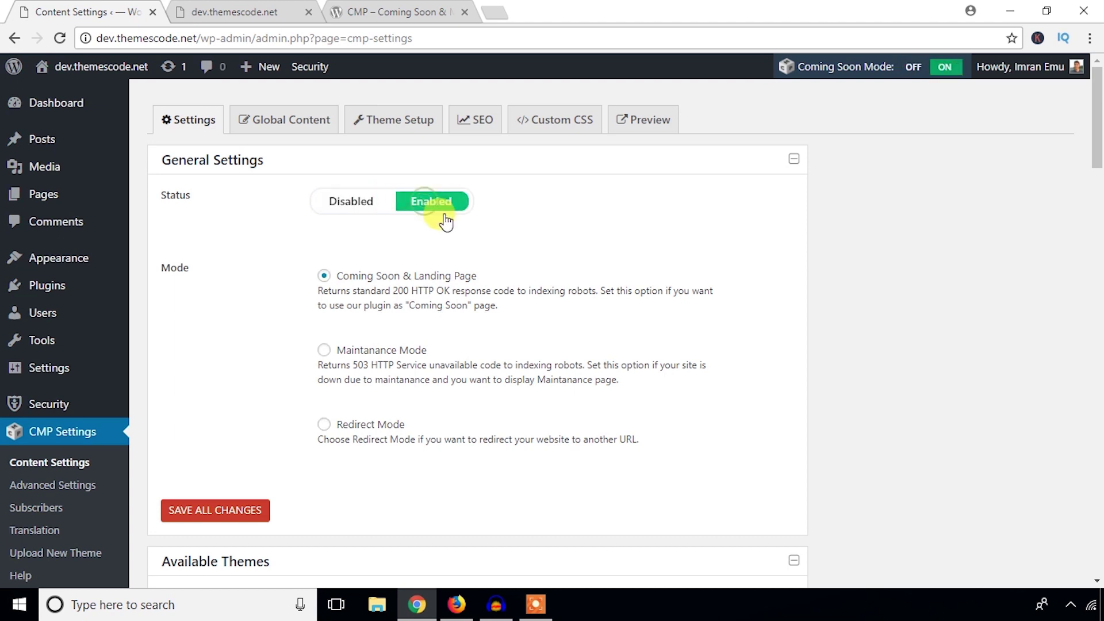
left_click(347, 201)
left_click(230, 11)
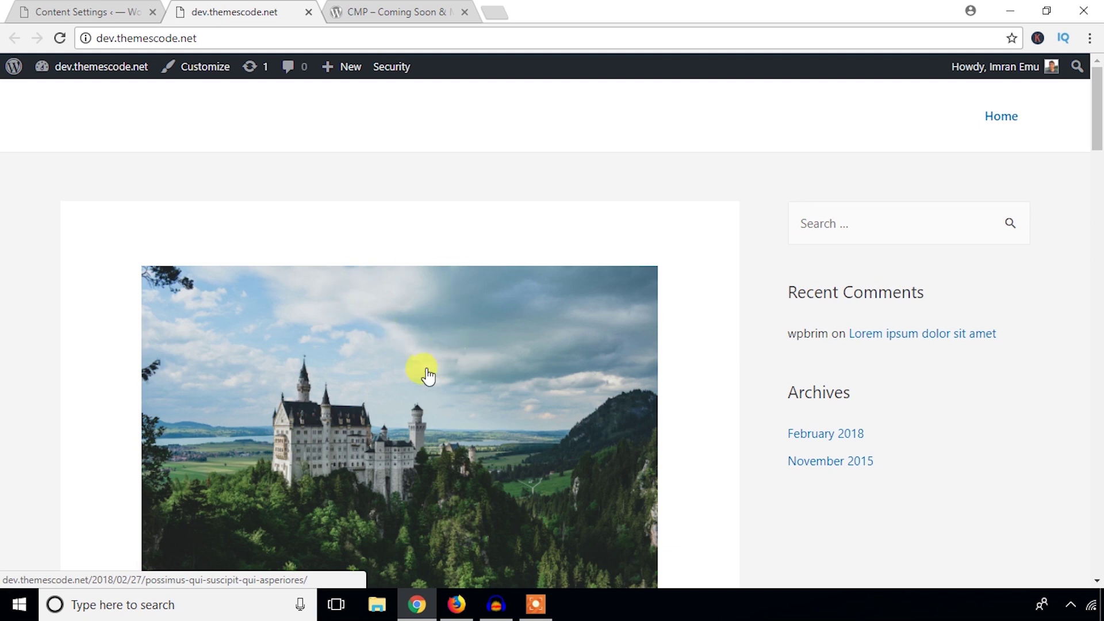
left_click(83, 10)
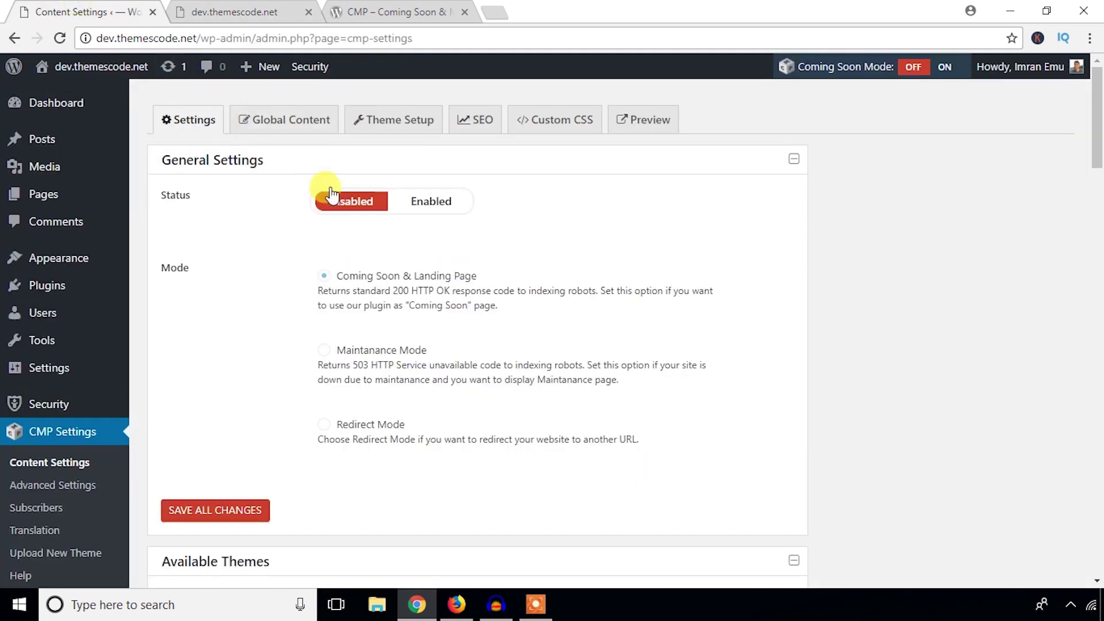
Set the coming soon status to Enabled, save all changes, and check the reloaded site in Firefox.
left_click(413, 214)
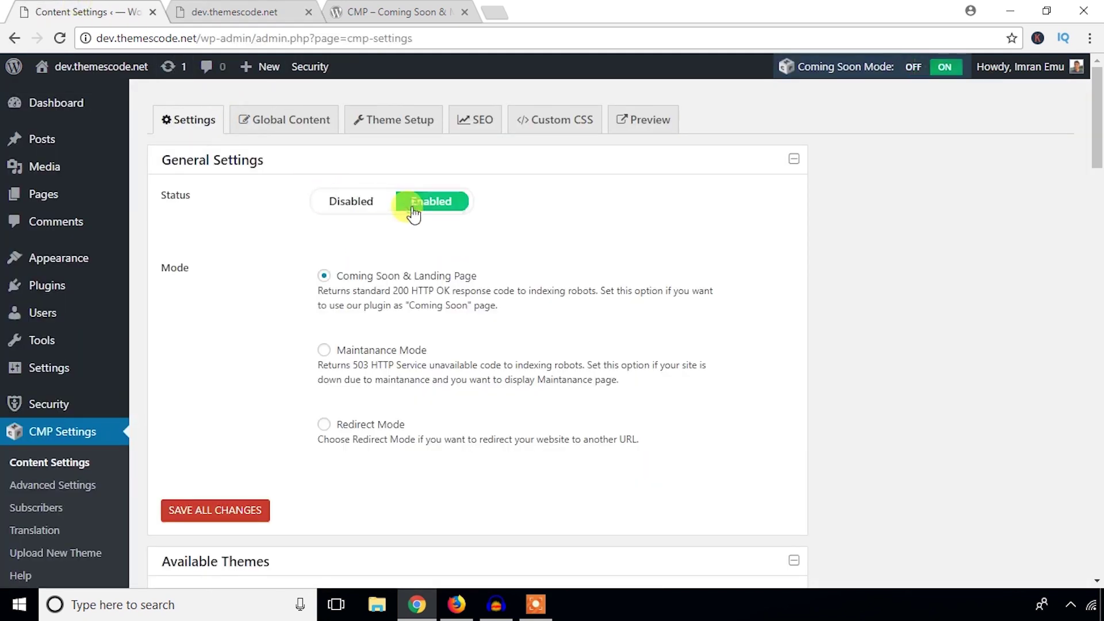
left_click(211, 513)
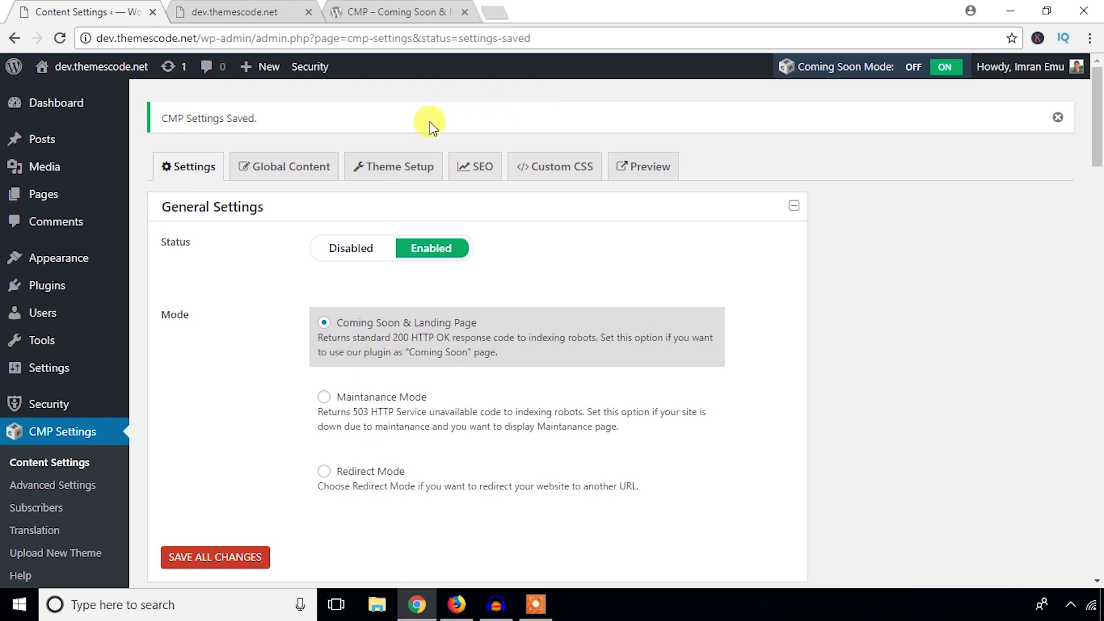
left_click(460, 613)
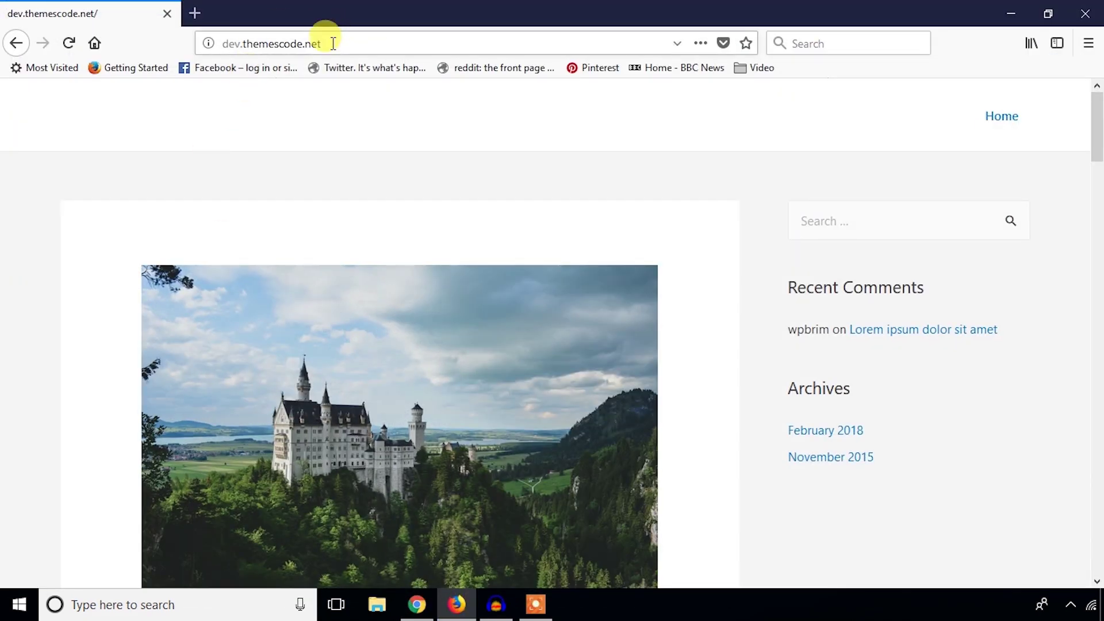
left_click(74, 46)
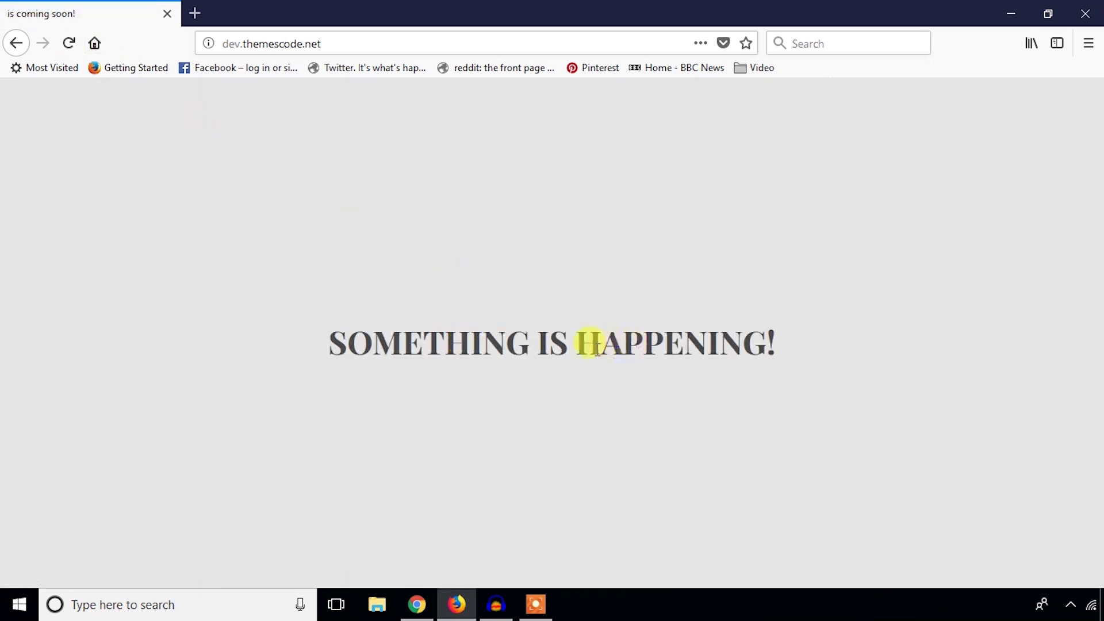
left_click(1001, 13)
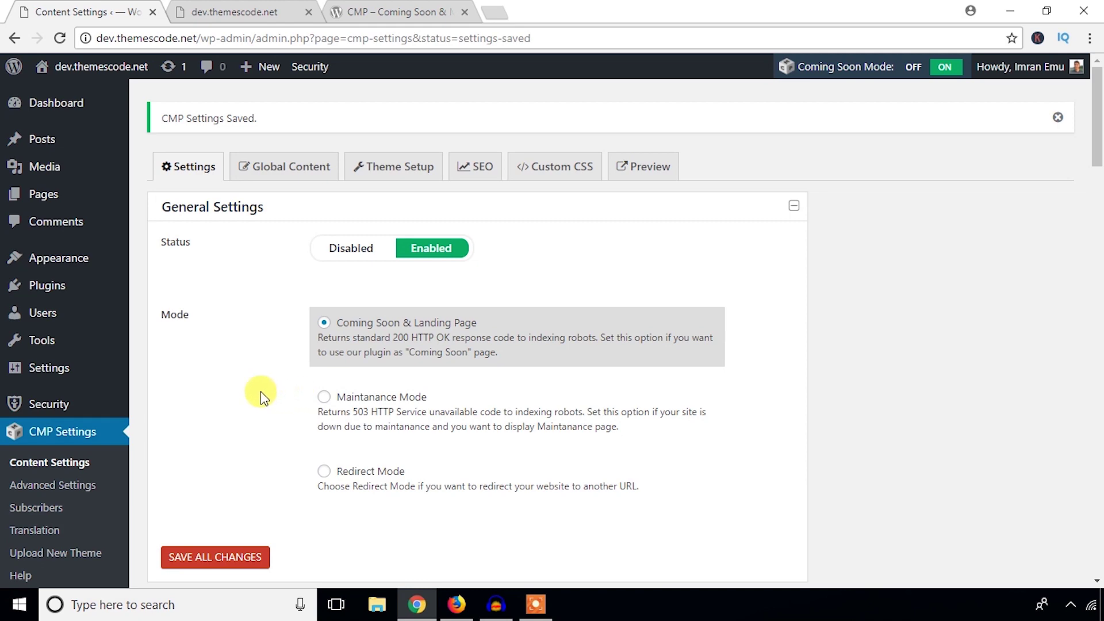
Select the Countdown theme among the available CMP themes and save all changes.
scroll(235, 402, "down", 7)
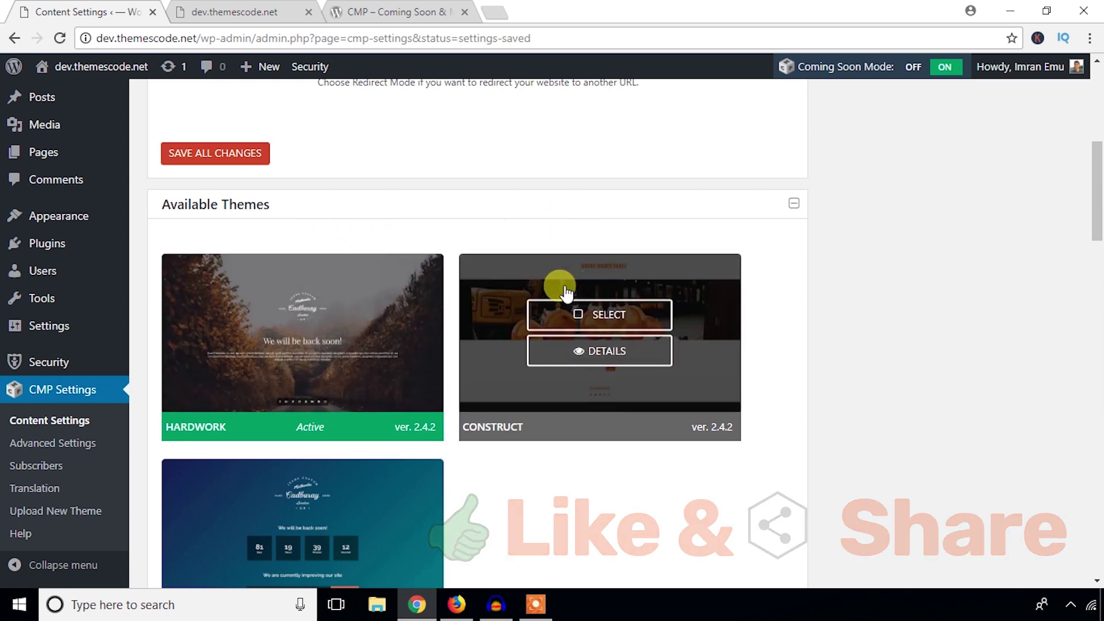
scroll(326, 394, "down", 4)
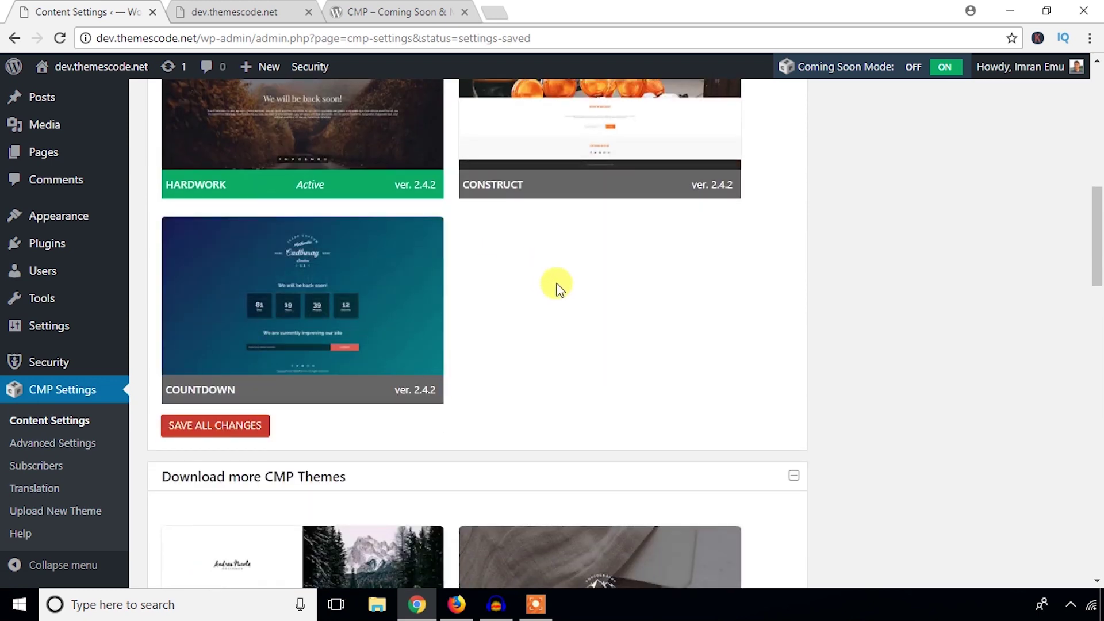
left_click(301, 279)
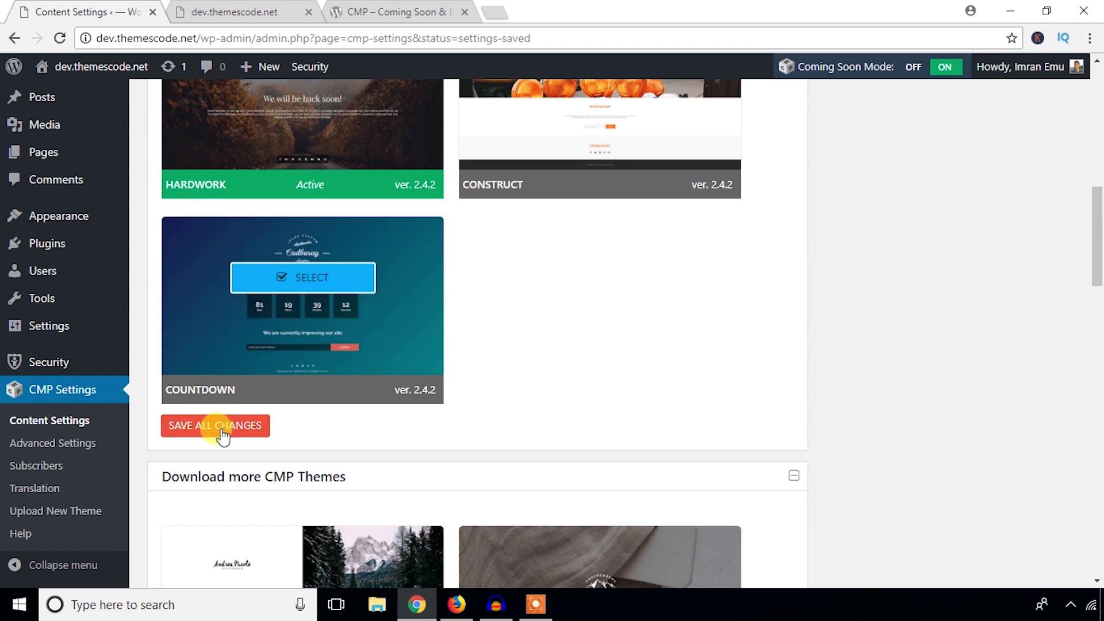
left_click(221, 427)
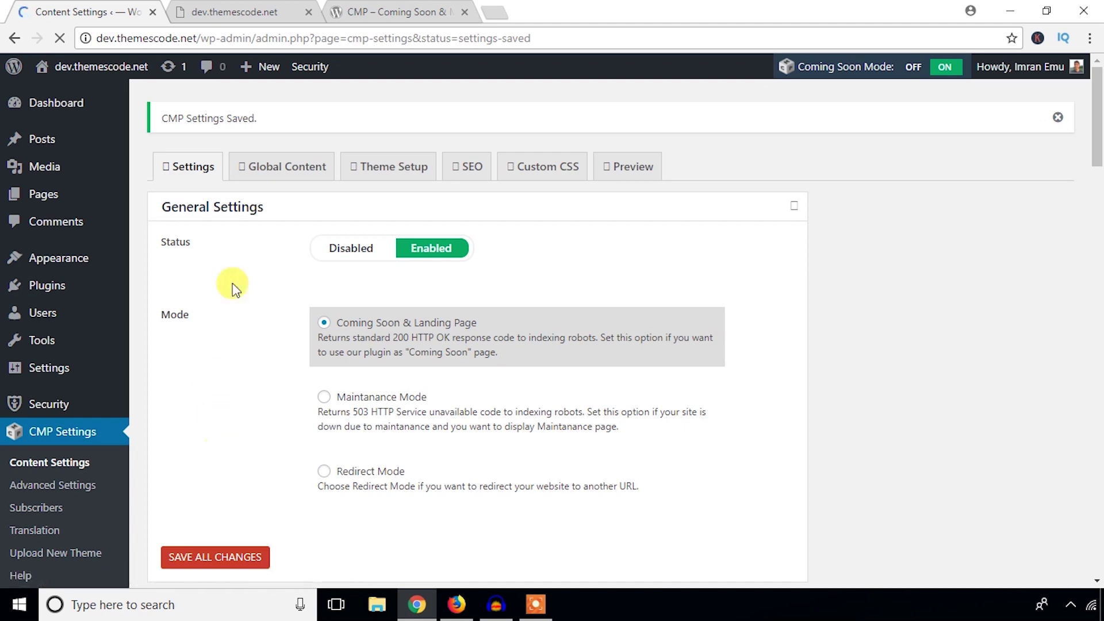
Reload dev.themescode.net in Firefox to review the Countdown page and its heading, and return to the settings in Chrome.
left_click(457, 604)
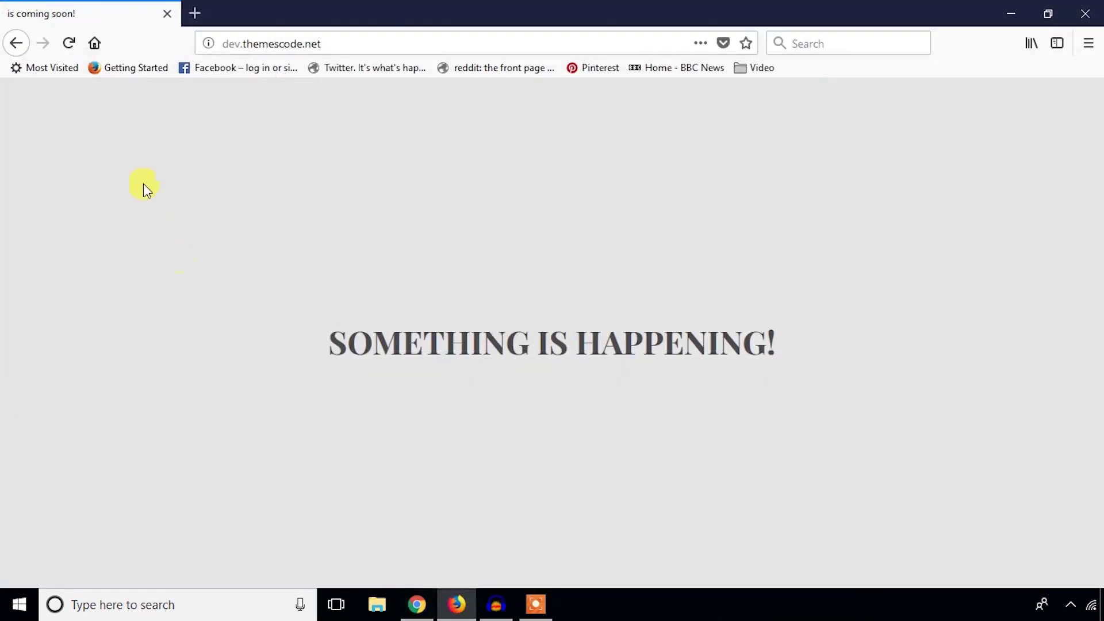
left_click(68, 43)
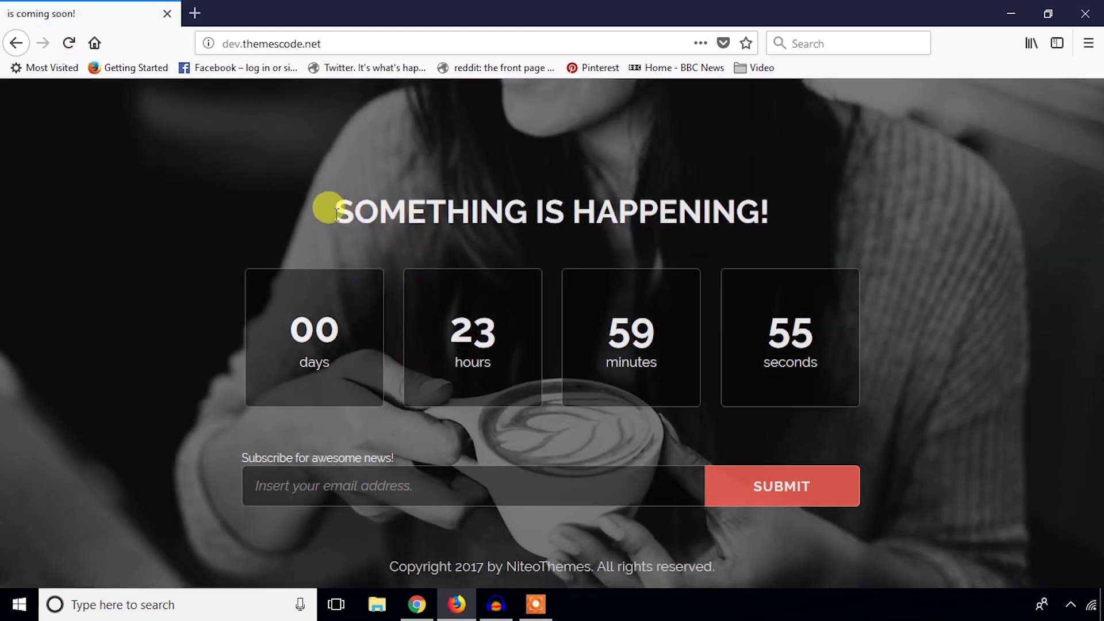
left_click_drag(337, 214, 774, 214)
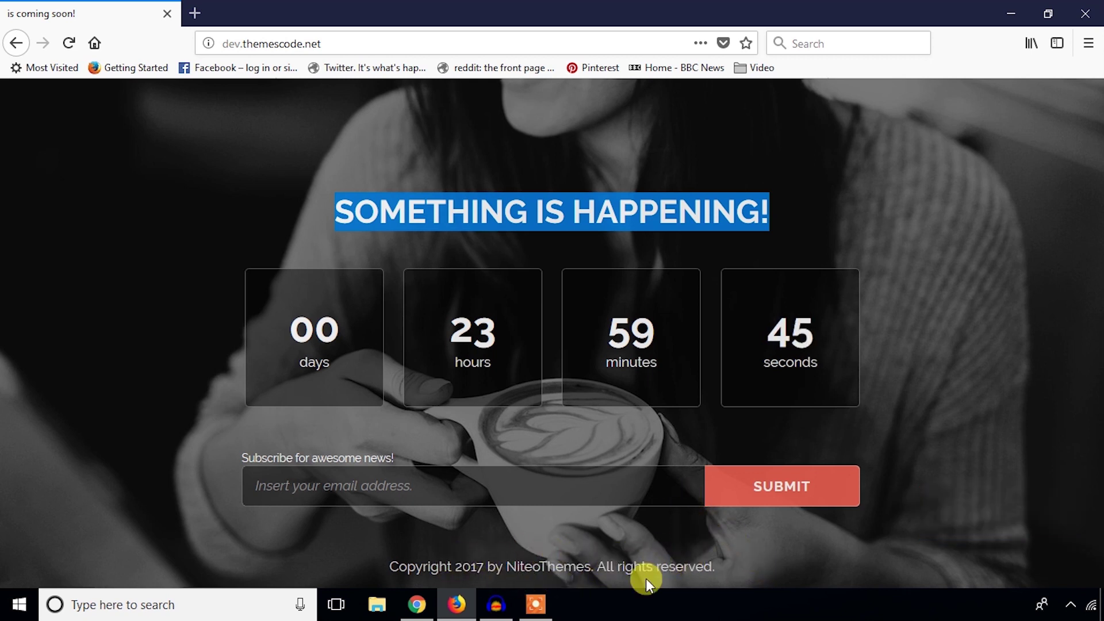
left_click(418, 602)
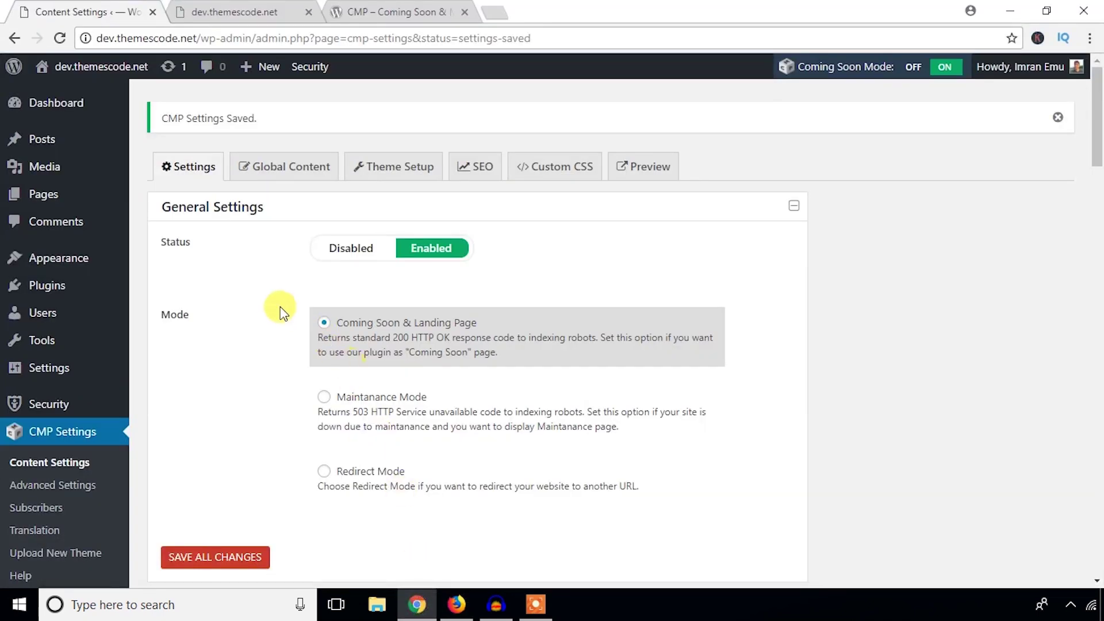
Set the Global Content title to "WE ARE COMING SOON!" and save all changes.
scroll(247, 282, "down", 4)
scroll(246, 285, "down", 15)
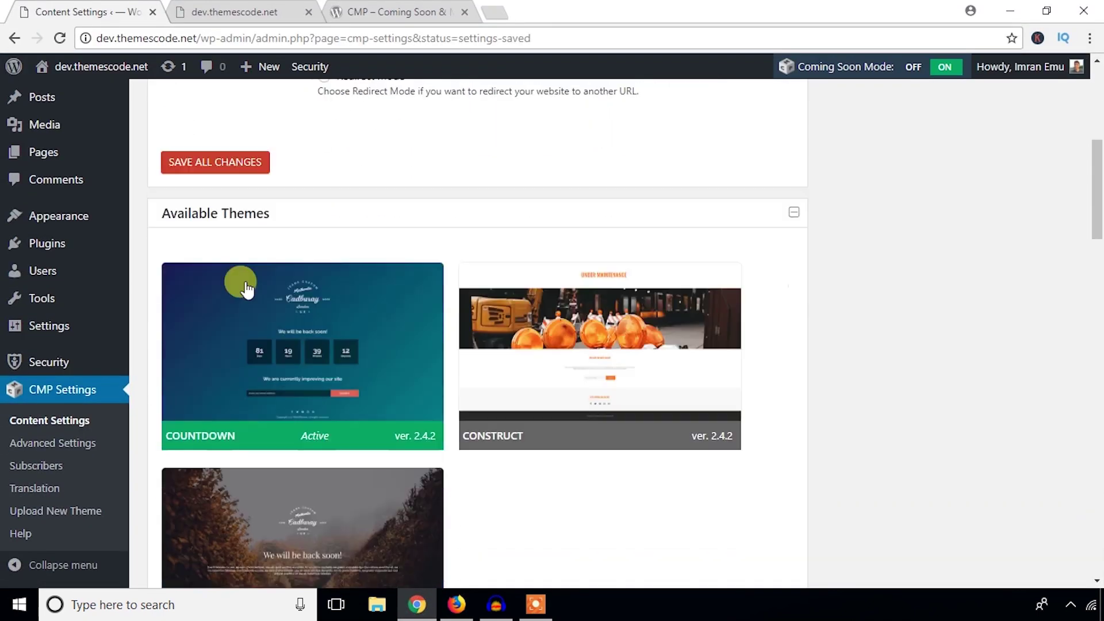
scroll(248, 295, "up", 18)
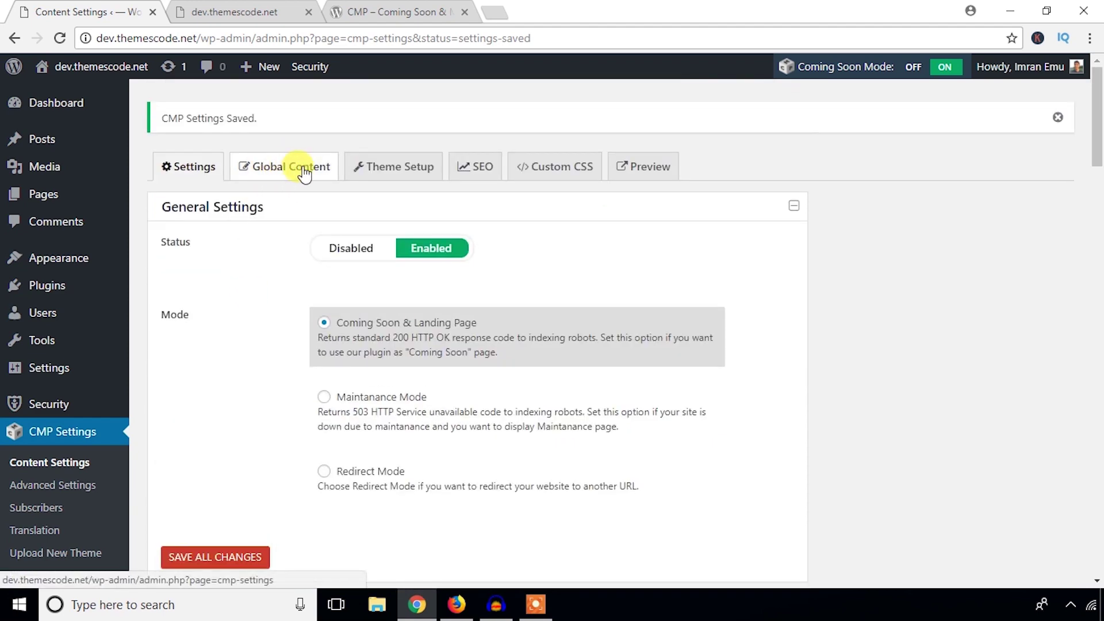
left_click(298, 170)
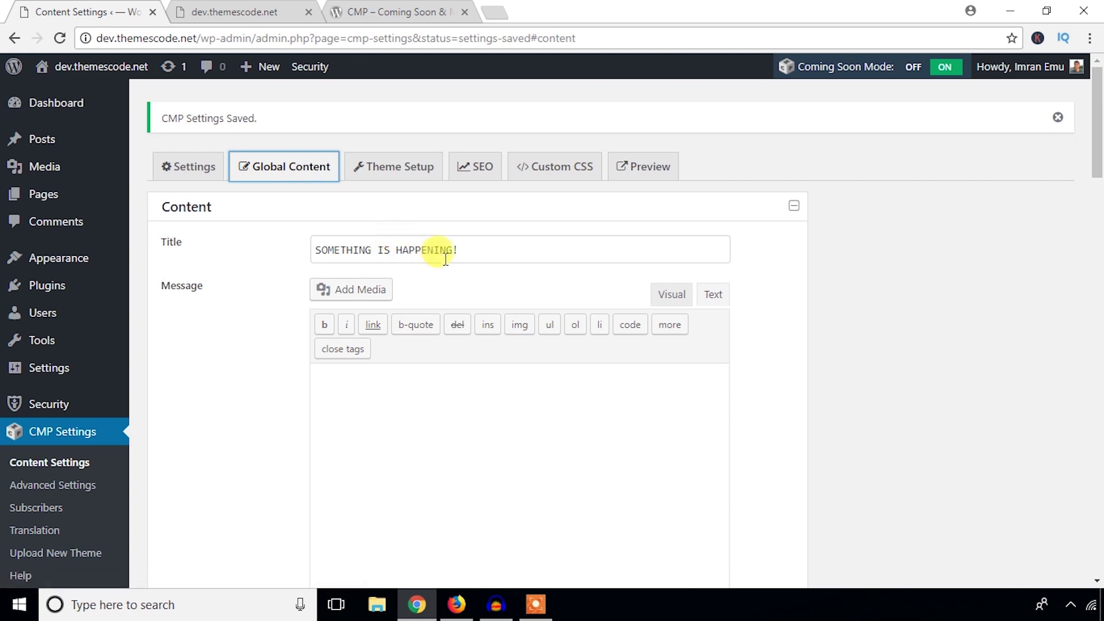
left_click_drag(452, 252, 320, 256)
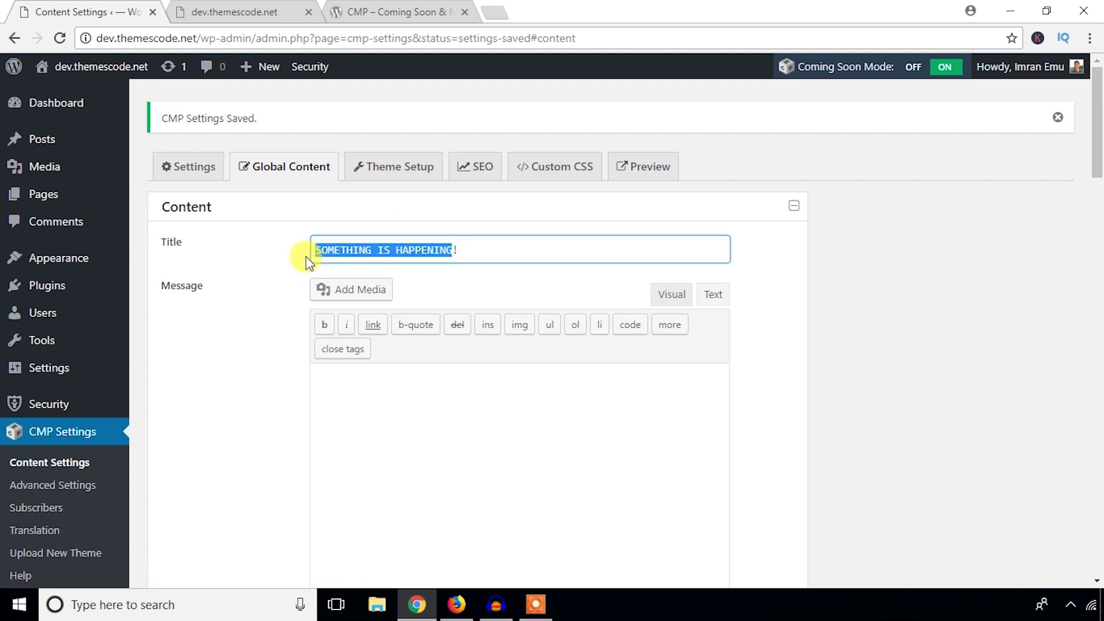
type("WE ARE COMING SOON!")
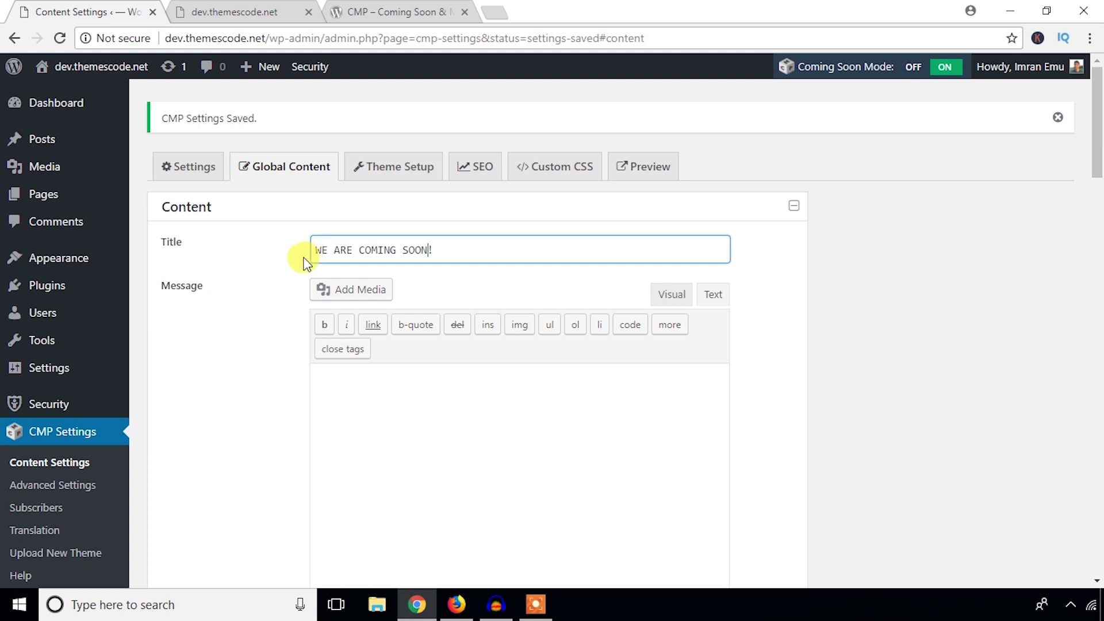
left_click(356, 409)
scroll(218, 399, "down", 4)
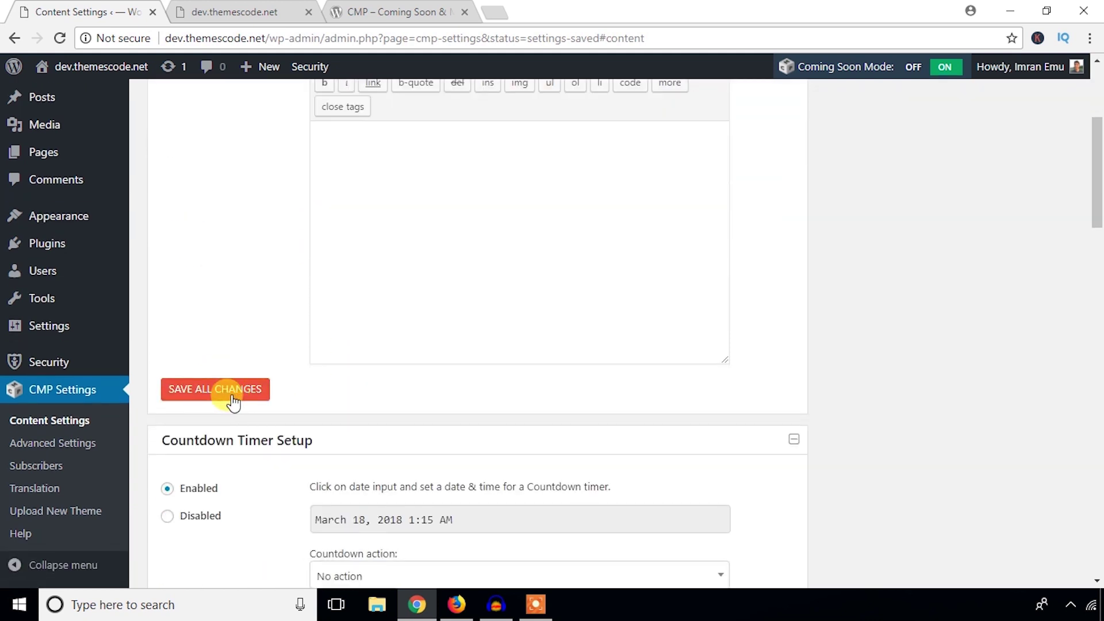
left_click(236, 395)
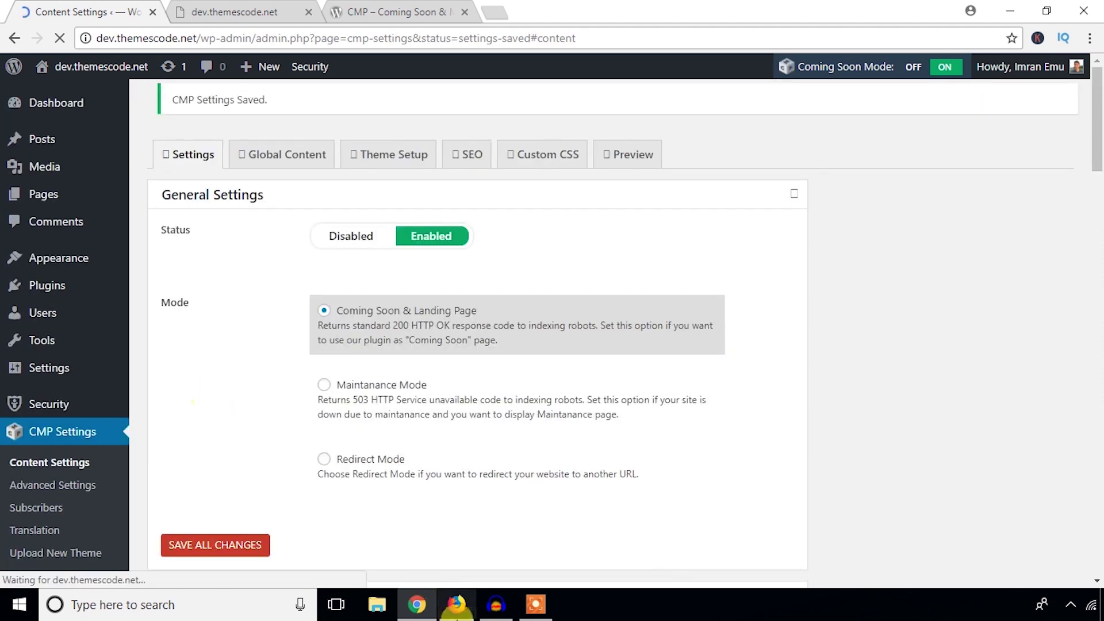
Reload dev.themescode.net in Firefox to check the page heading, and return to the CMP settings in Chrome.
left_click(454, 605)
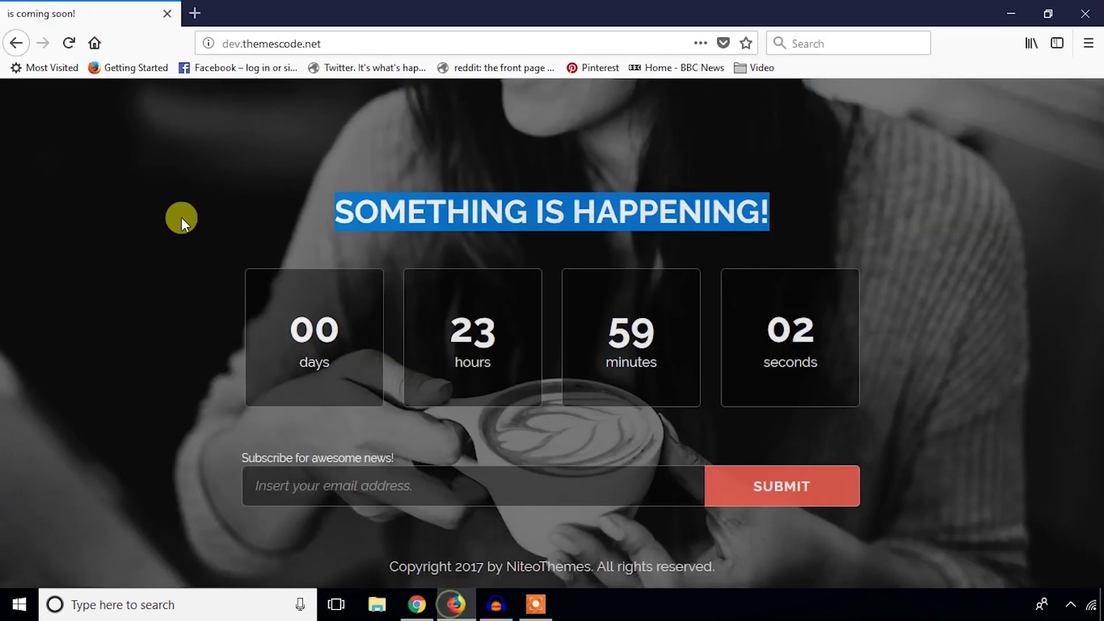
left_click(61, 39)
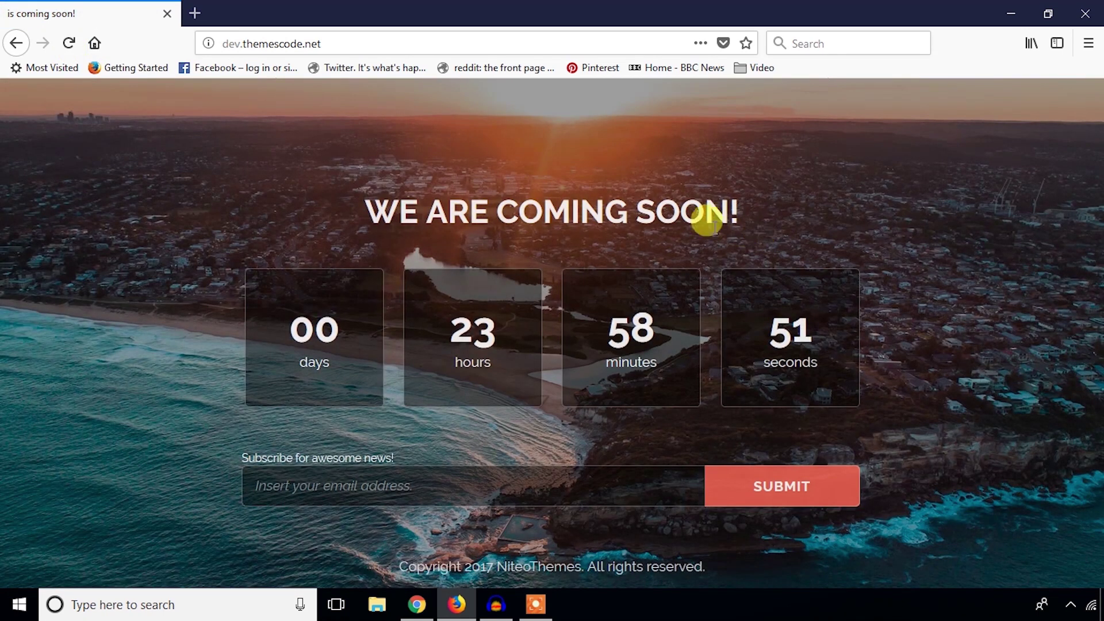
left_click(1010, 10)
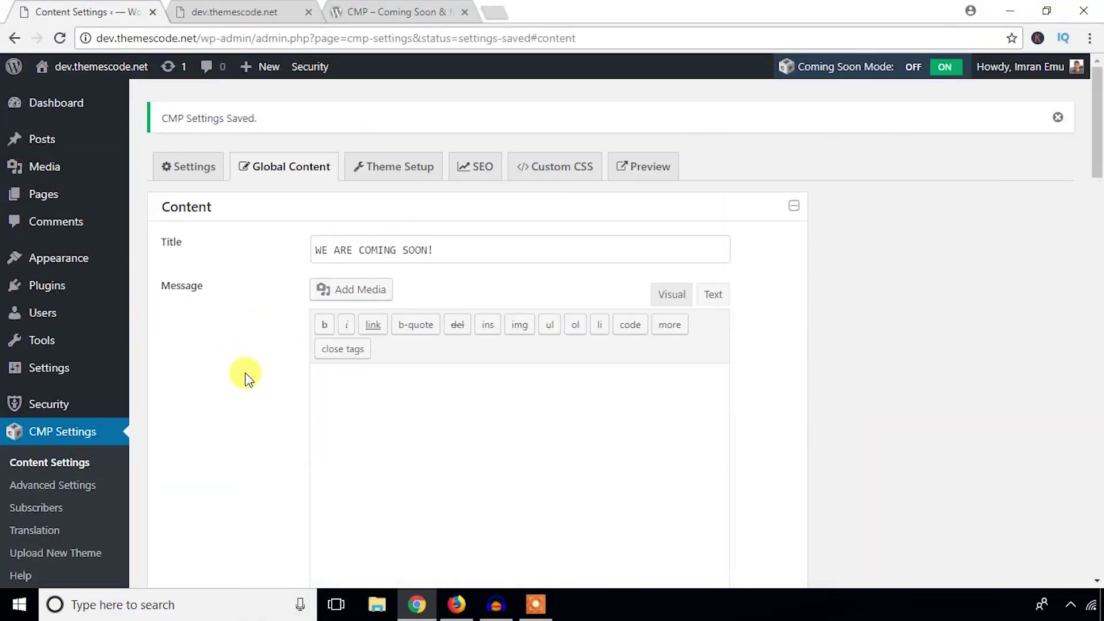
Compare the countdown settings with the page in Firefox, then disable the countdown timer in Chrome and save all changes.
scroll(247, 377, "down", 8)
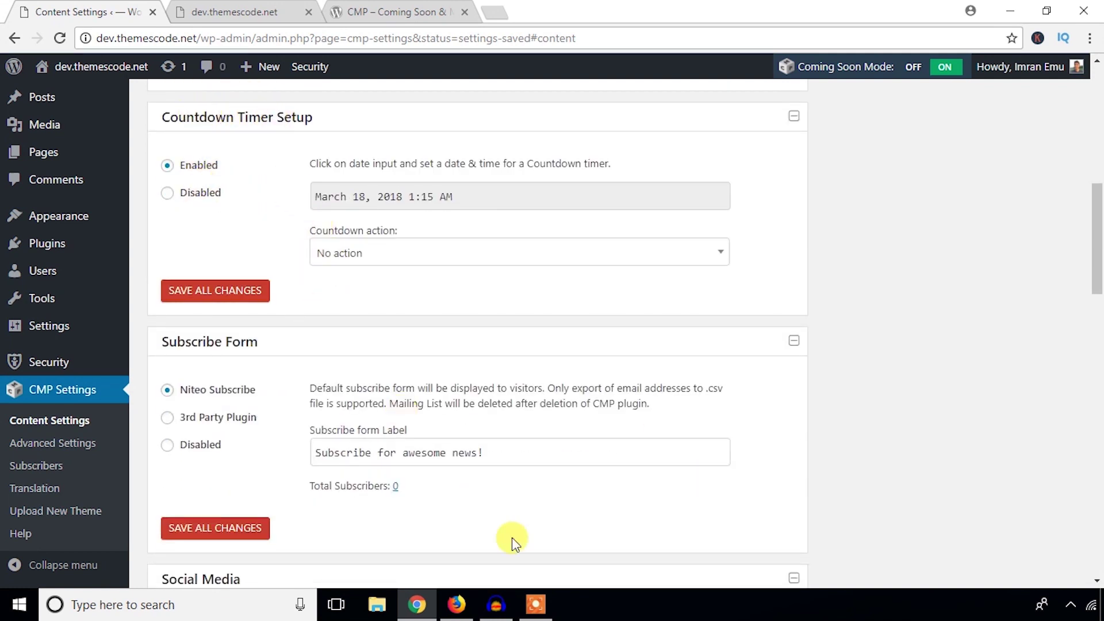
left_click(457, 605)
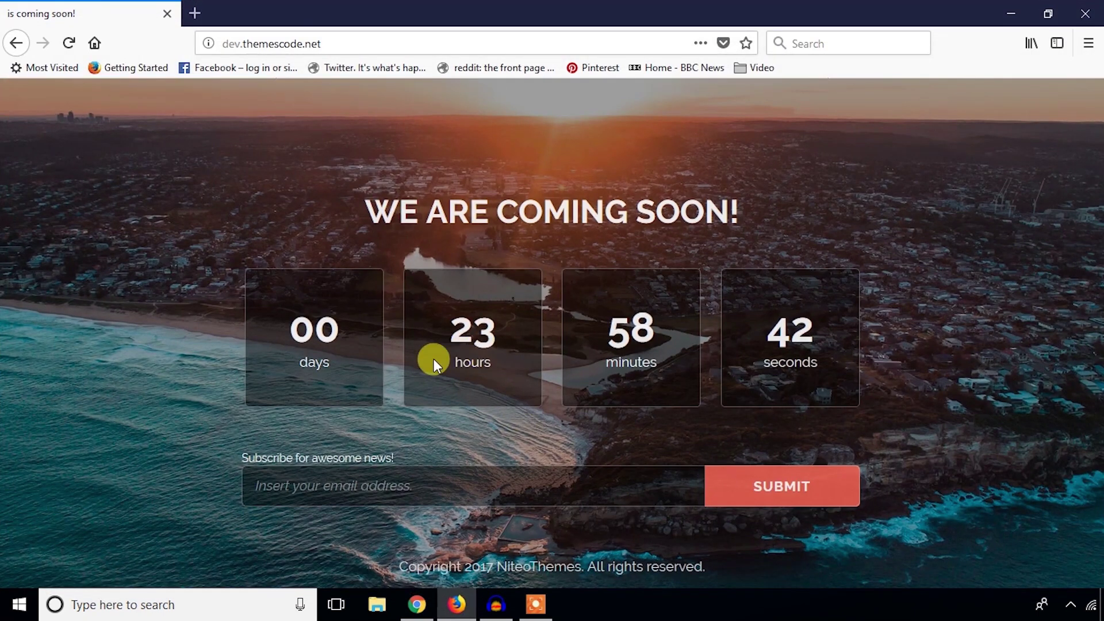
left_click(1011, 13)
left_click(166, 192)
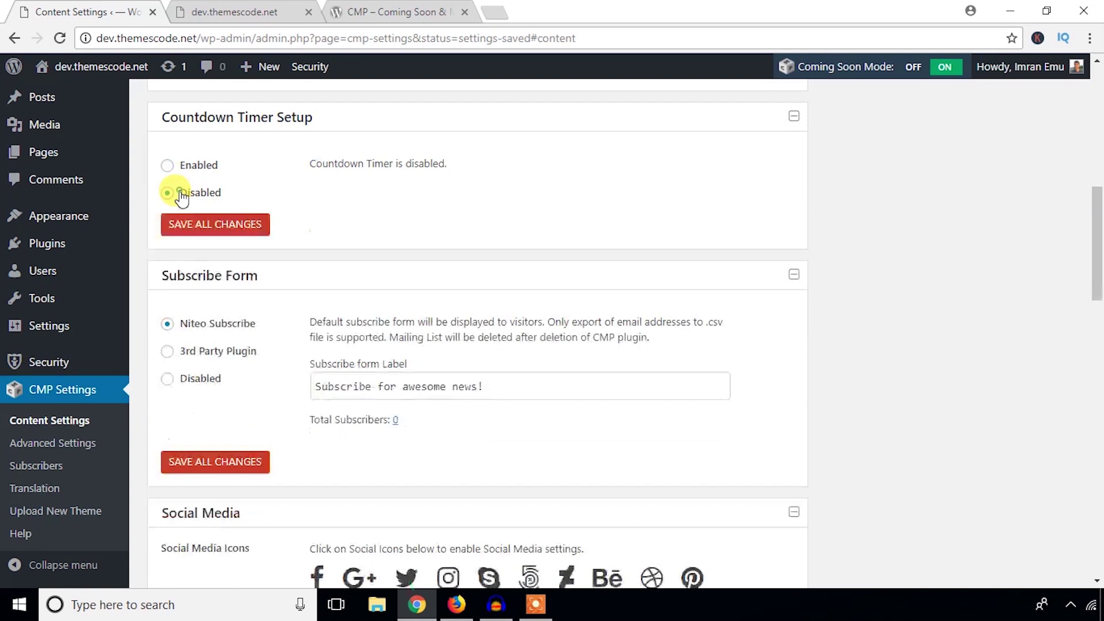
left_click(207, 230)
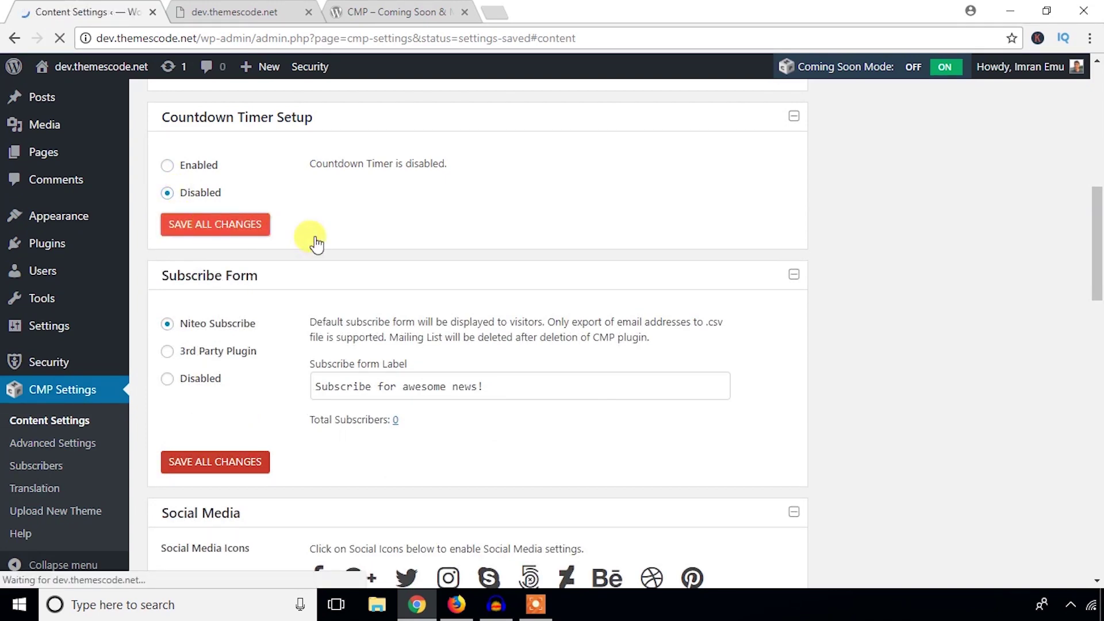
Reload the site in Firefox to check the page with the countdown timer disabled, and return to Chrome.
left_click(456, 604)
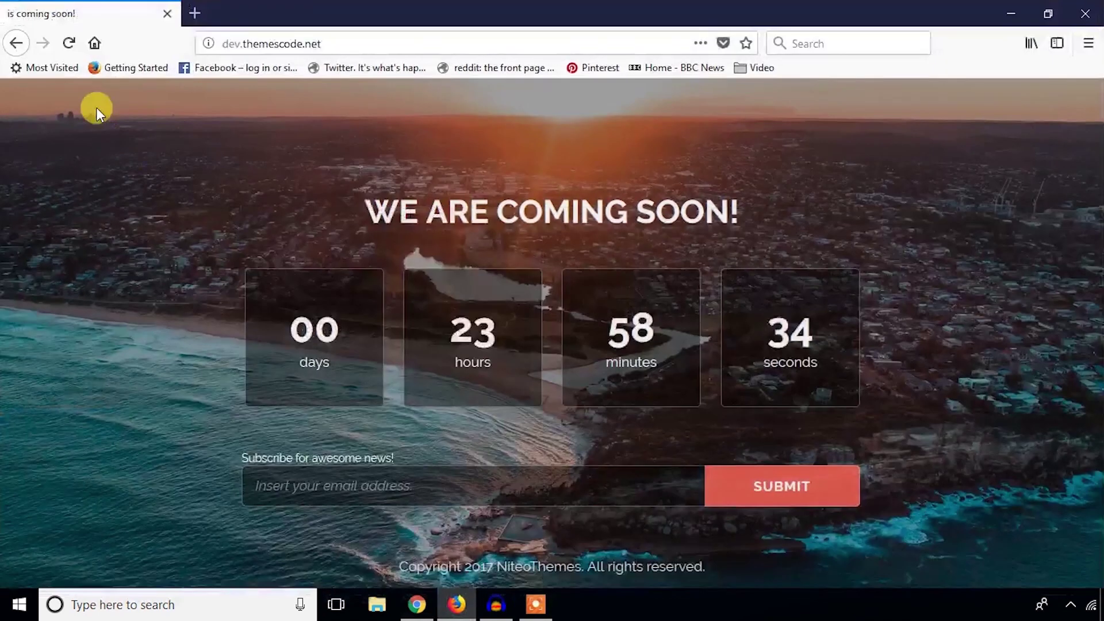
left_click(71, 55)
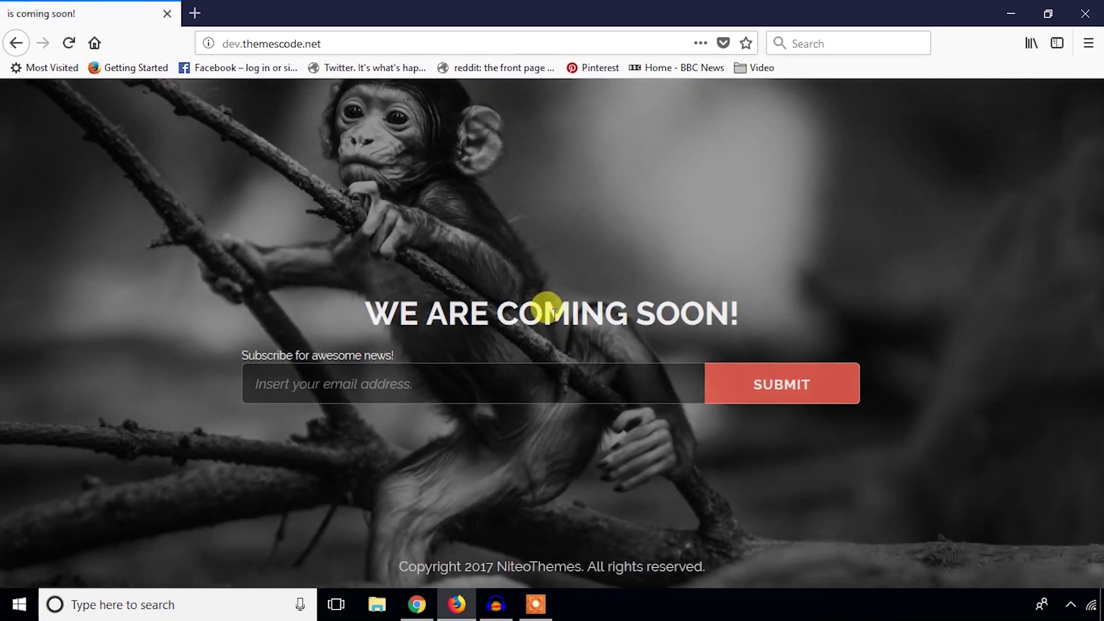
left_click(1014, 10)
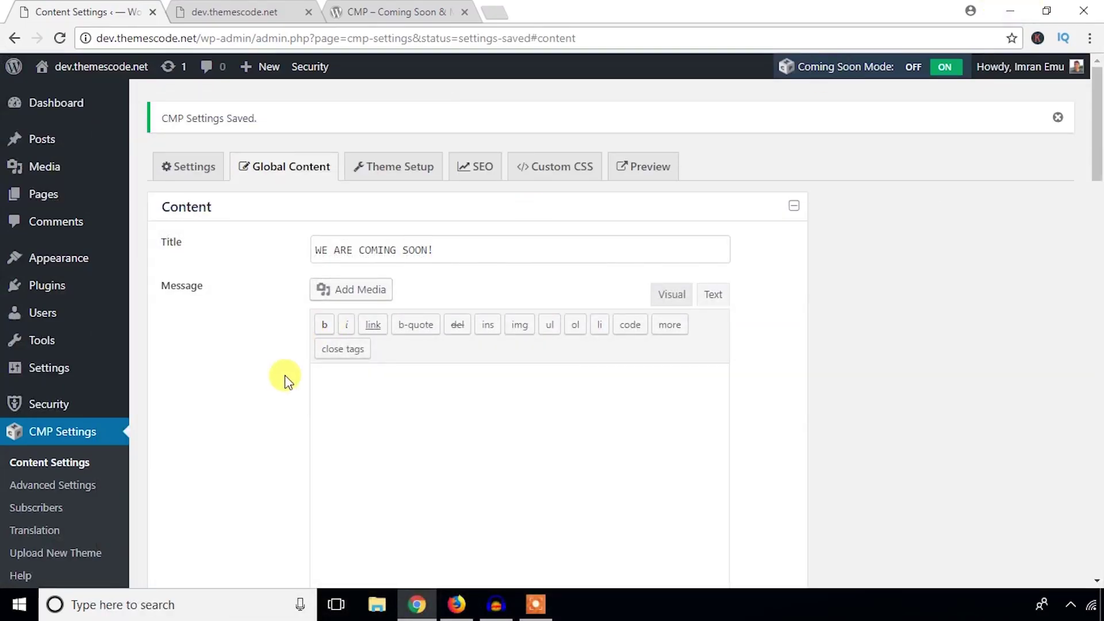
Enable the countdown timer and set its end date to May 16, 2018, 1:15 AM.
scroll(285, 375, "down", 5)
left_click(182, 324)
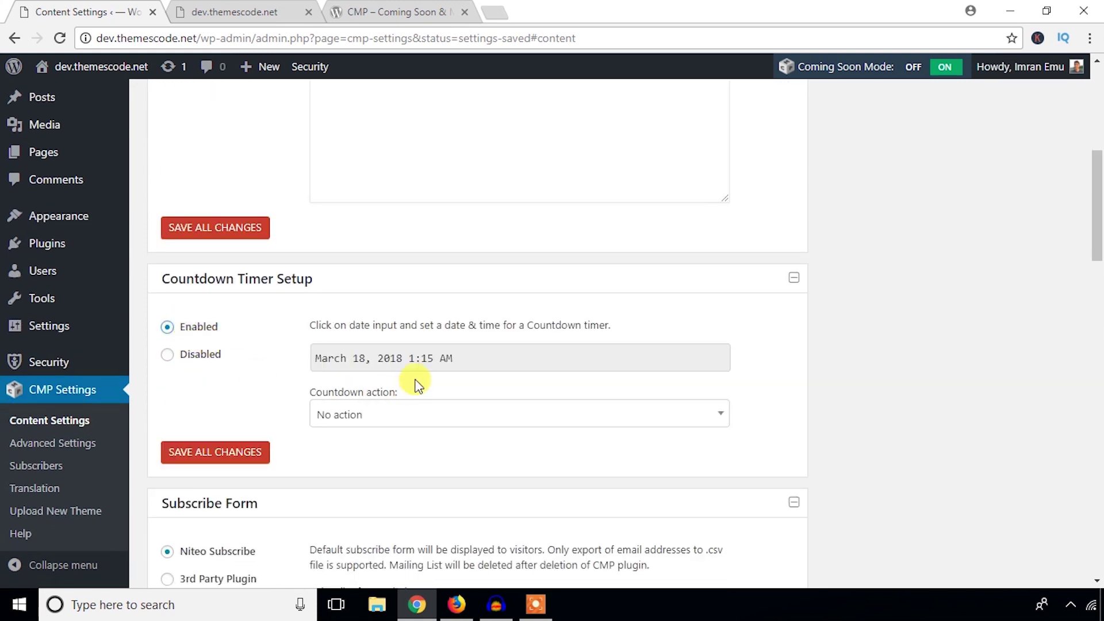
left_click(495, 362)
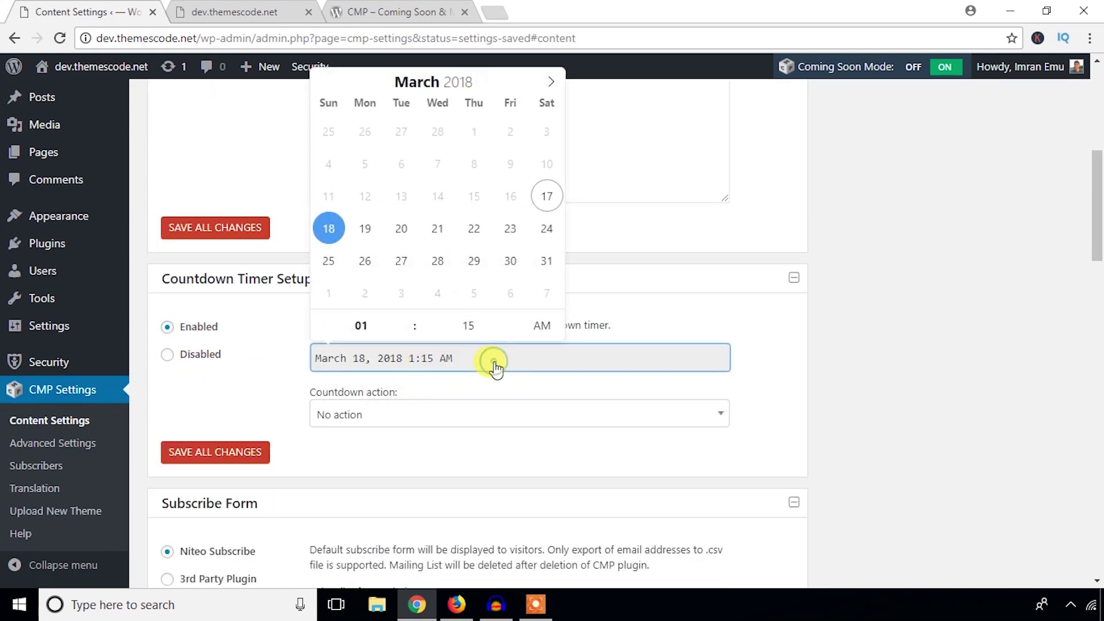
left_click(547, 196)
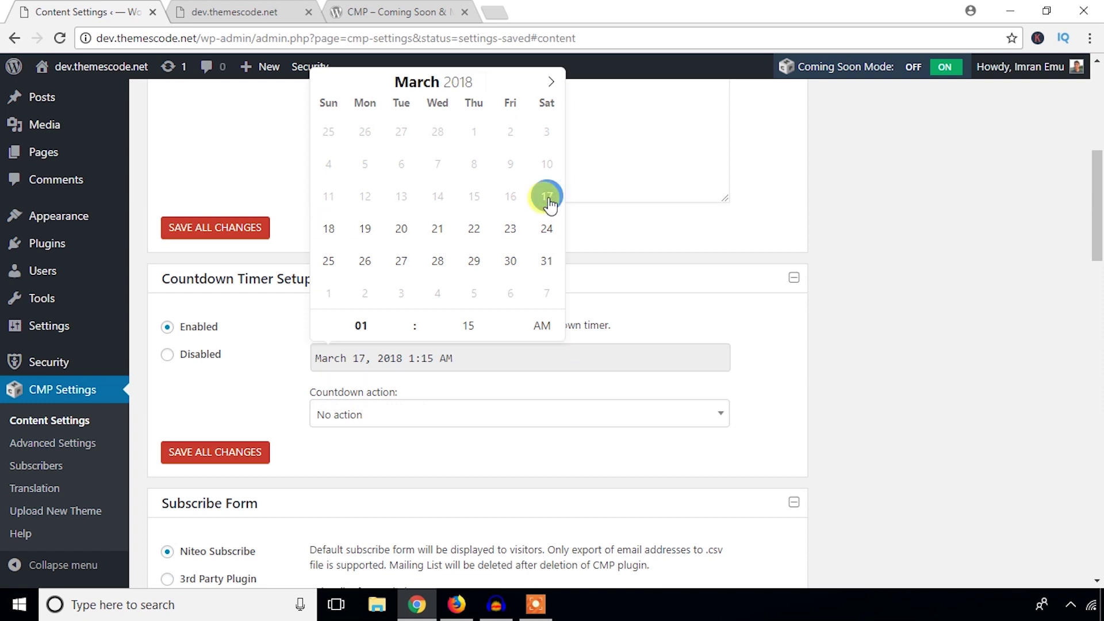
left_click(556, 87)
left_click(552, 83)
left_click(438, 196)
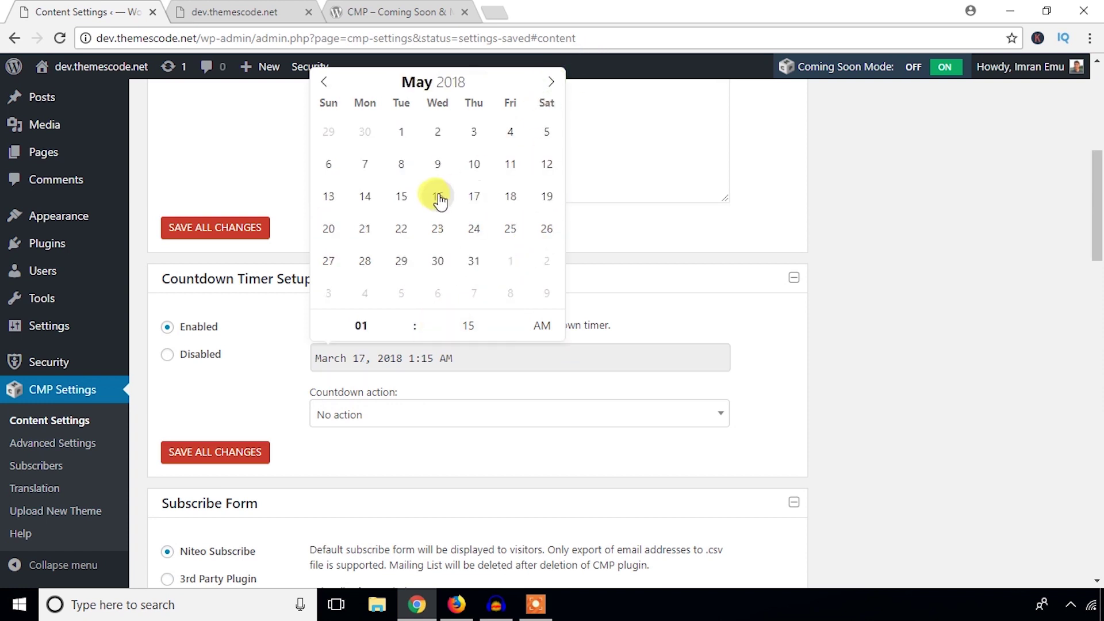
left_click(488, 445)
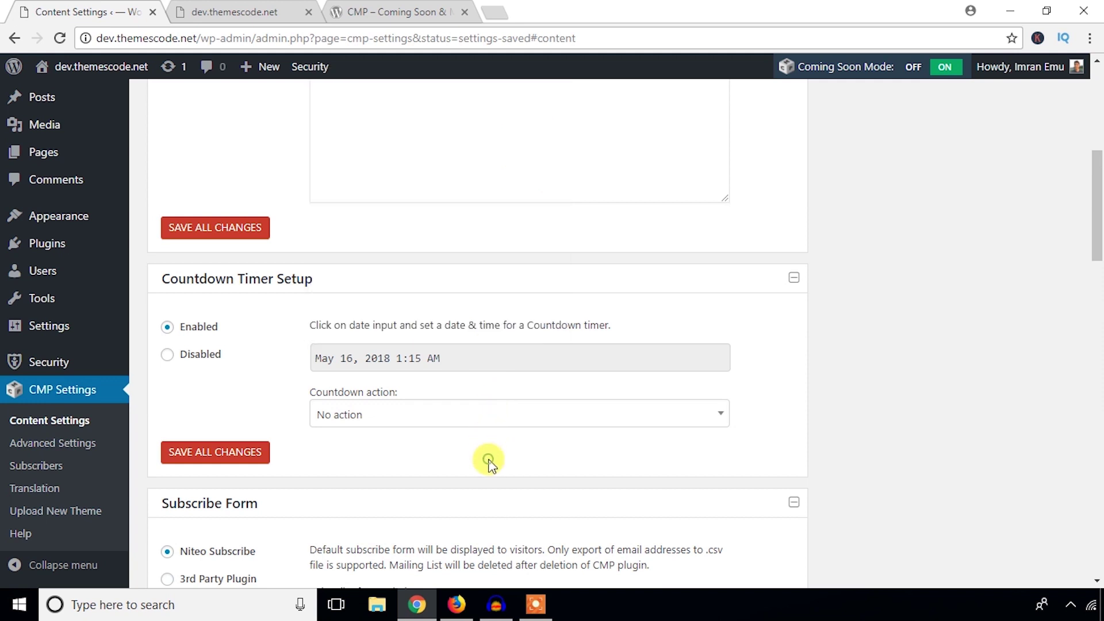
Set the countdown action to Disable CMP Plugin Page and save all changes.
left_click(397, 426)
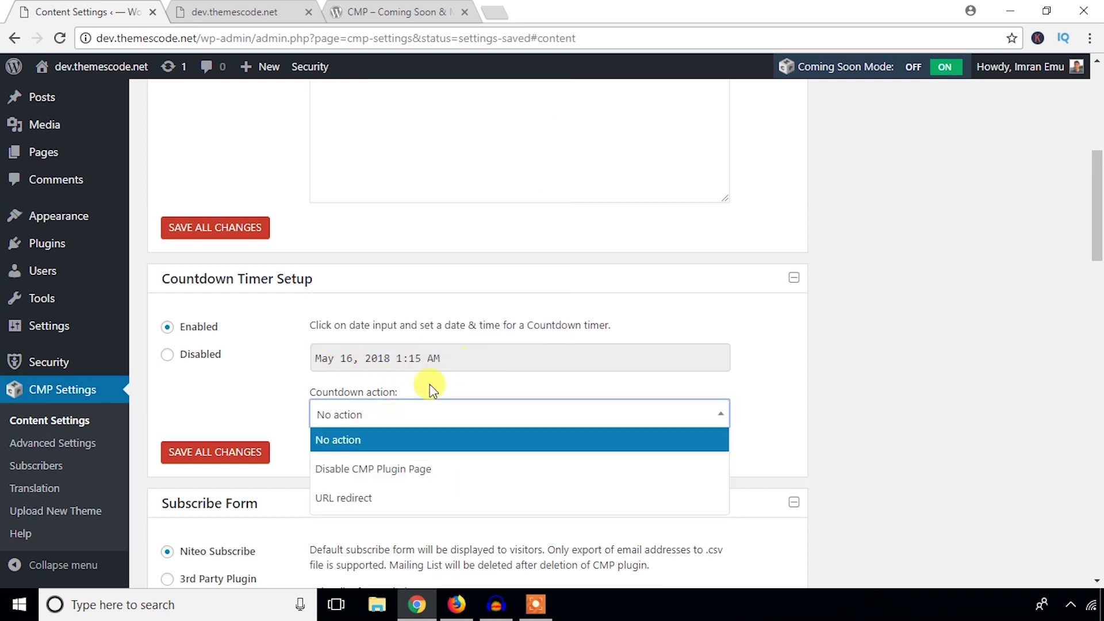
left_click(394, 470)
left_click(217, 454)
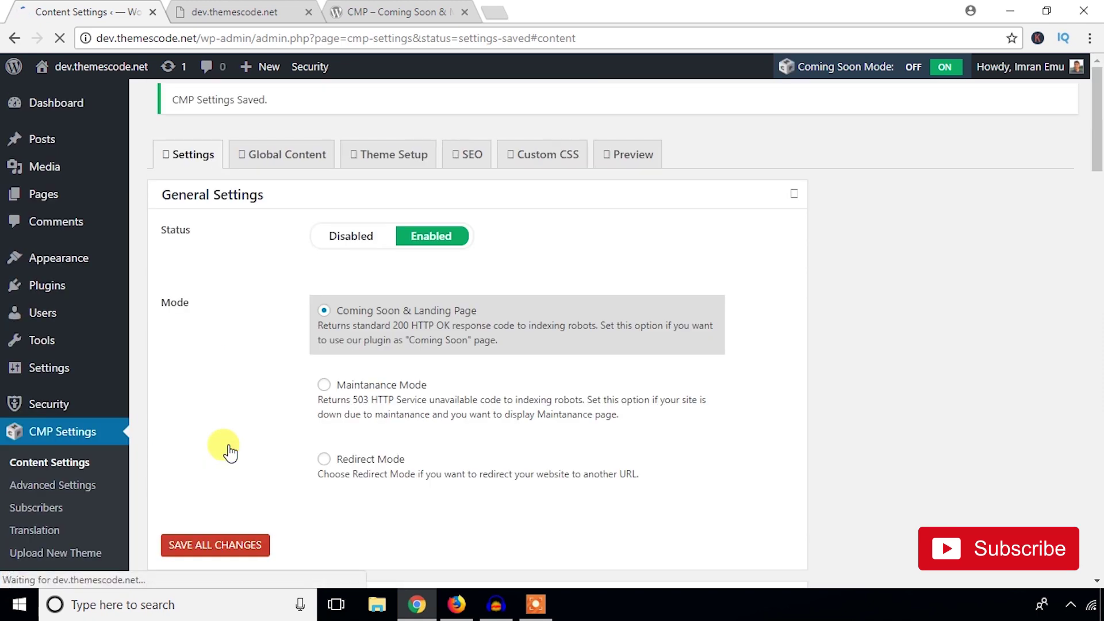
Activate the Facebook, Twitter and Instagram icons in the Social Media settings.
scroll(246, 422, "down", 12)
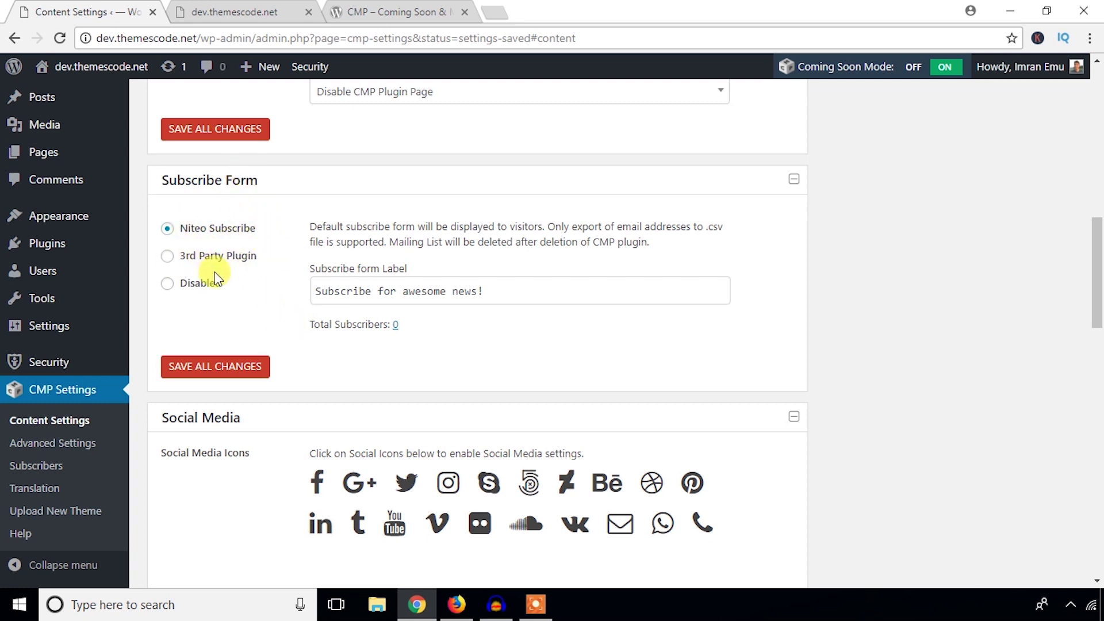
scroll(291, 432, "down", 4)
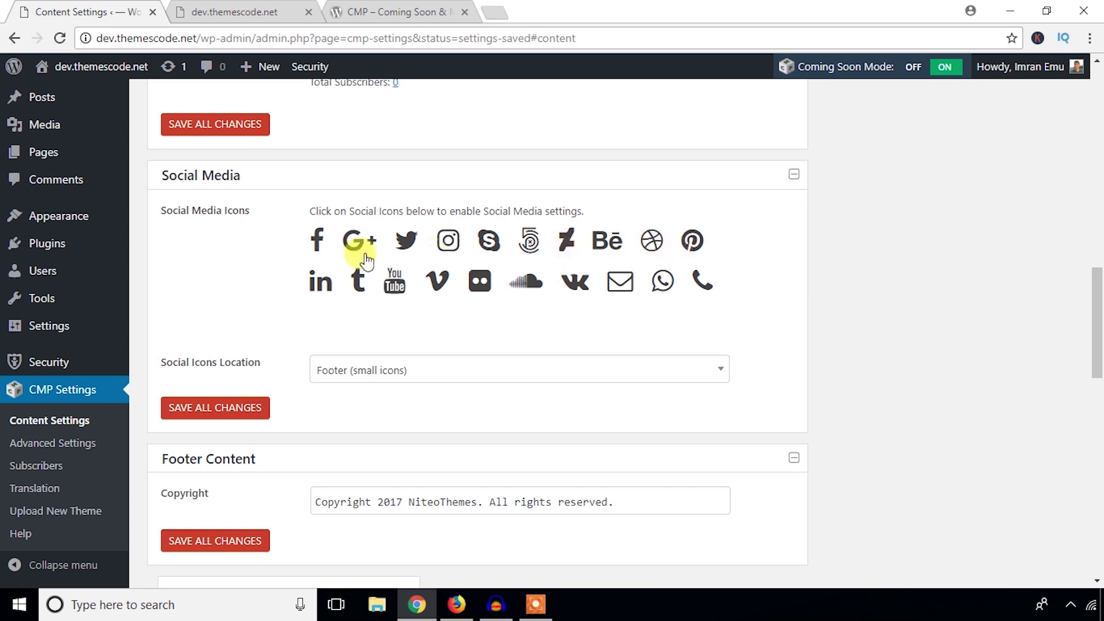
left_click(318, 242)
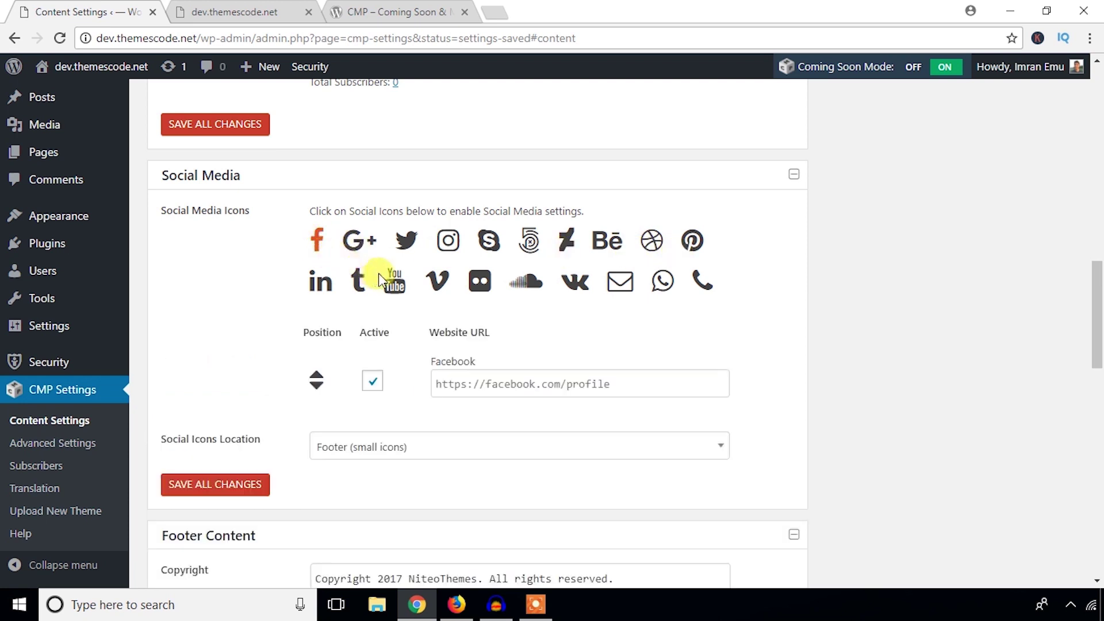
left_click(406, 244)
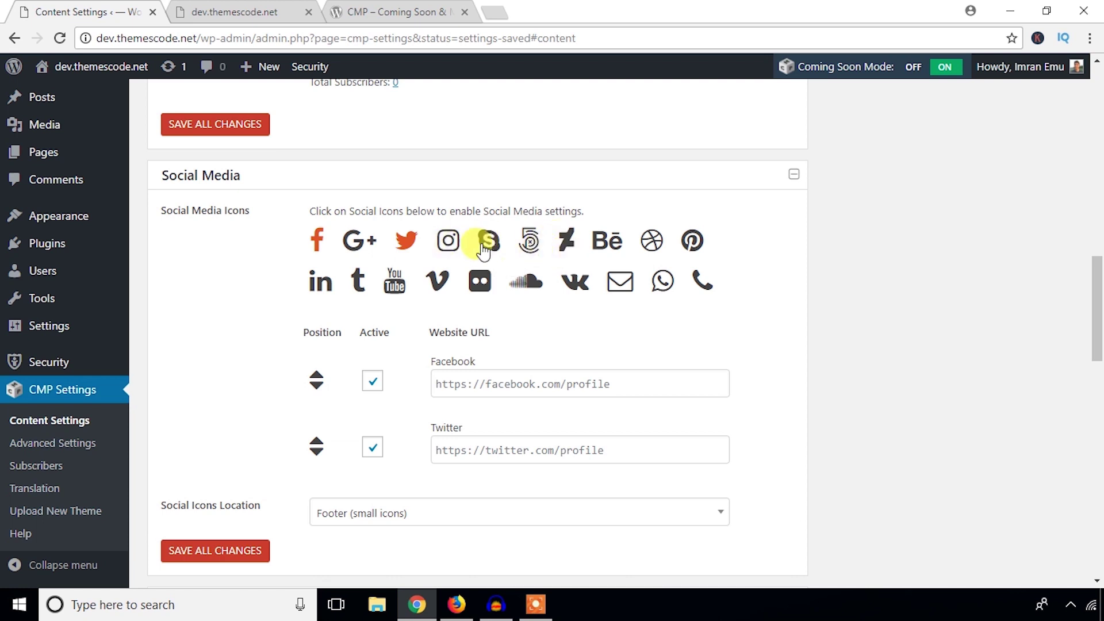
left_click(451, 248)
Set the social icons location to Below Content (big icons) and save all changes.
scroll(493, 338, "down", 3)
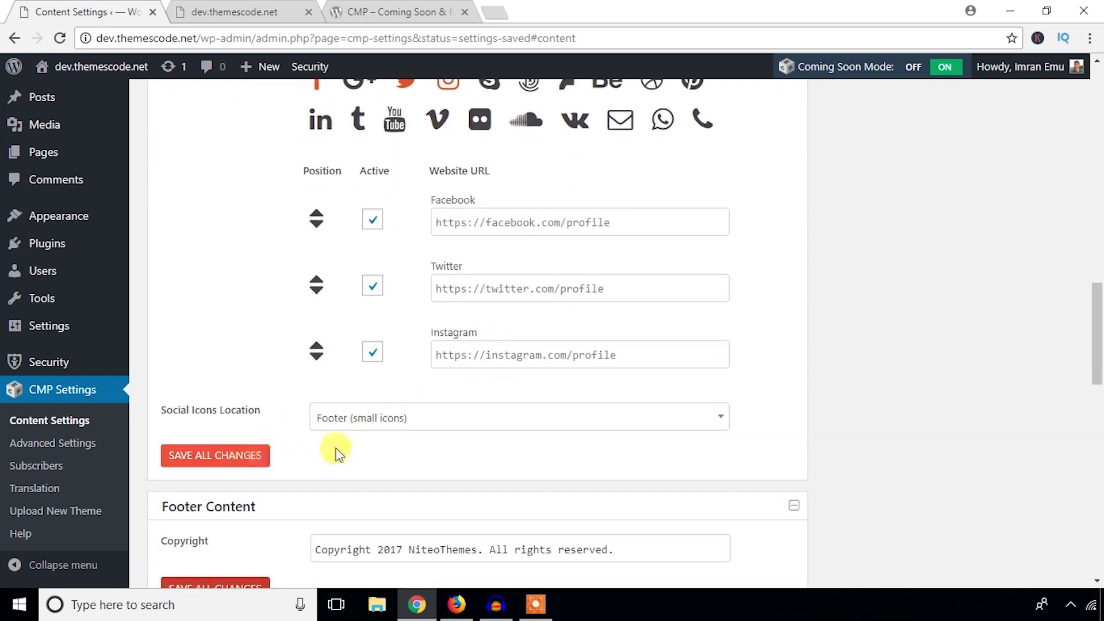
left_click(402, 421)
left_click(398, 448)
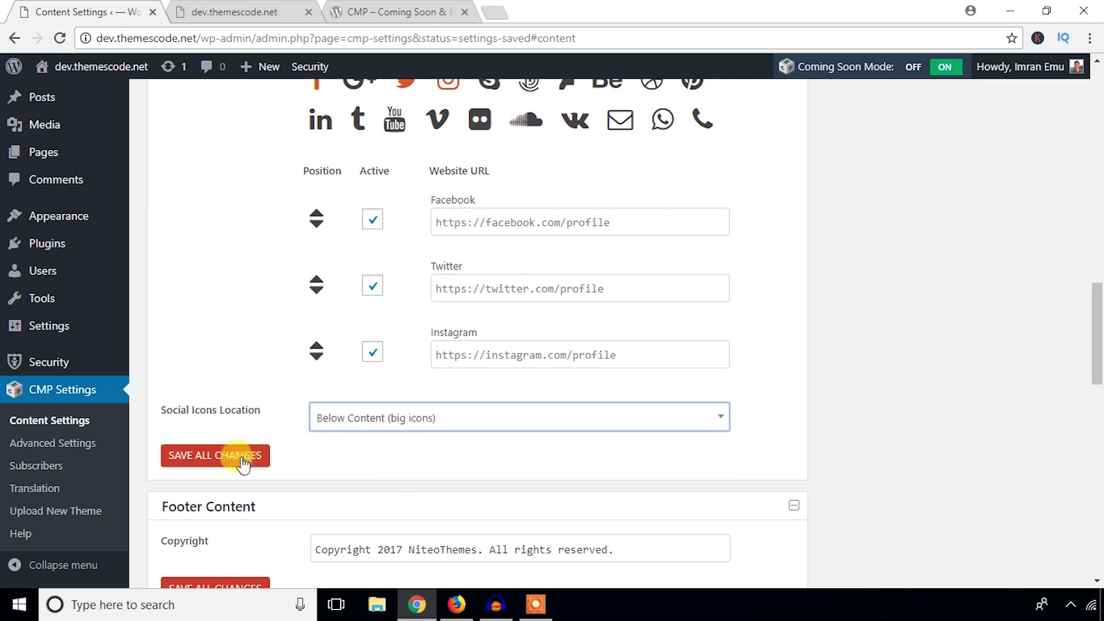
left_click(236, 463)
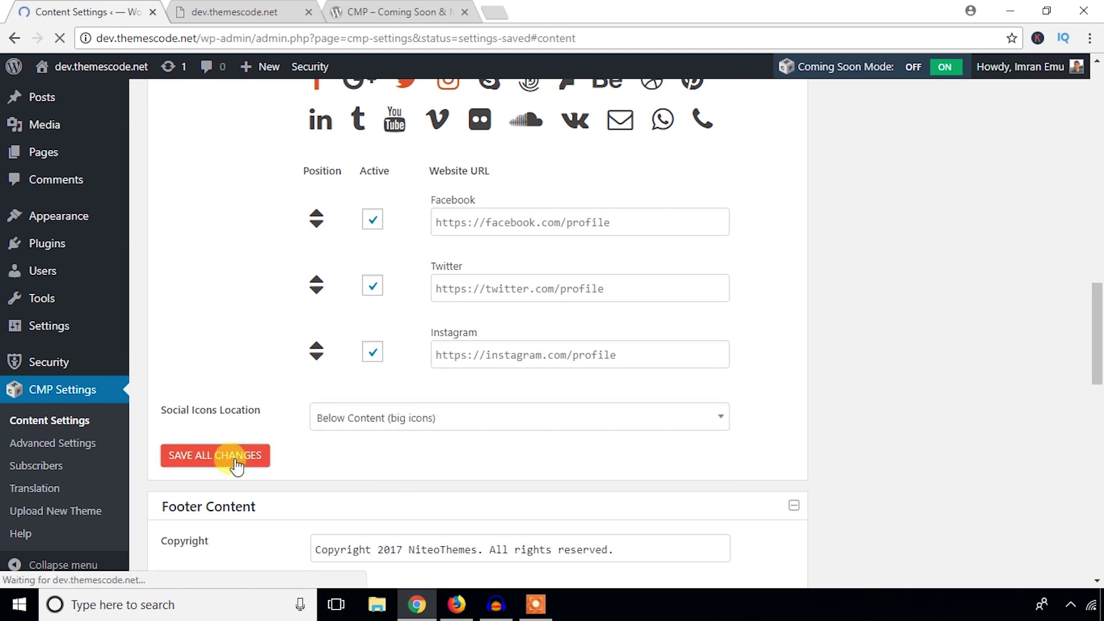
Reload the site in Firefox to check the countdown and social icons, and review the footer and social media settings in Chrome.
left_click(458, 605)
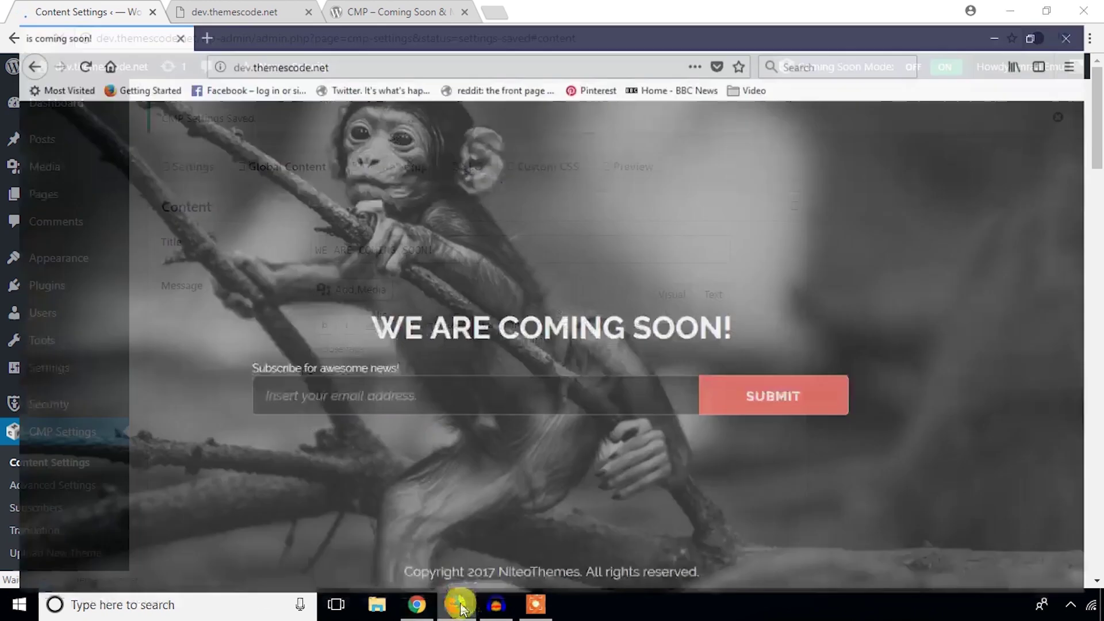
left_click(69, 50)
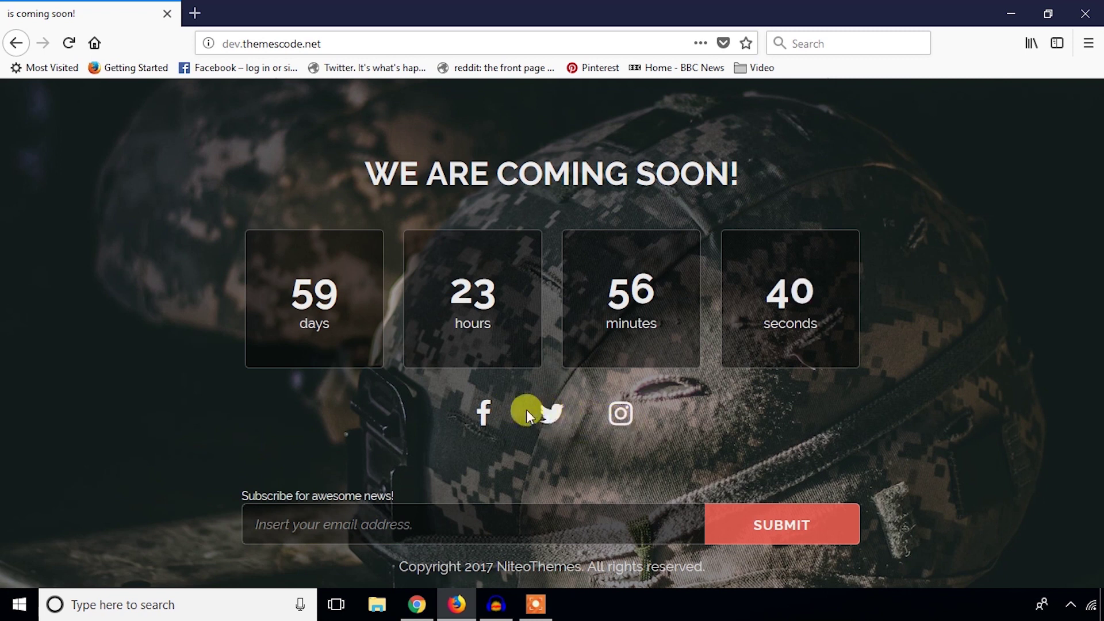
left_click(1010, 11)
scroll(343, 321, "down", 10)
scroll(345, 320, "down", 14)
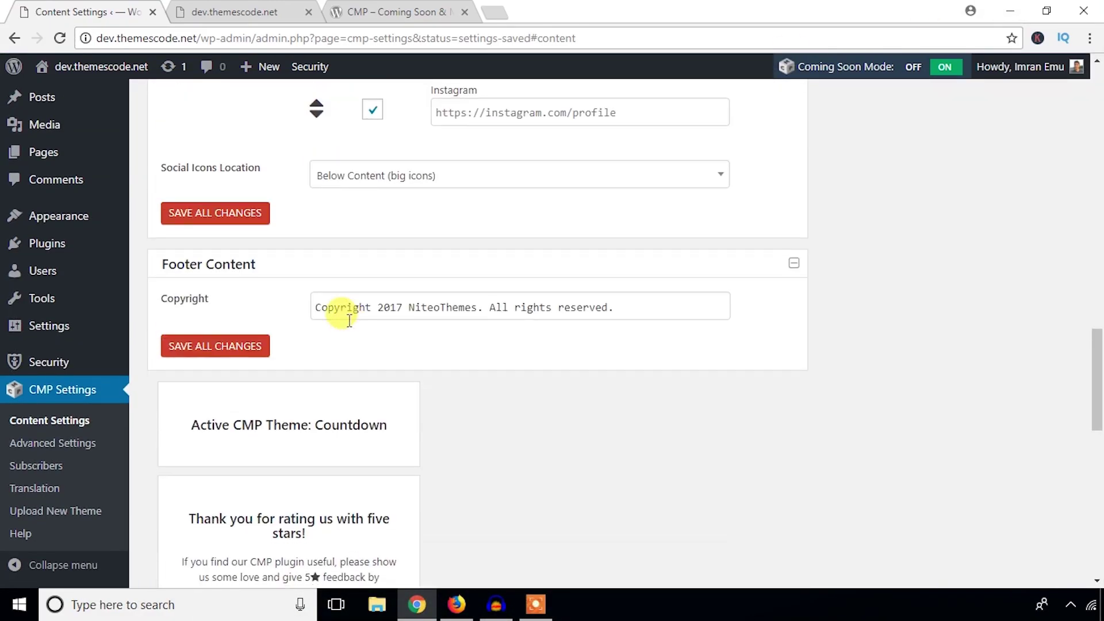
scroll(357, 315, "up", 5)
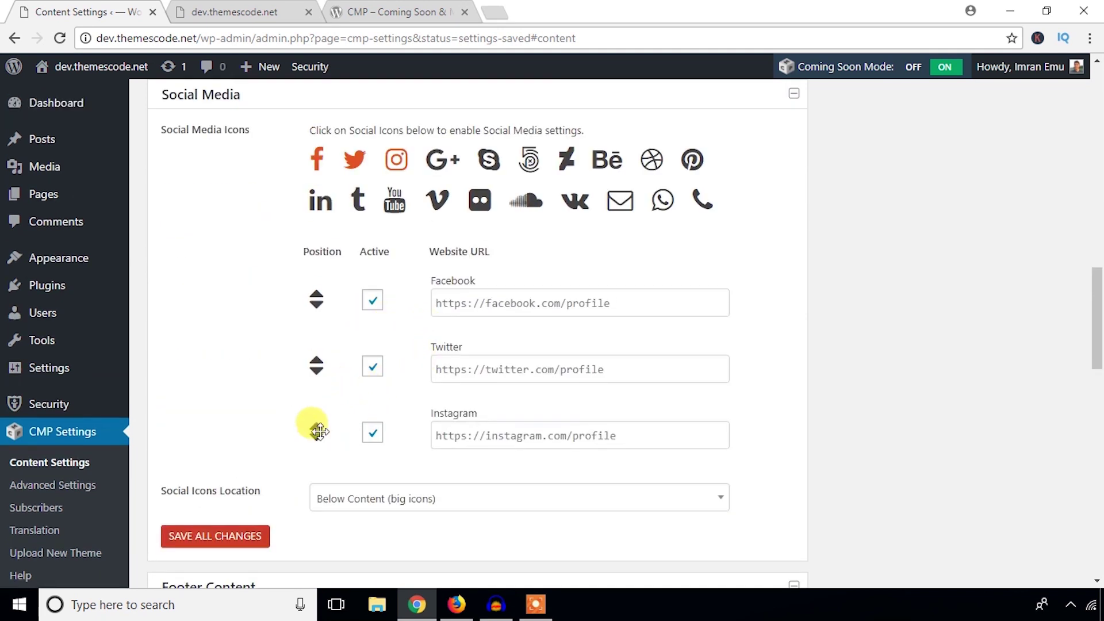
Move Instagram above Facebook in the social media order, and check the current footer copyright on the live page in Firefox.
left_click_drag(316, 429, 315, 293)
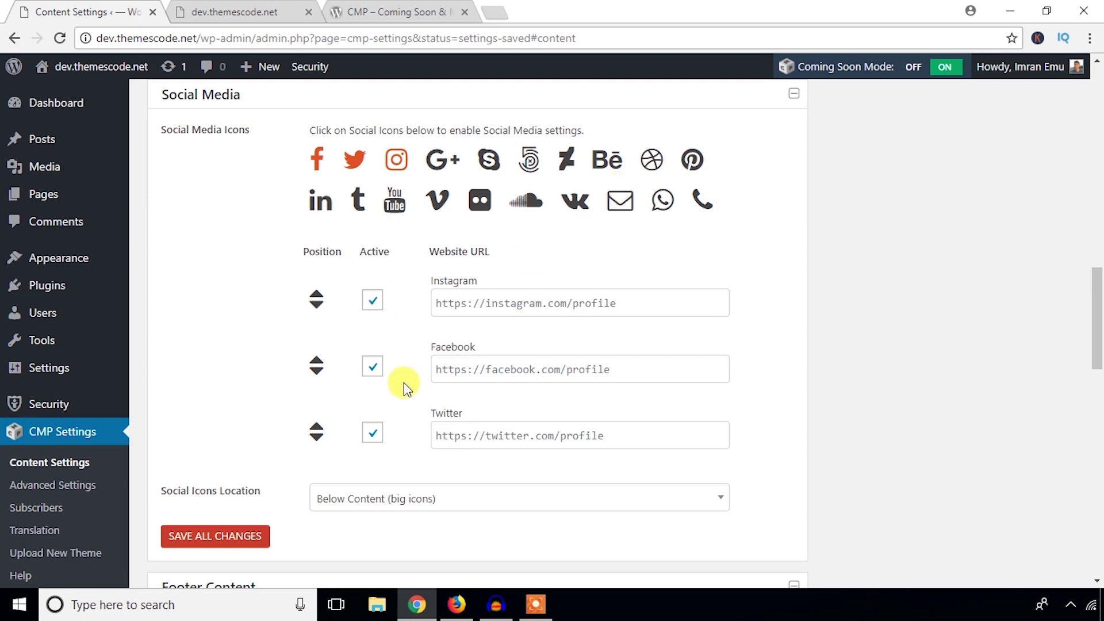
scroll(404, 386, "down", 4)
scroll(354, 336, "down", 1)
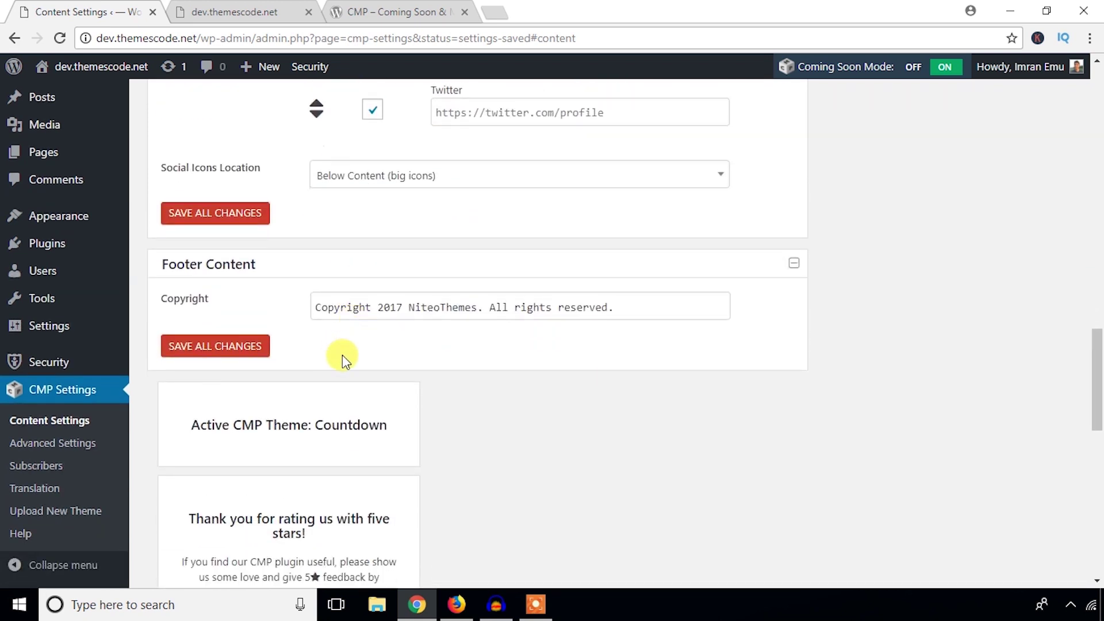
left_click(456, 604)
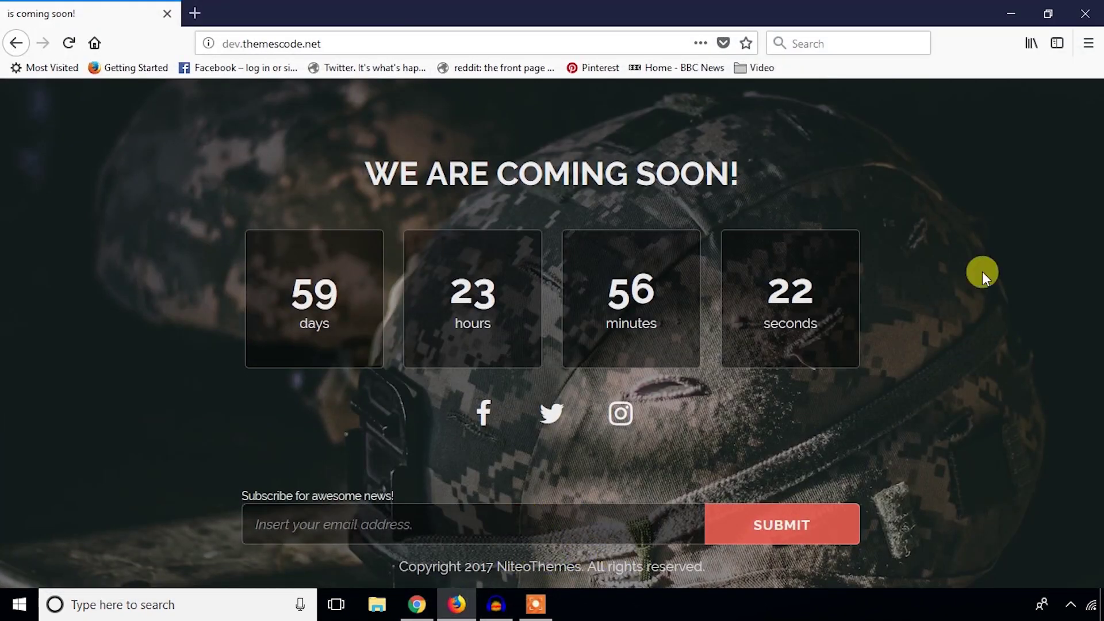
left_click(1010, 14)
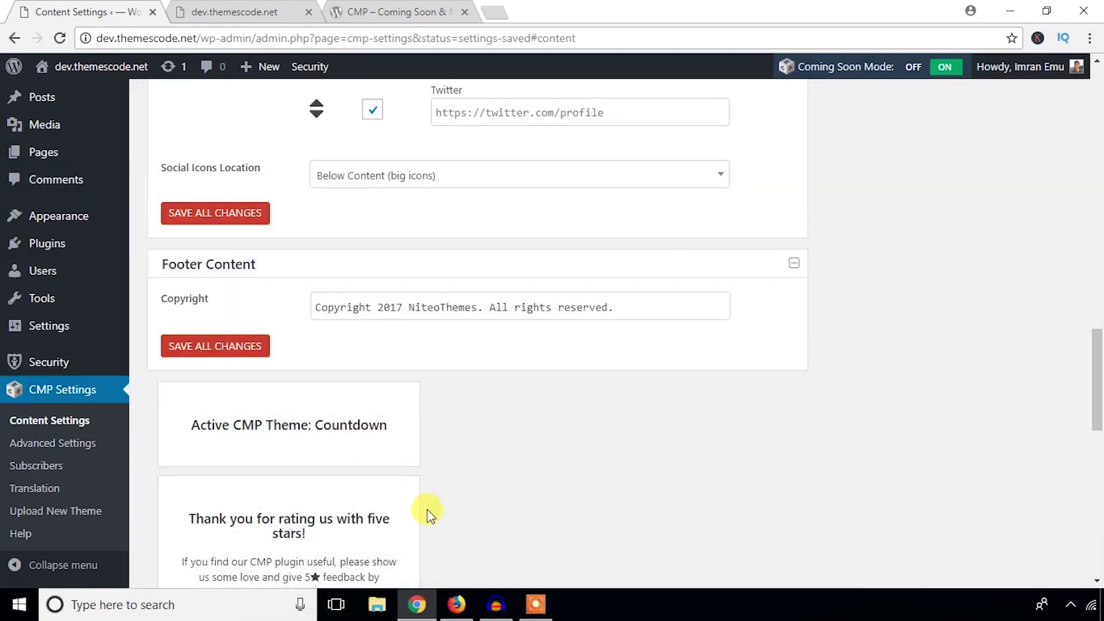
left_click(456, 604)
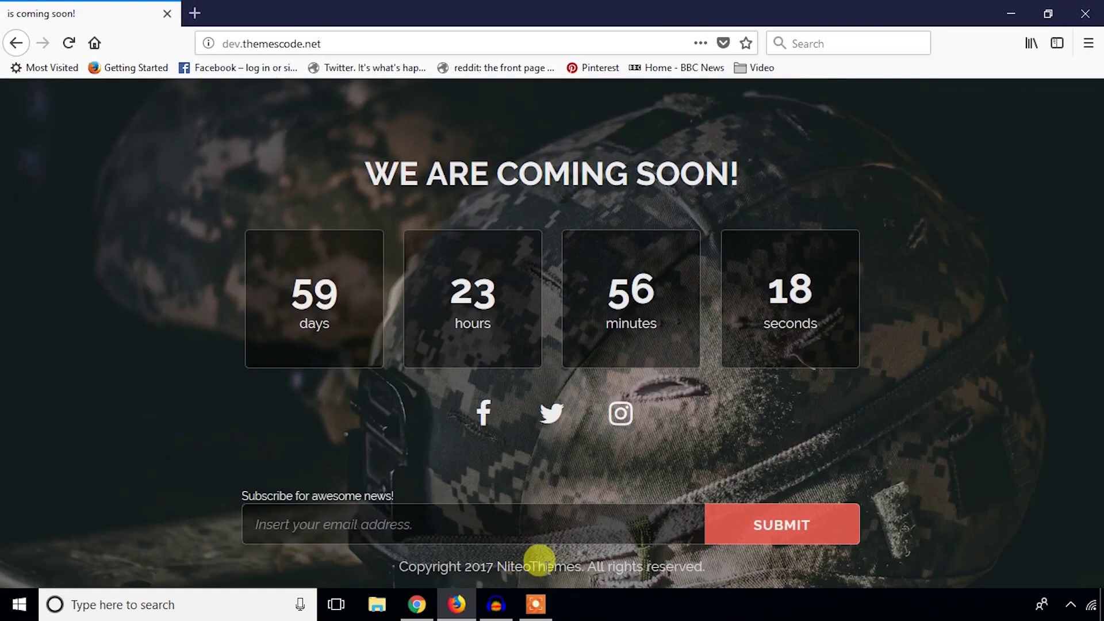
left_click(1010, 14)
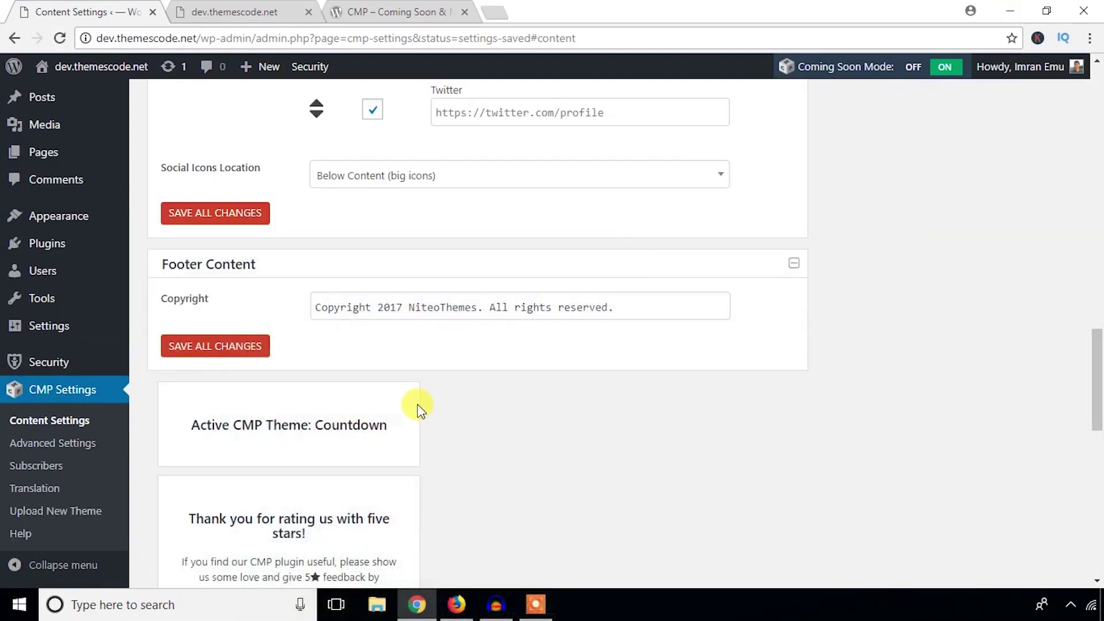
Replace NiteoThemes with themesCode.com in the footer copyright text and save all changes.
double_click(451, 307)
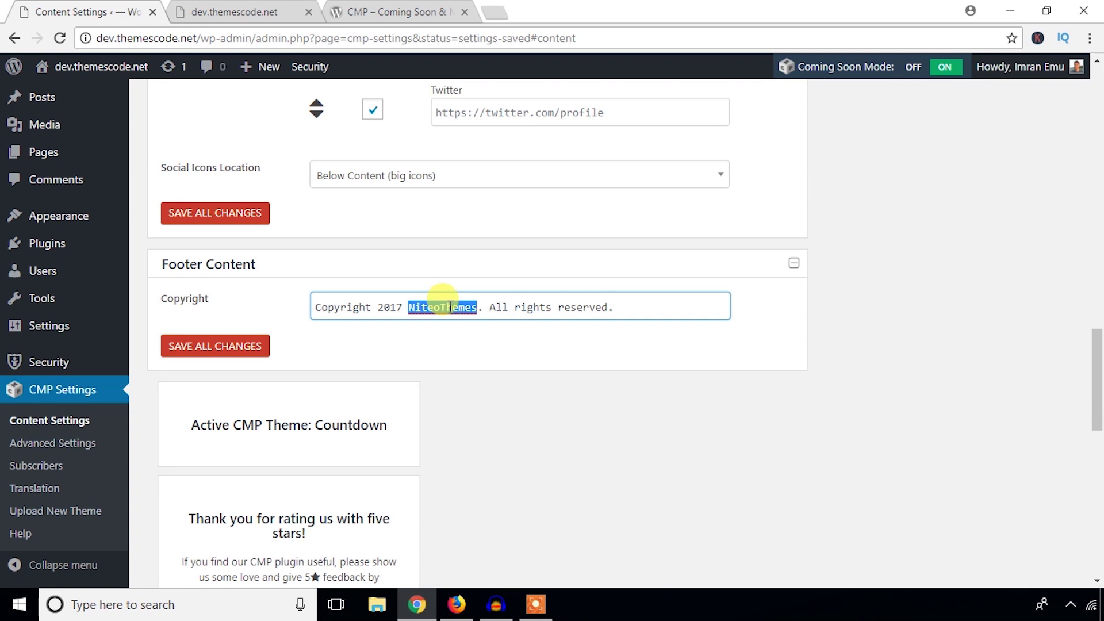
type("t")
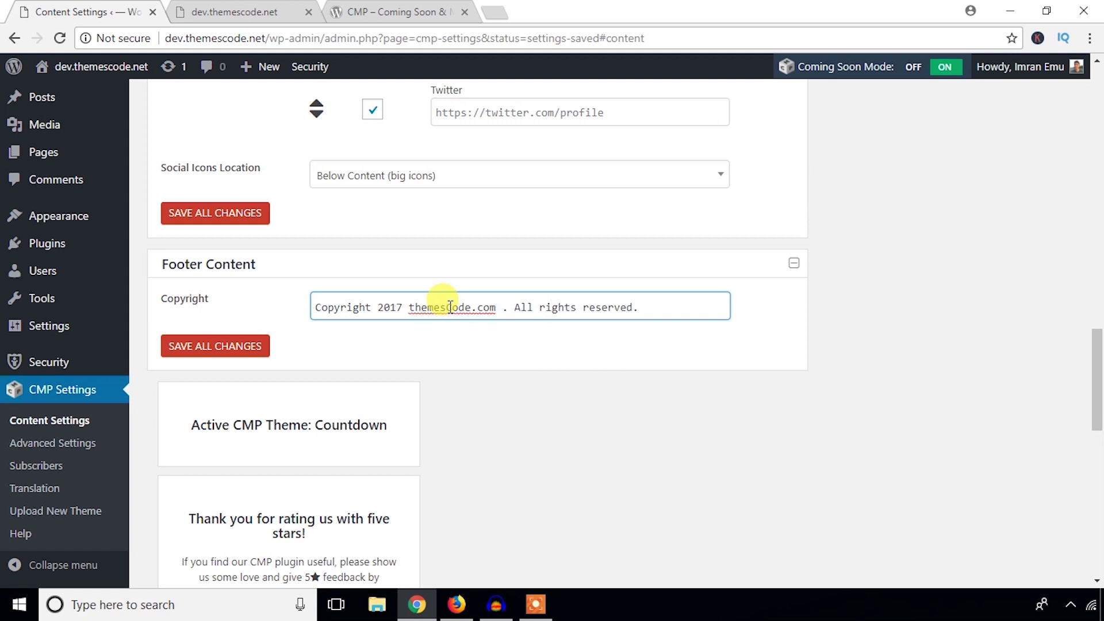
left_click(528, 420)
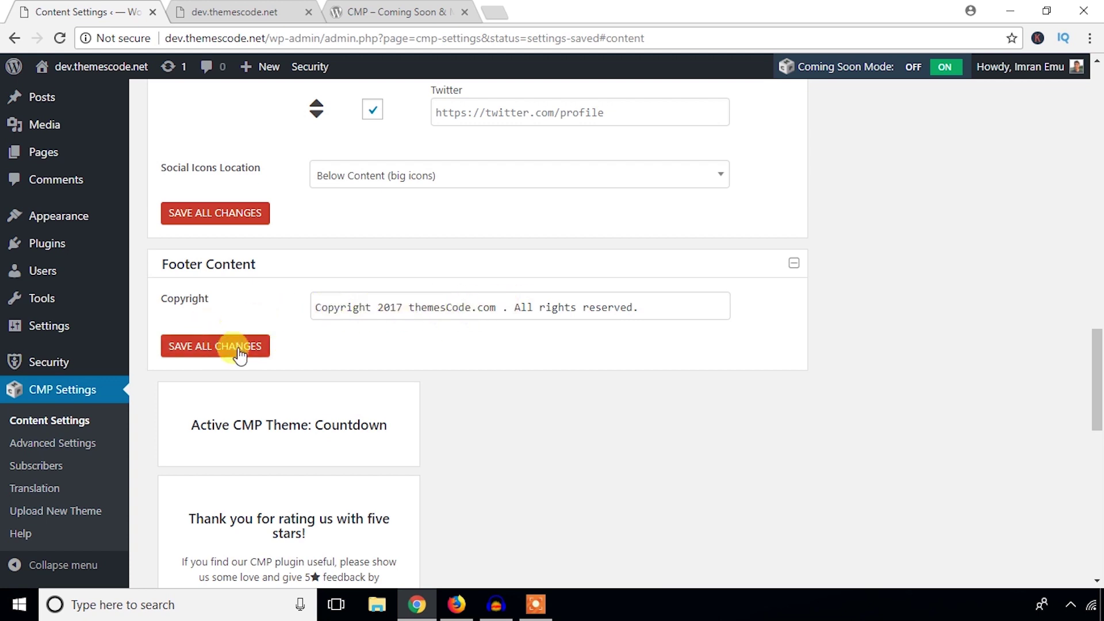
left_click(218, 351)
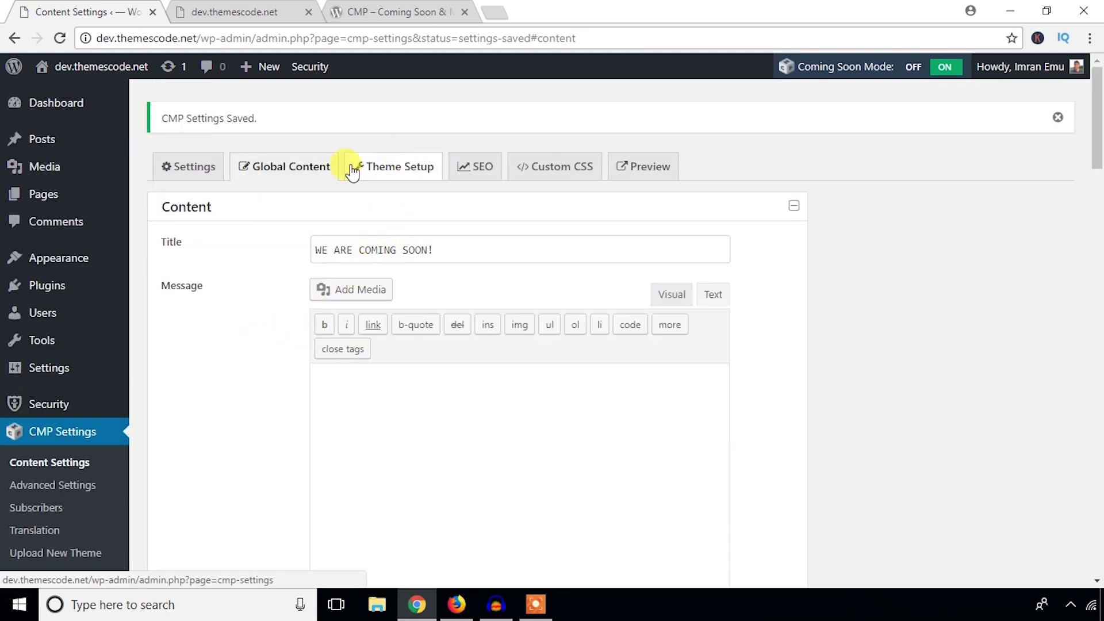
In Theme Setup, switch to a graphic logo using European-Union.png from the media library and save all changes.
left_click(397, 168)
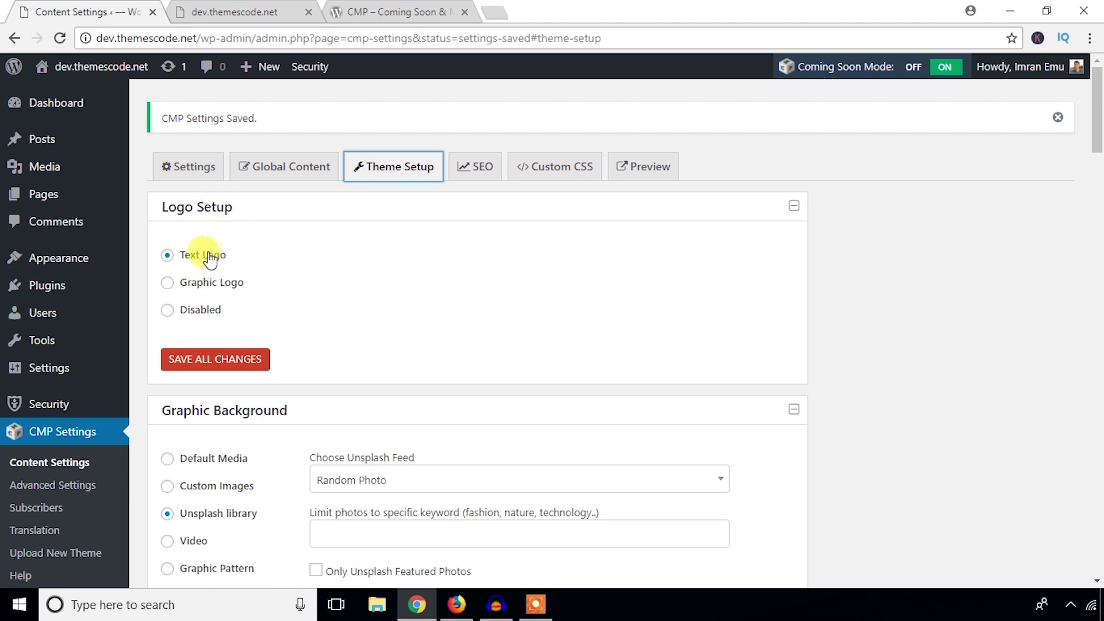
left_click(201, 281)
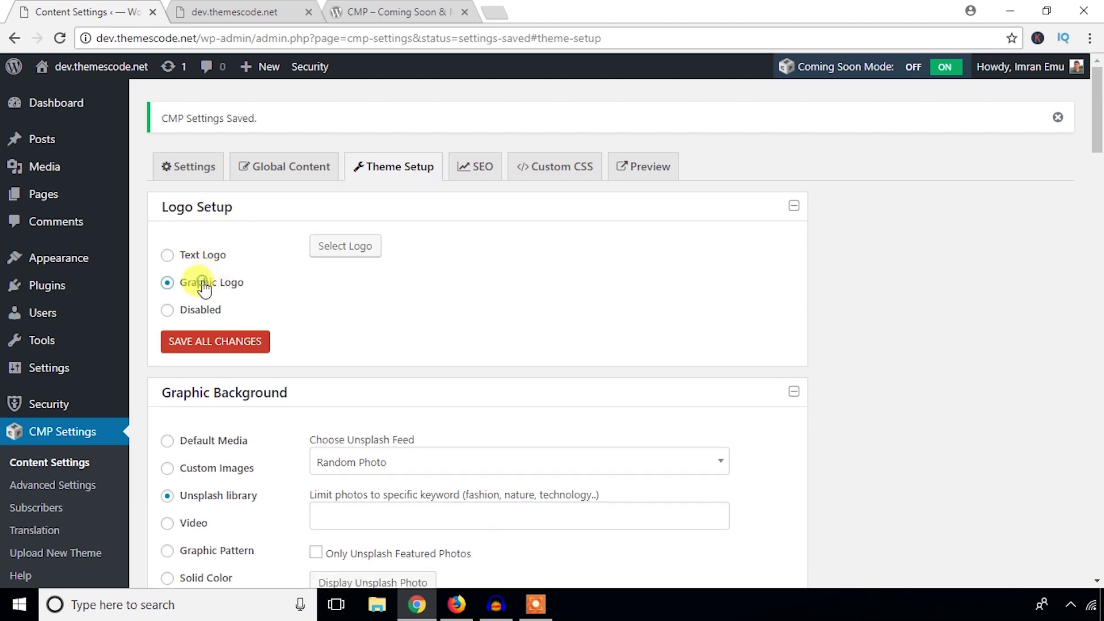
left_click(345, 247)
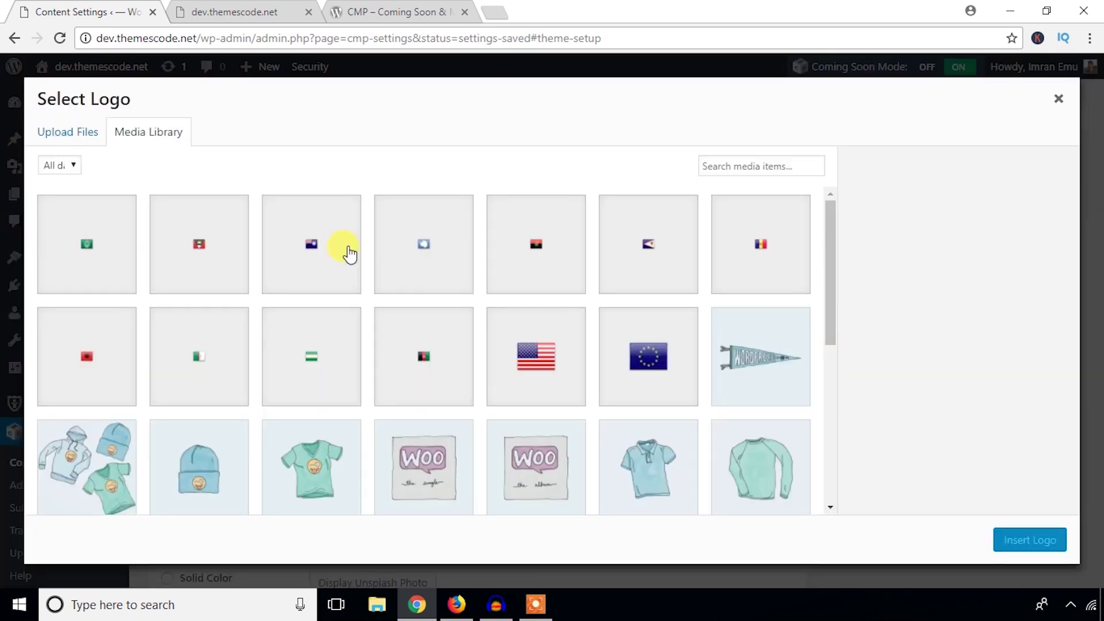
left_click(649, 373)
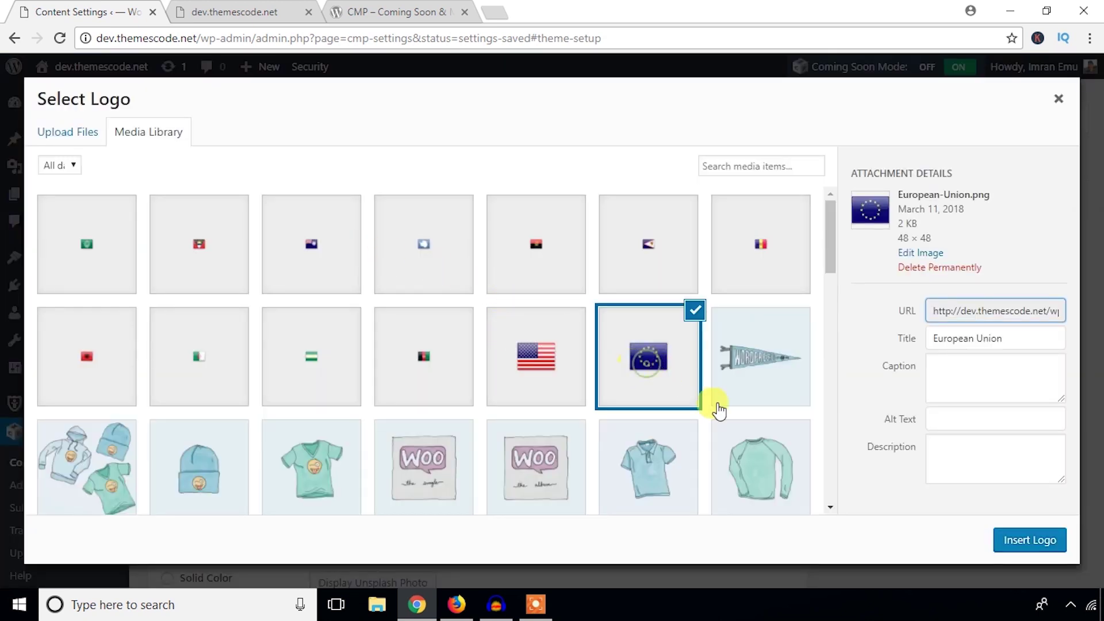
left_click(1011, 546)
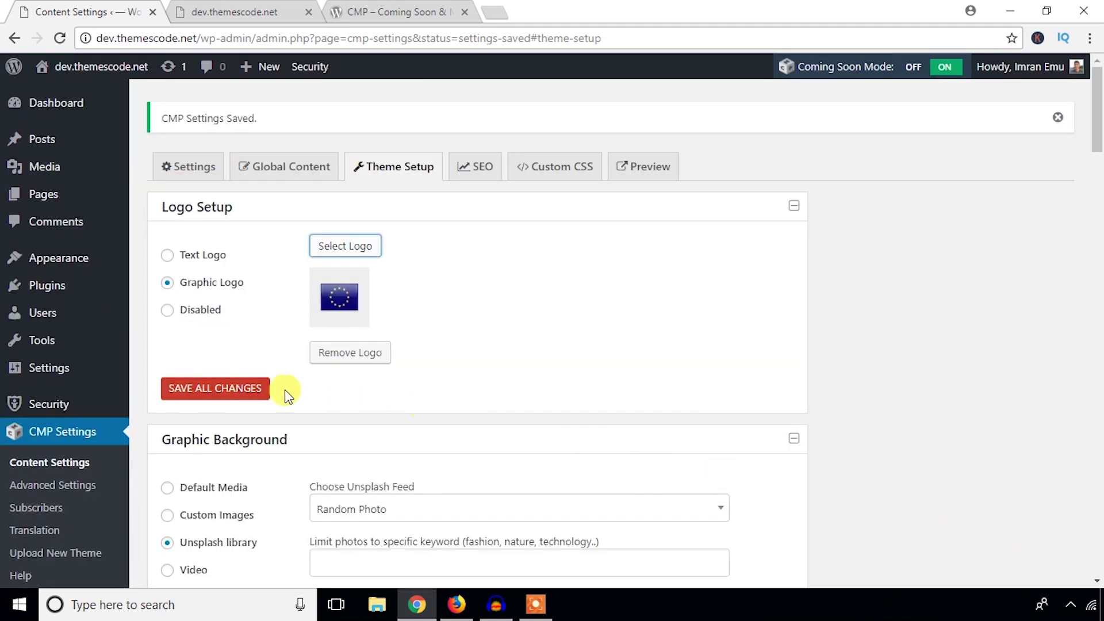
left_click(247, 387)
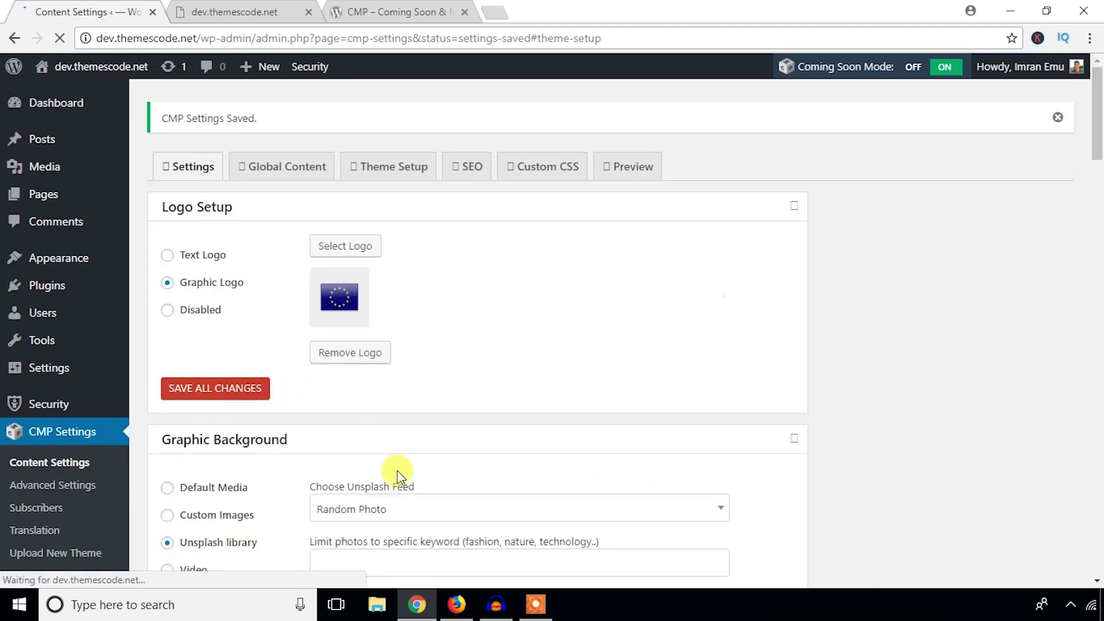
Reload the site in Firefox to check the logo, social icon order and footer, and return to Chrome.
left_click(457, 604)
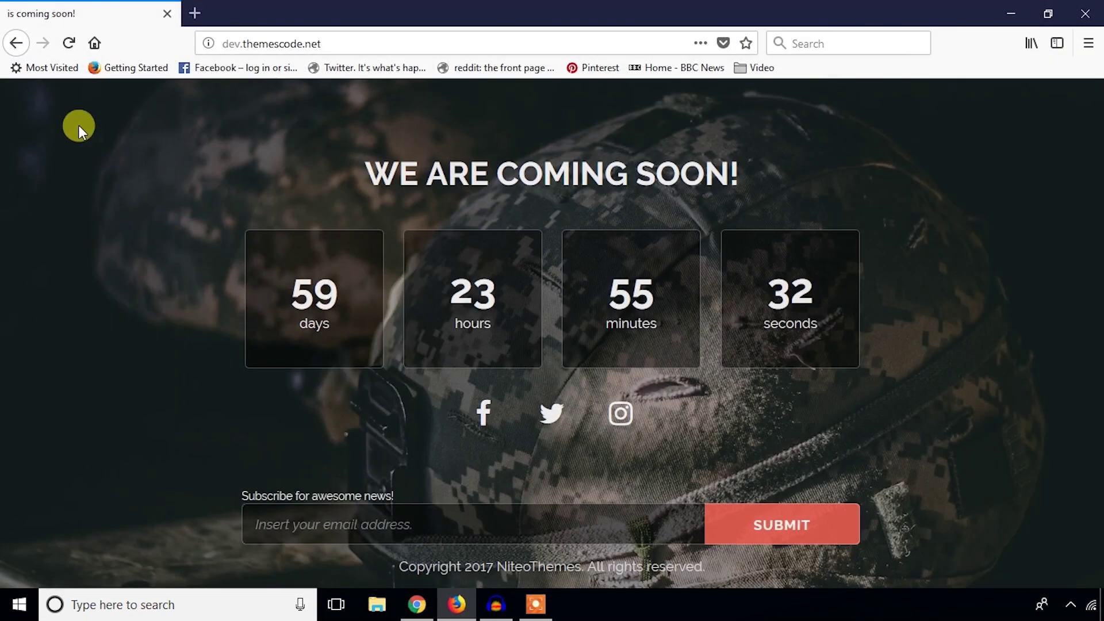
left_click(69, 44)
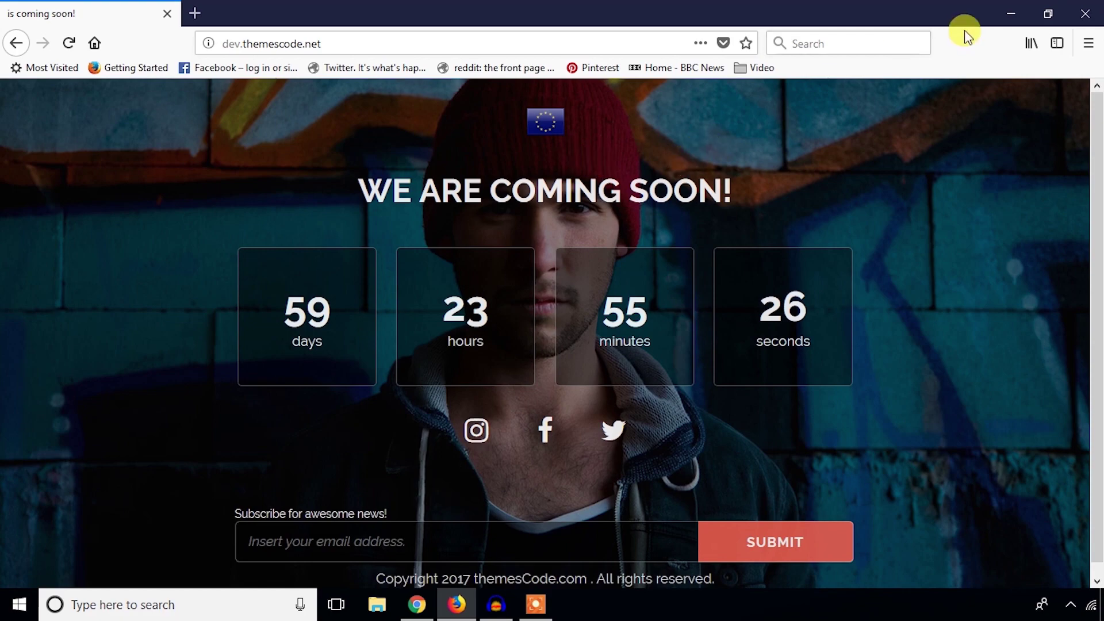
left_click(1013, 13)
Set the graphic background to Default Media and save all changes.
scroll(332, 392, "down", 3)
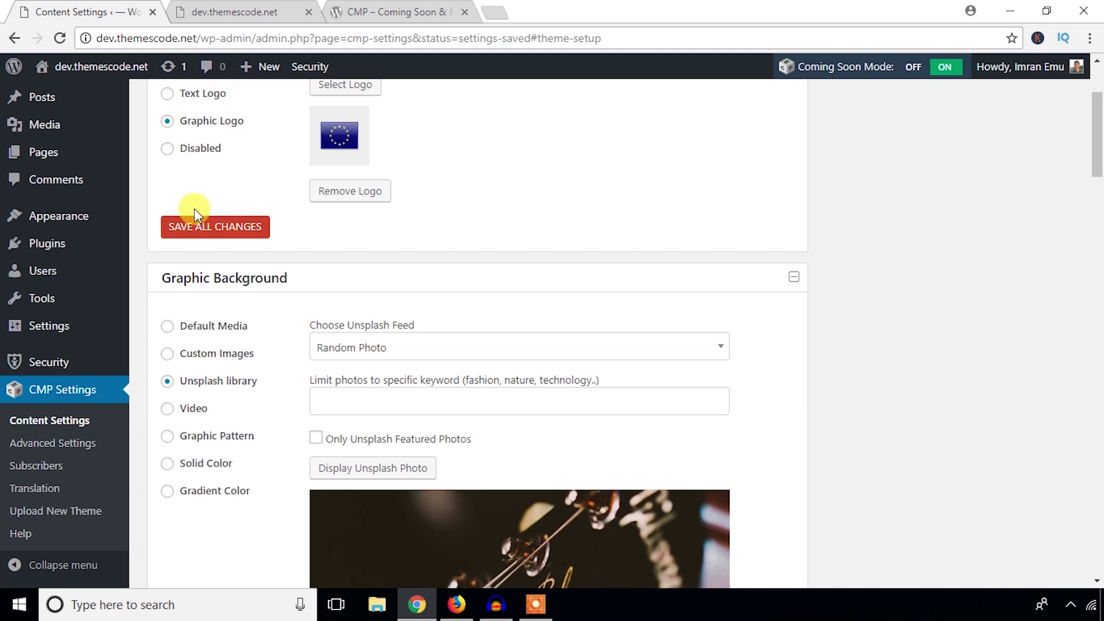
scroll(267, 298, "down", 3)
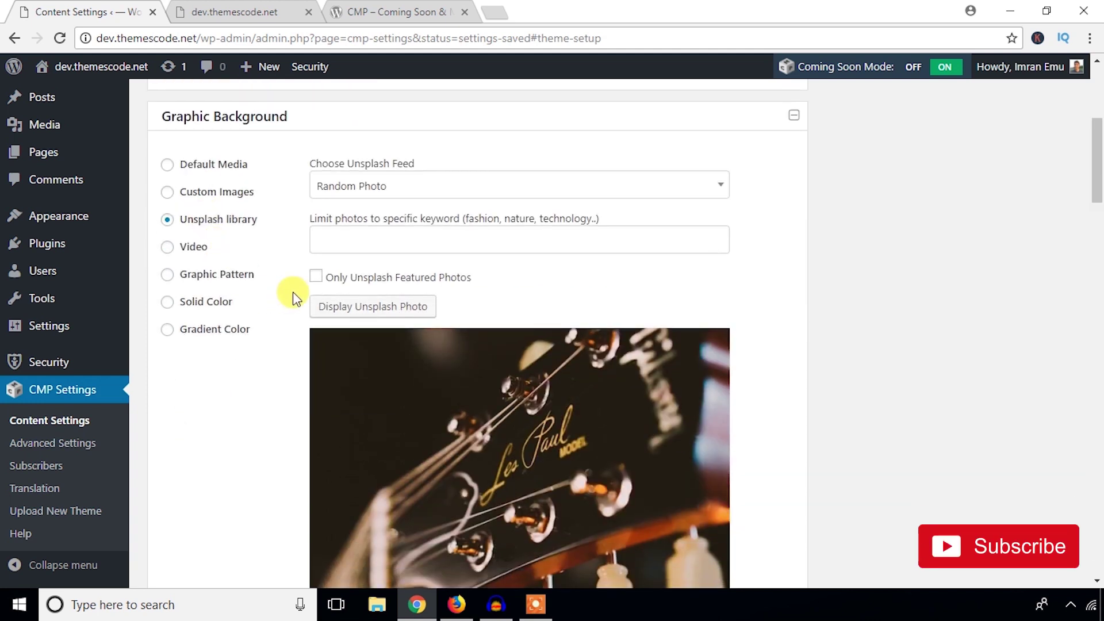
left_click(167, 164)
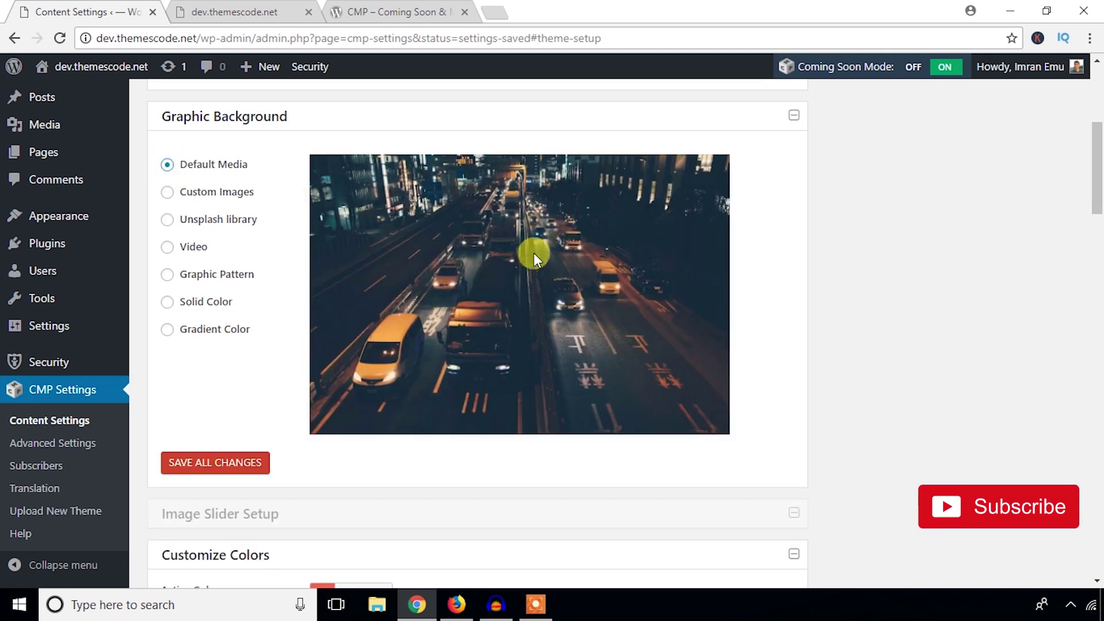
left_click(237, 463)
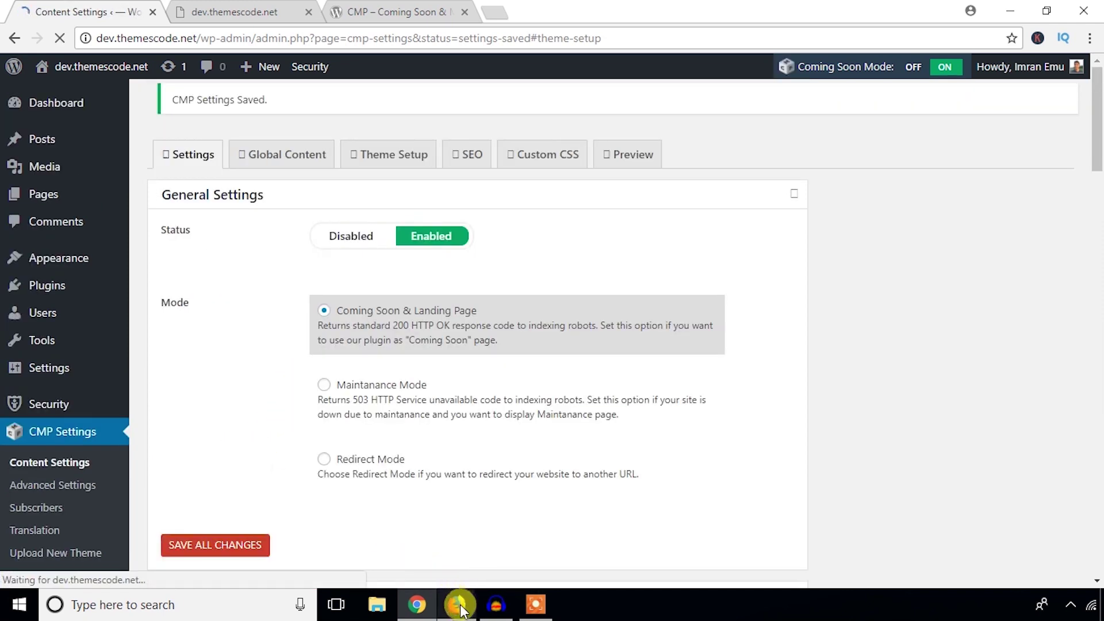
Reload the site in Firefox to check the default background image, and return to Chrome.
left_click(457, 604)
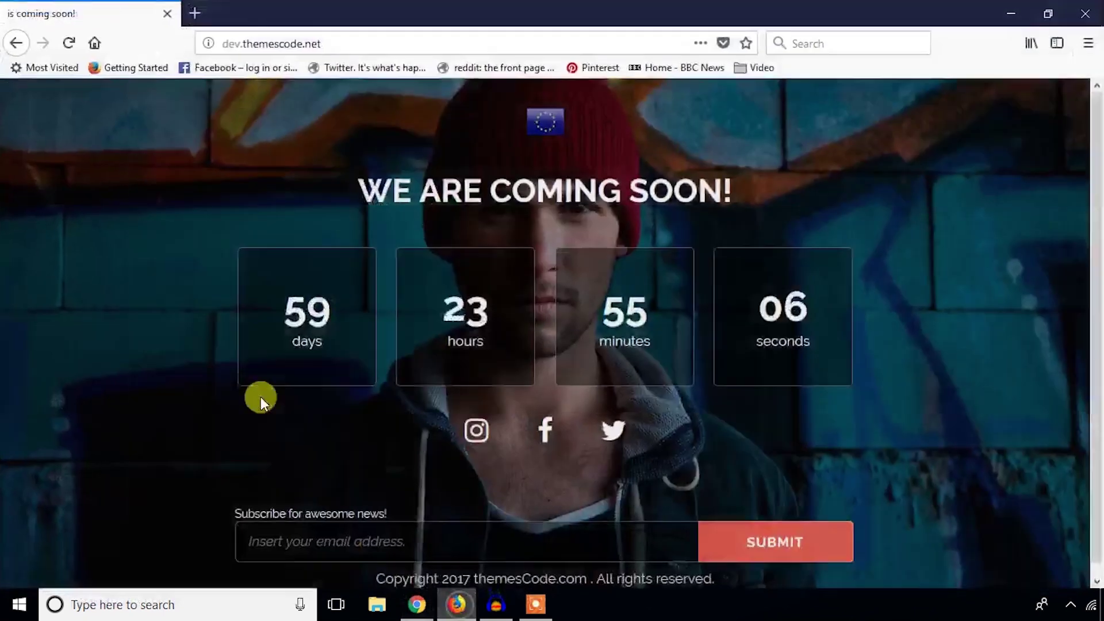
left_click(70, 47)
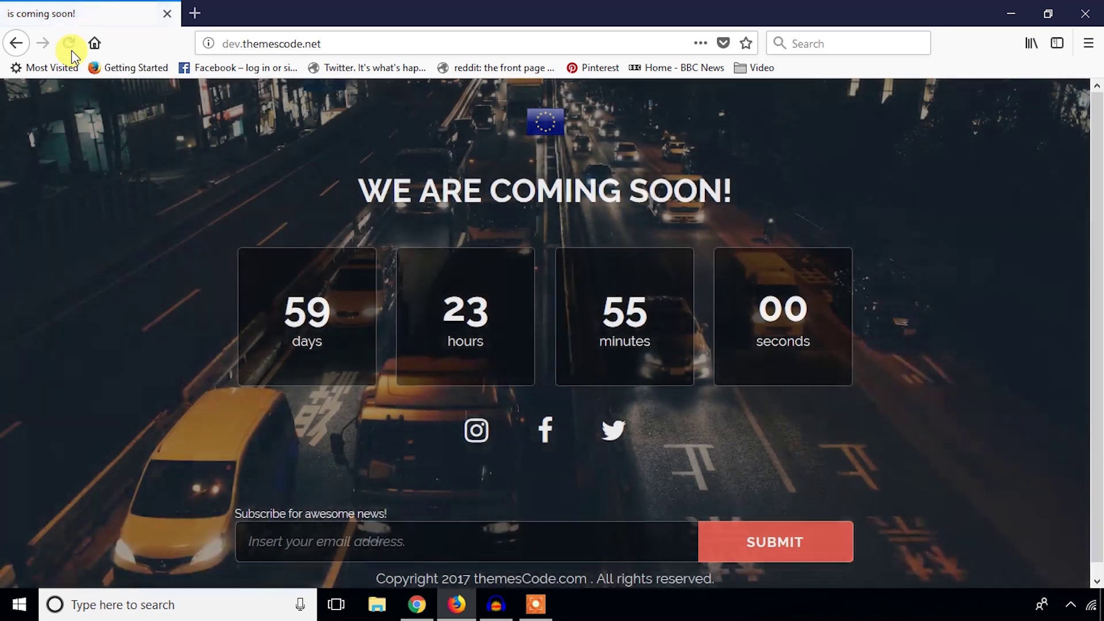
left_click(417, 604)
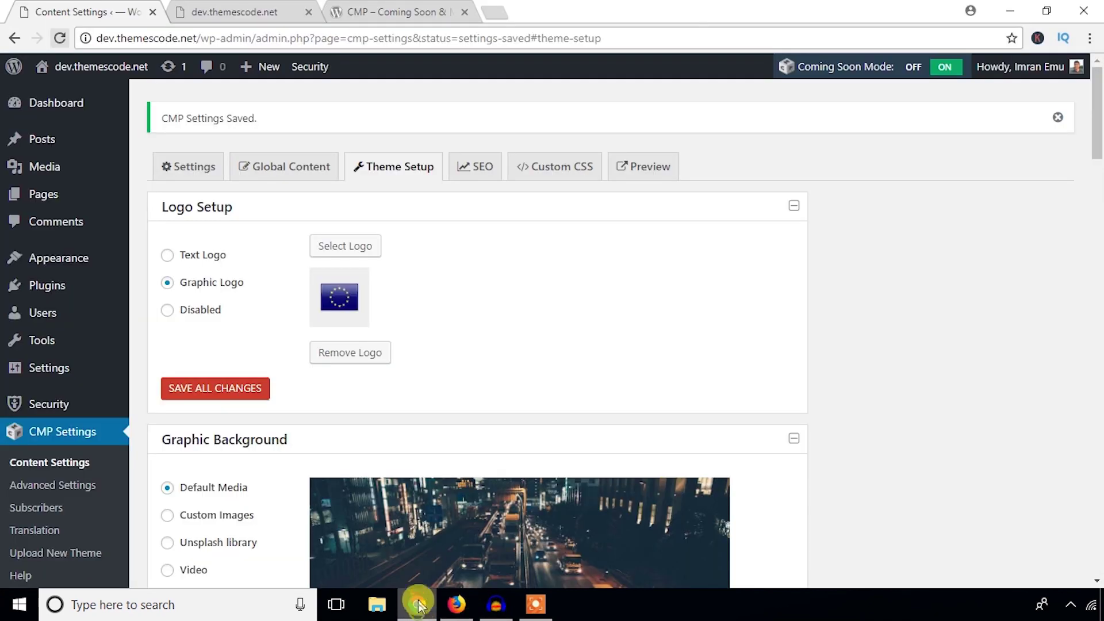
Set the graphic background to Custom Images with the photo of a rock in the sea from the media library, and save all changes.
scroll(295, 360, "down", 4)
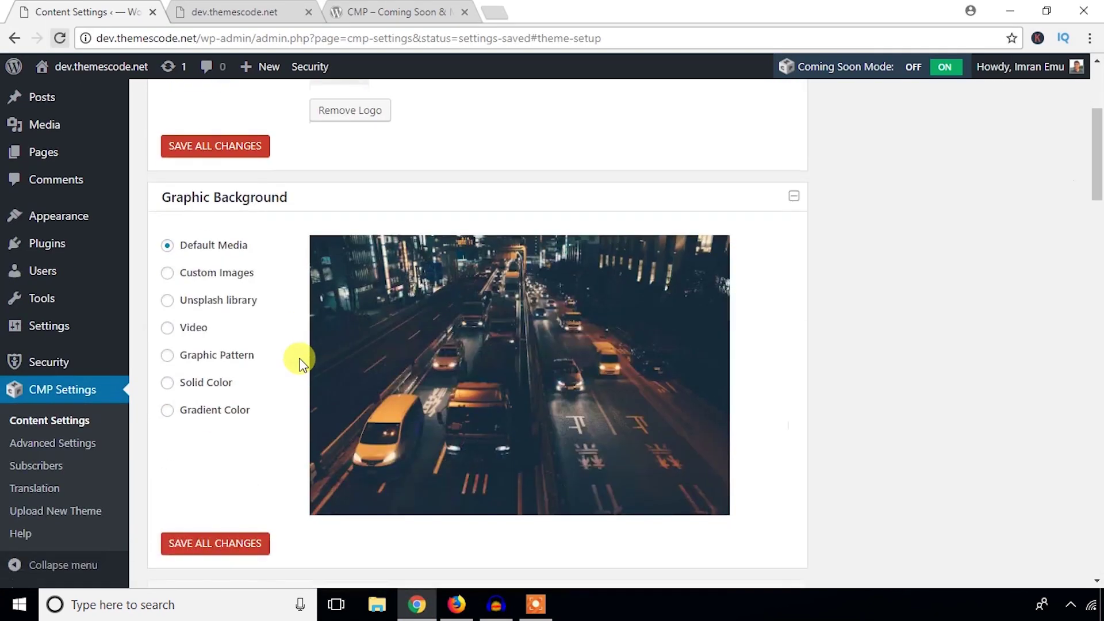
left_click(213, 280)
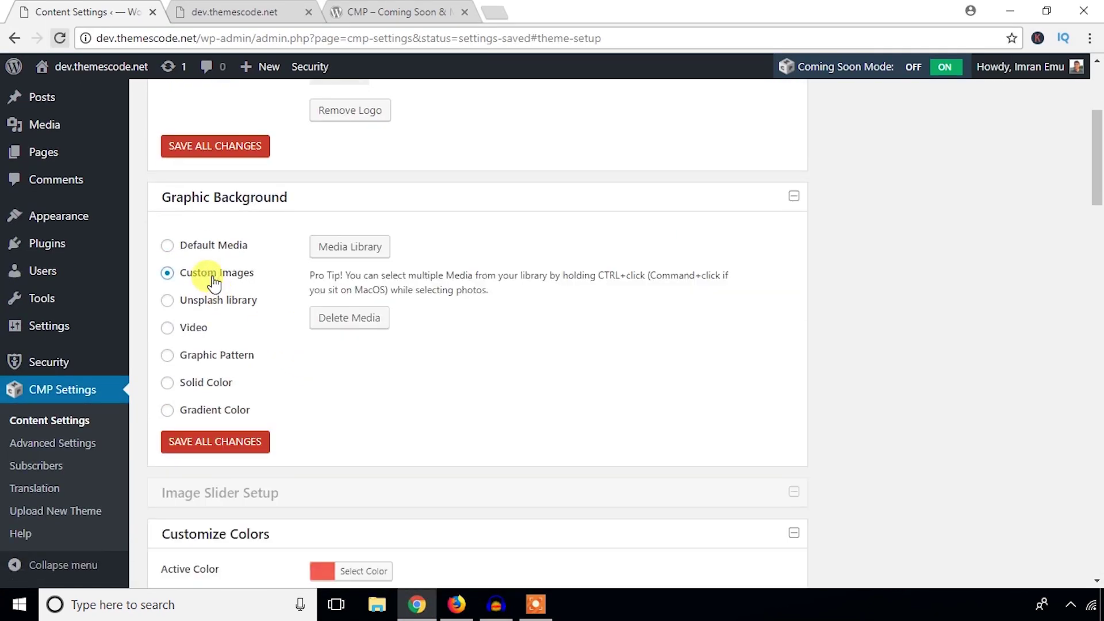
left_click(352, 246)
scroll(353, 247, "down", 10)
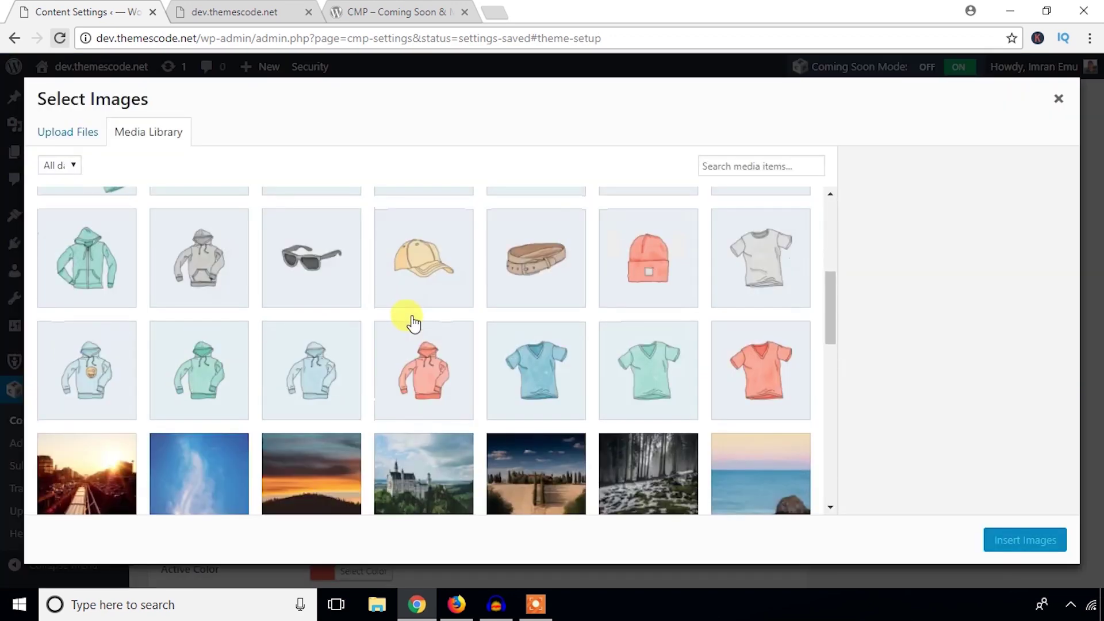
scroll(417, 323, "up", 4)
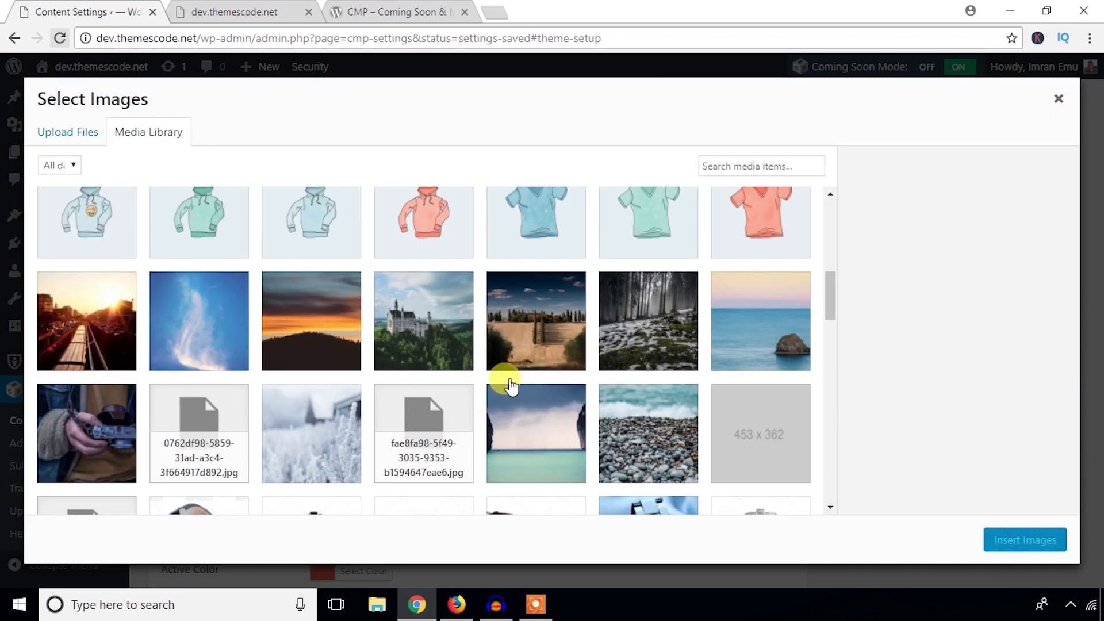
left_click(302, 332)
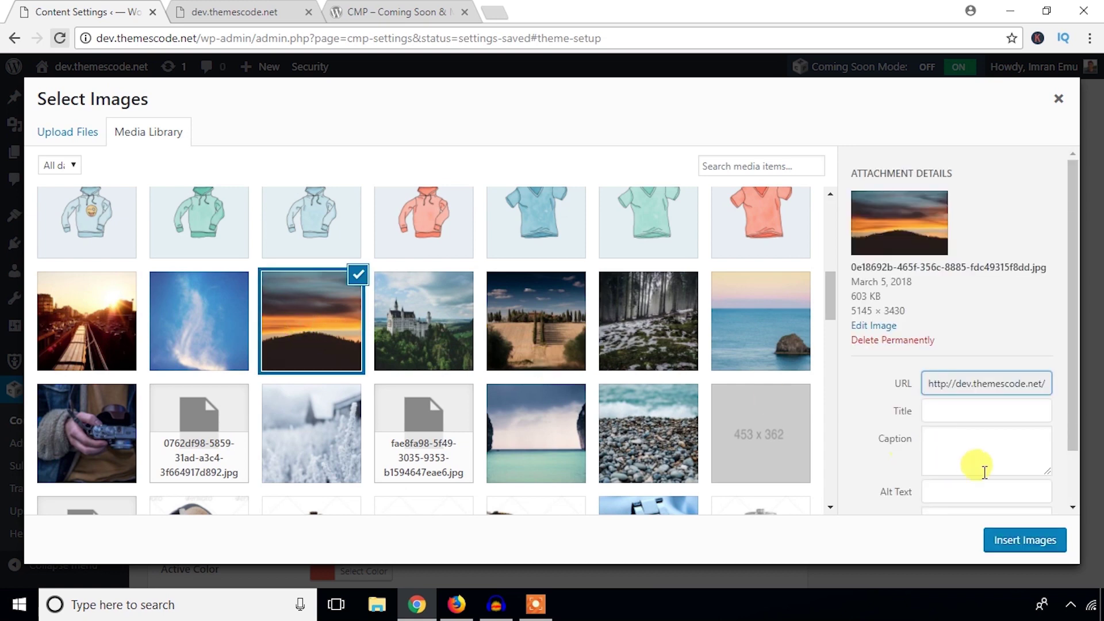
left_click(742, 342)
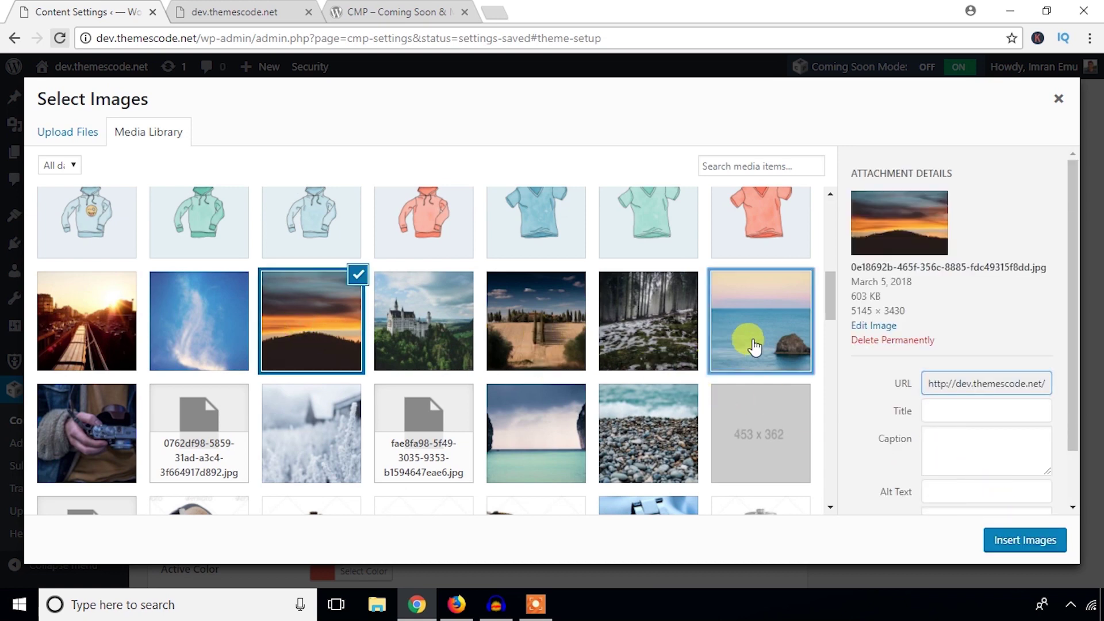
left_click(1013, 542)
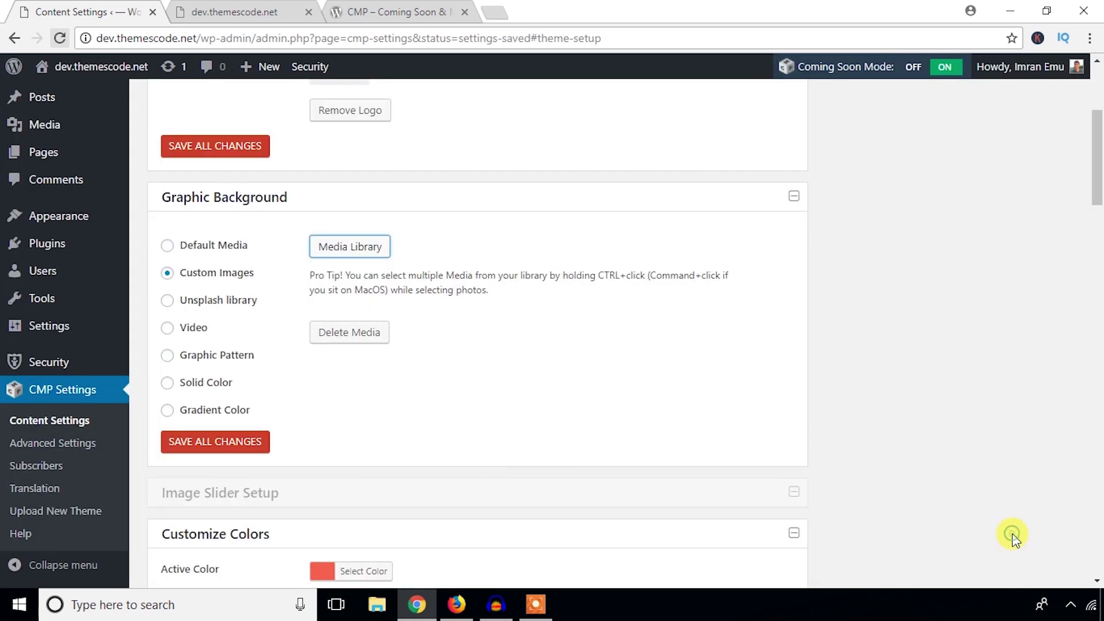
scroll(493, 357, "down", 5)
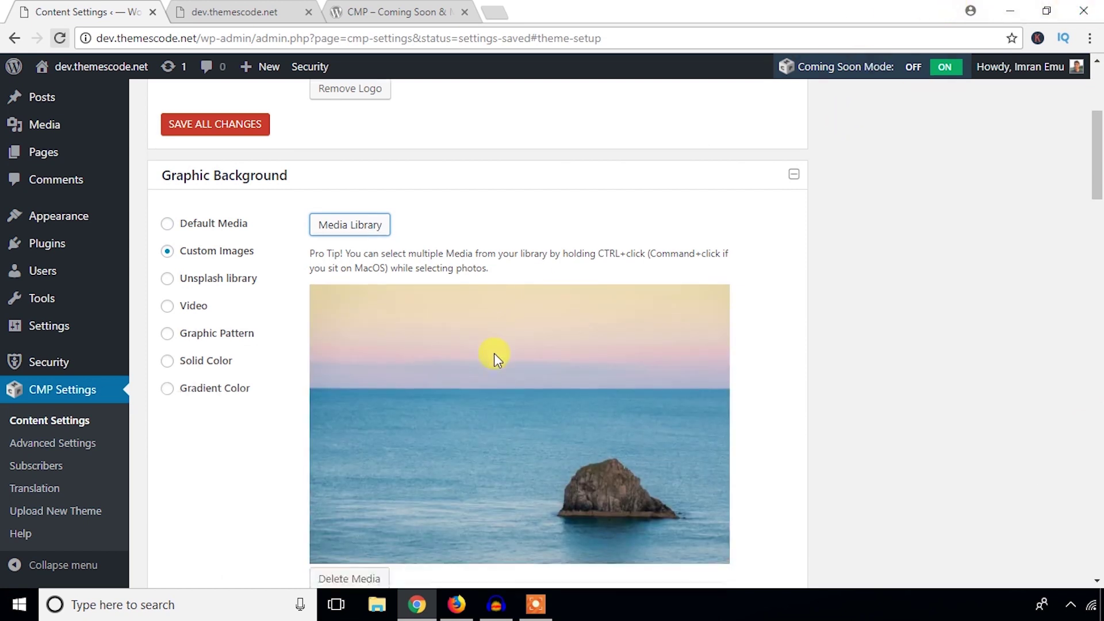
left_click(217, 236)
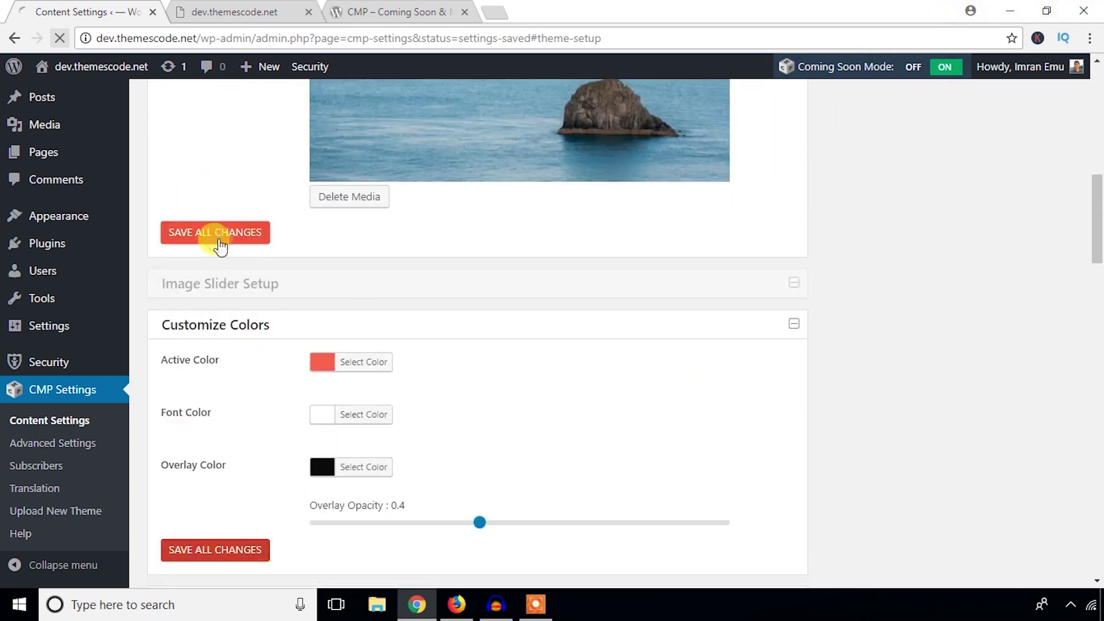
Reload the site in Firefox to check the custom background image, and return to Chrome.
left_click(456, 604)
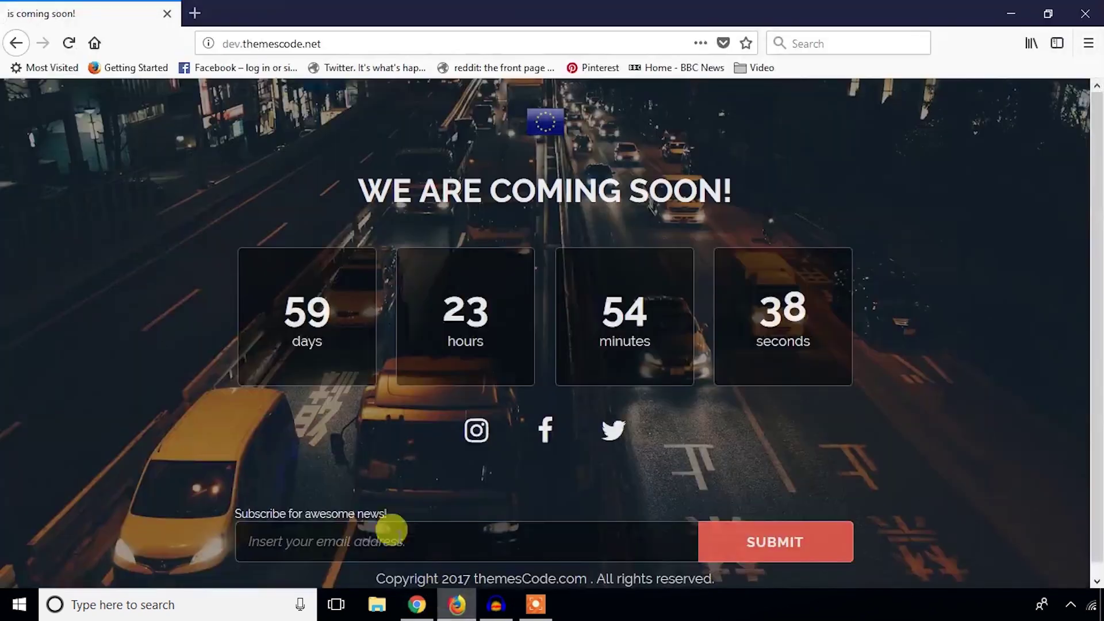
left_click(67, 45)
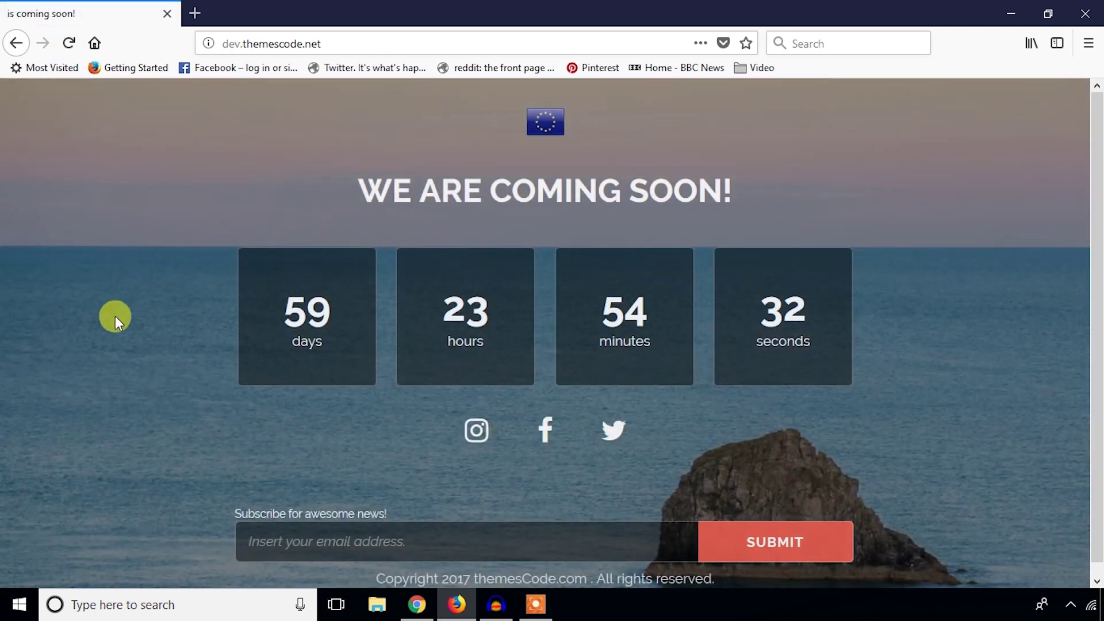
scroll(368, 434, "down", 1)
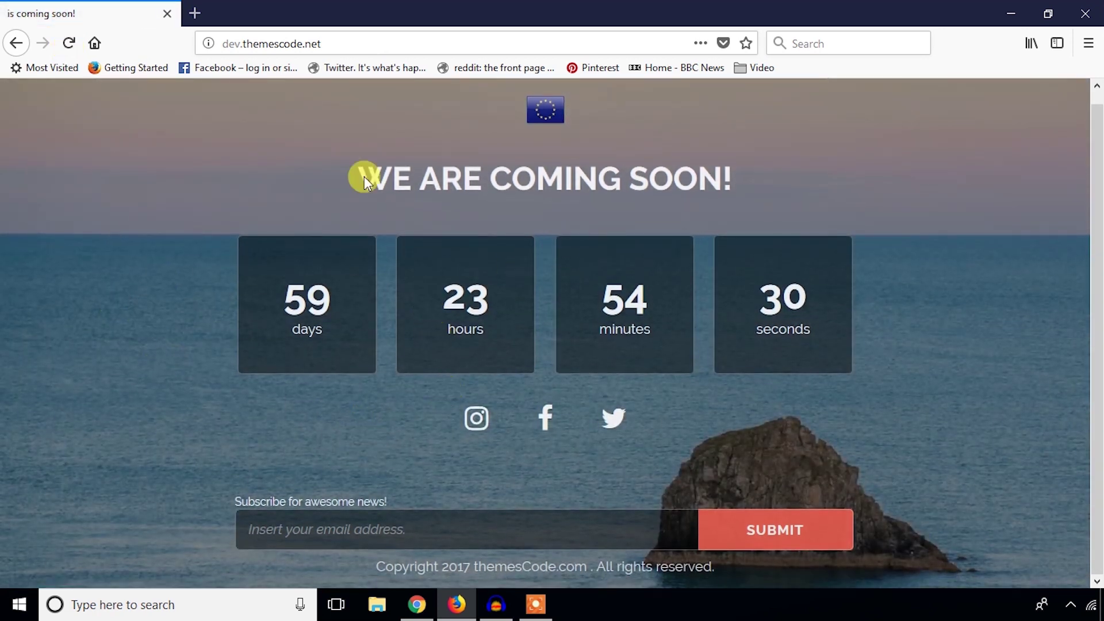
left_click(418, 603)
Set the active color to blue #1e73be and the overlay opacity to 0.6, and save all changes.
scroll(402, 420, "down", 7)
scroll(373, 398, "down", 5)
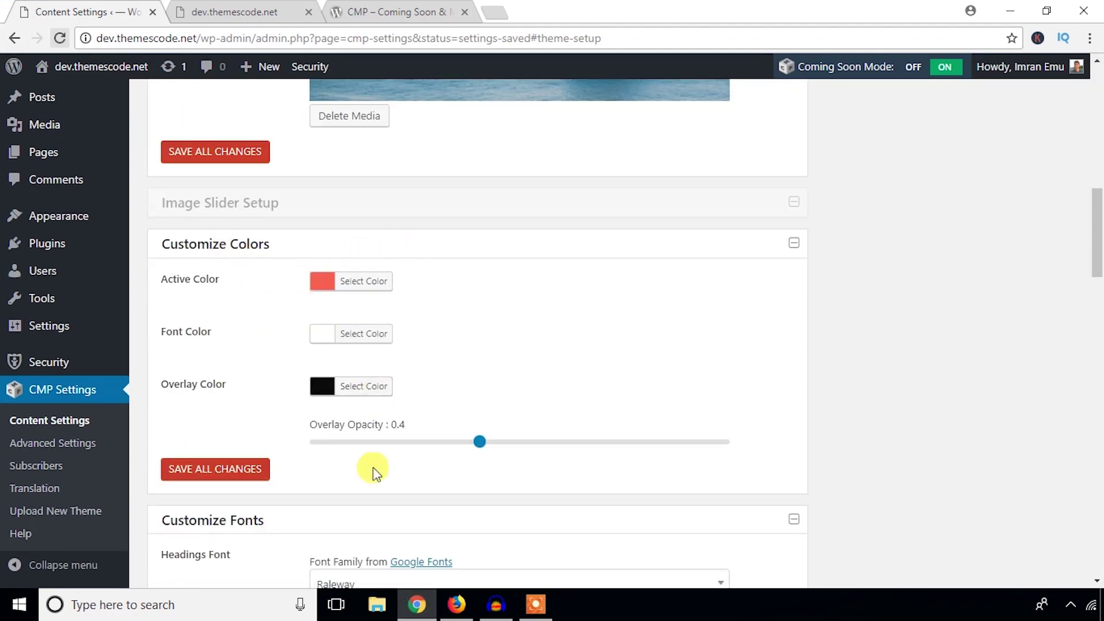
left_click(454, 605)
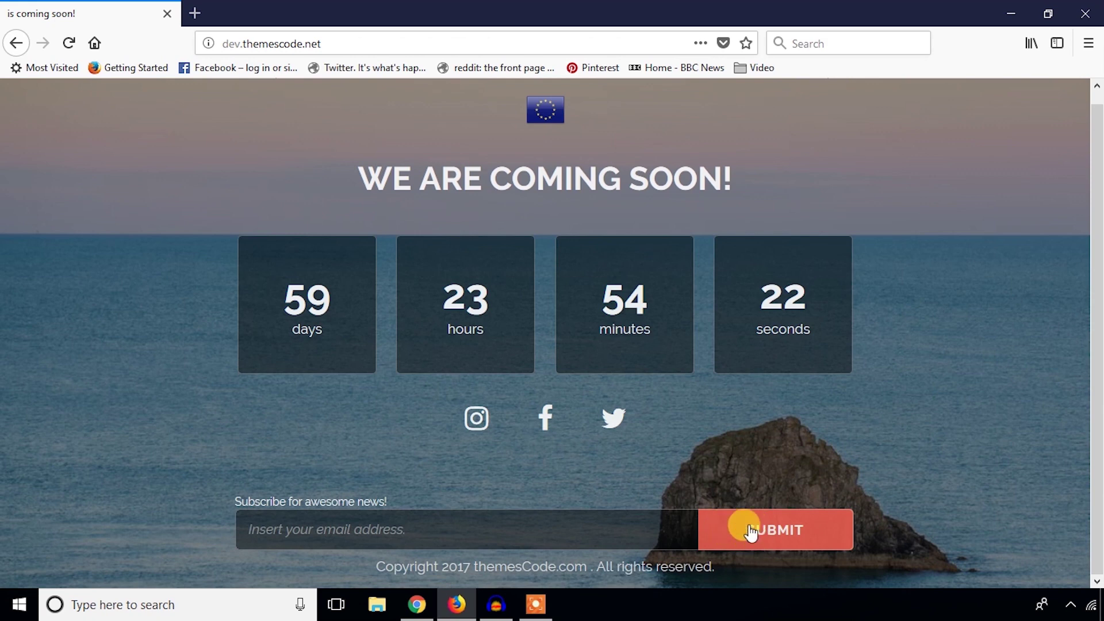
left_click(415, 604)
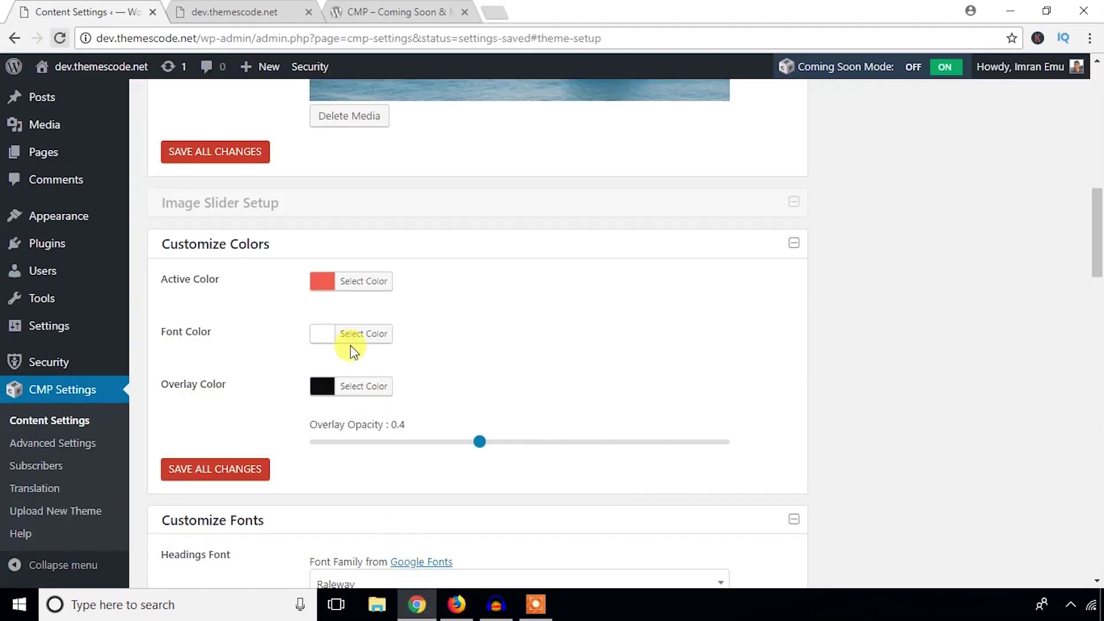
left_click(322, 282)
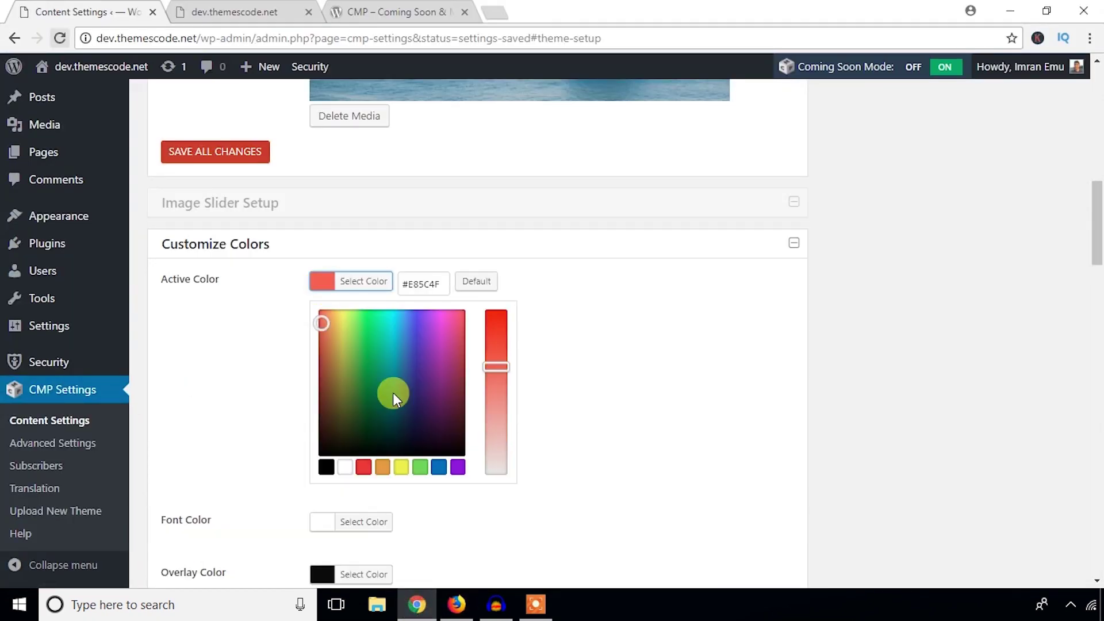
left_click(437, 469)
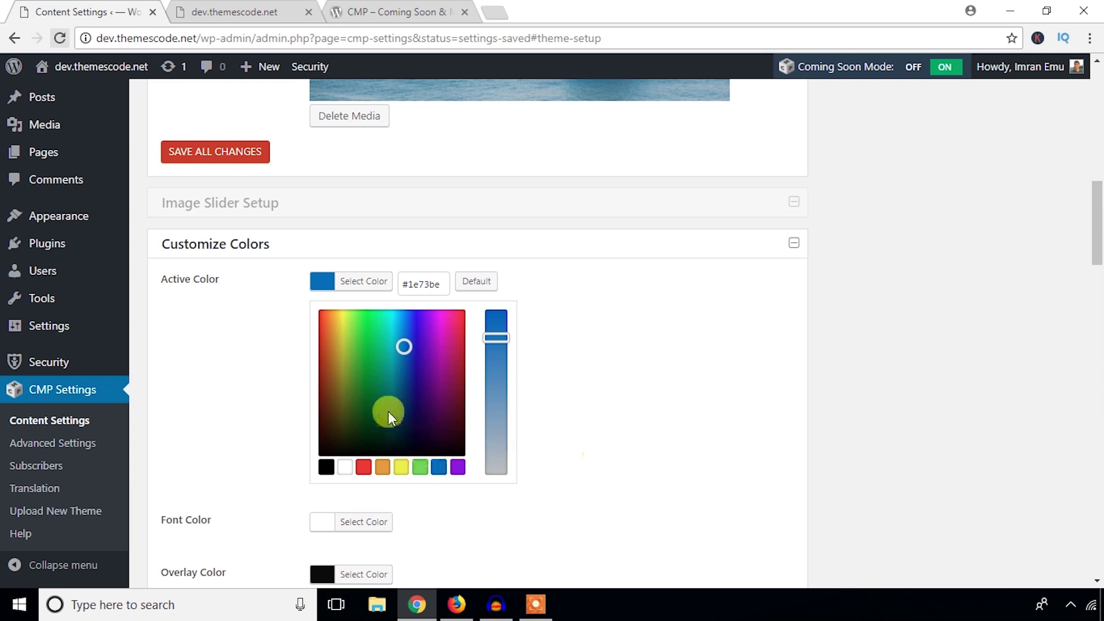
left_click(326, 289)
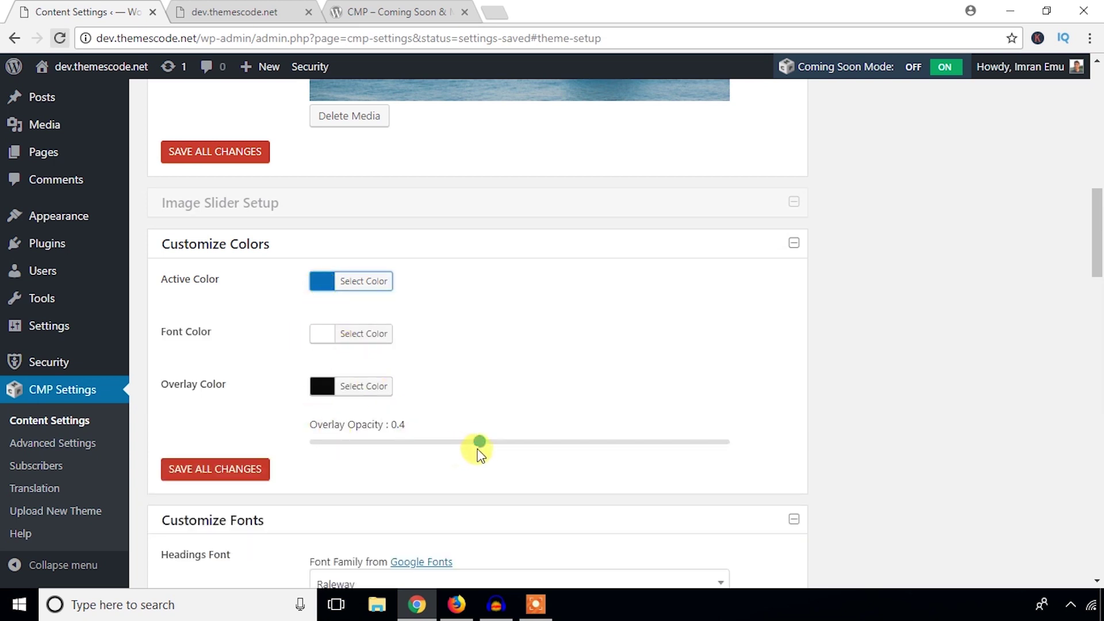
left_click(221, 469)
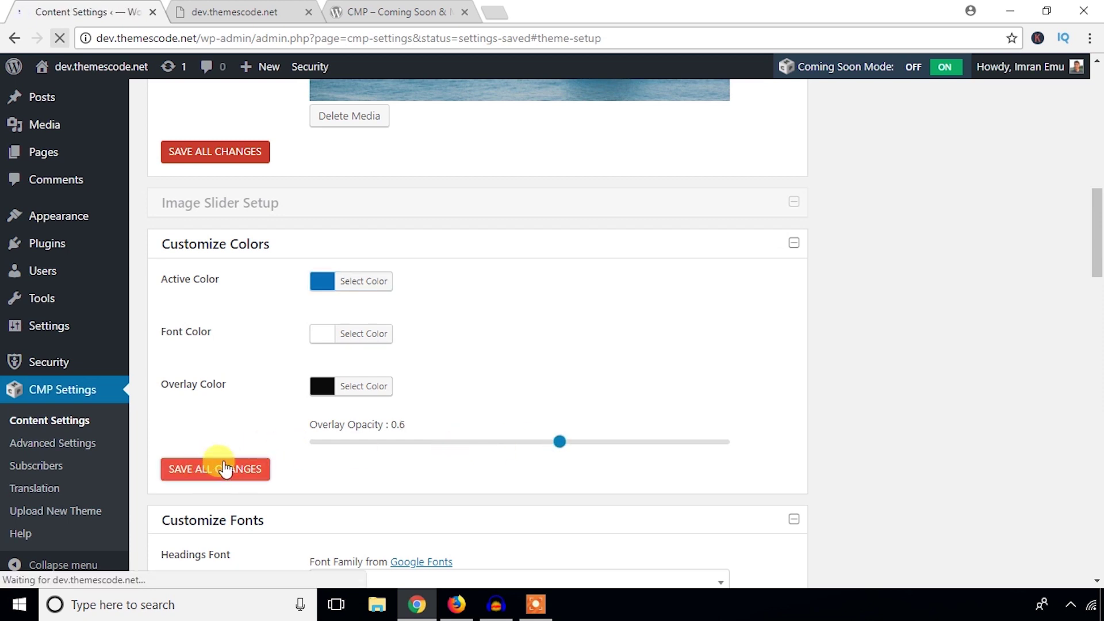
Review the Customize Fonts settings, reload the site in Firefox to check the active color and overlay, and return to Chrome.
scroll(255, 460, "down", 8)
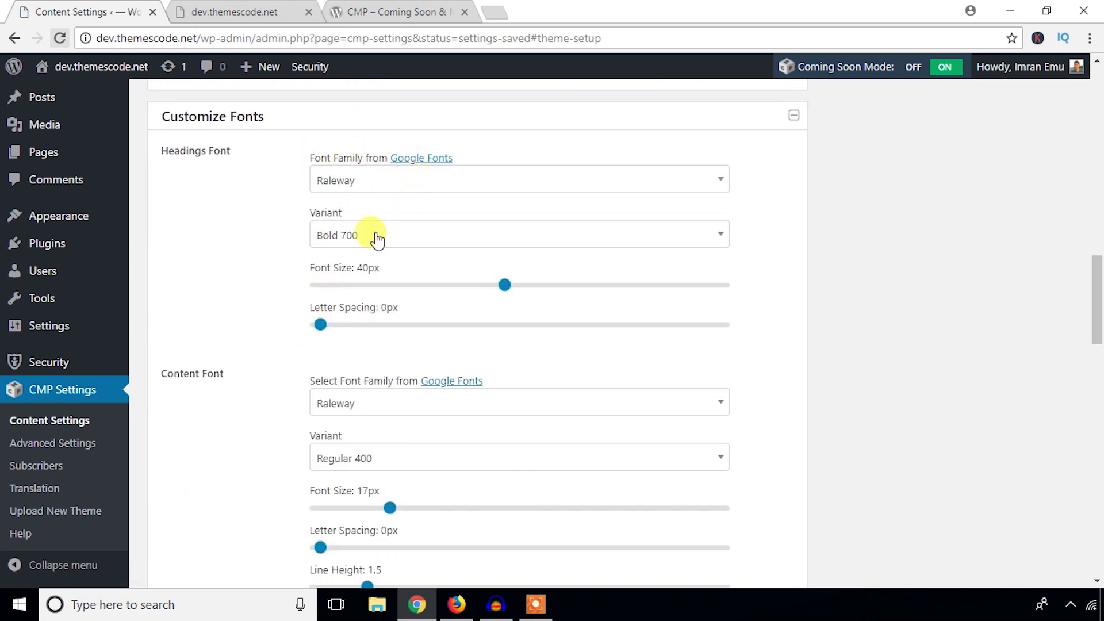
scroll(357, 397, "down", 10)
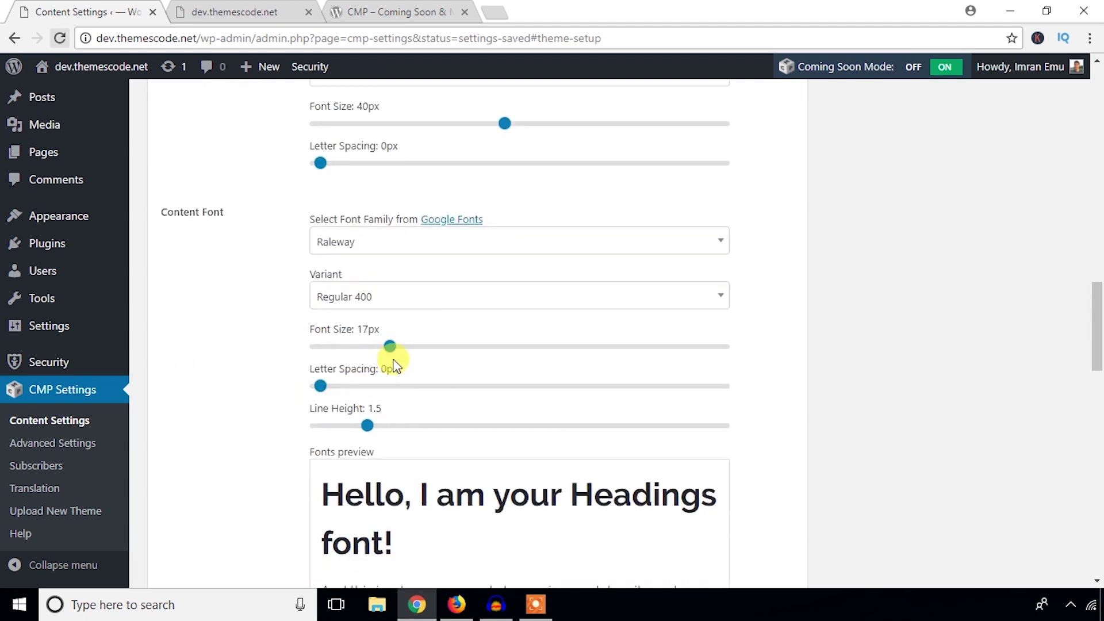
scroll(339, 414, "down", 4)
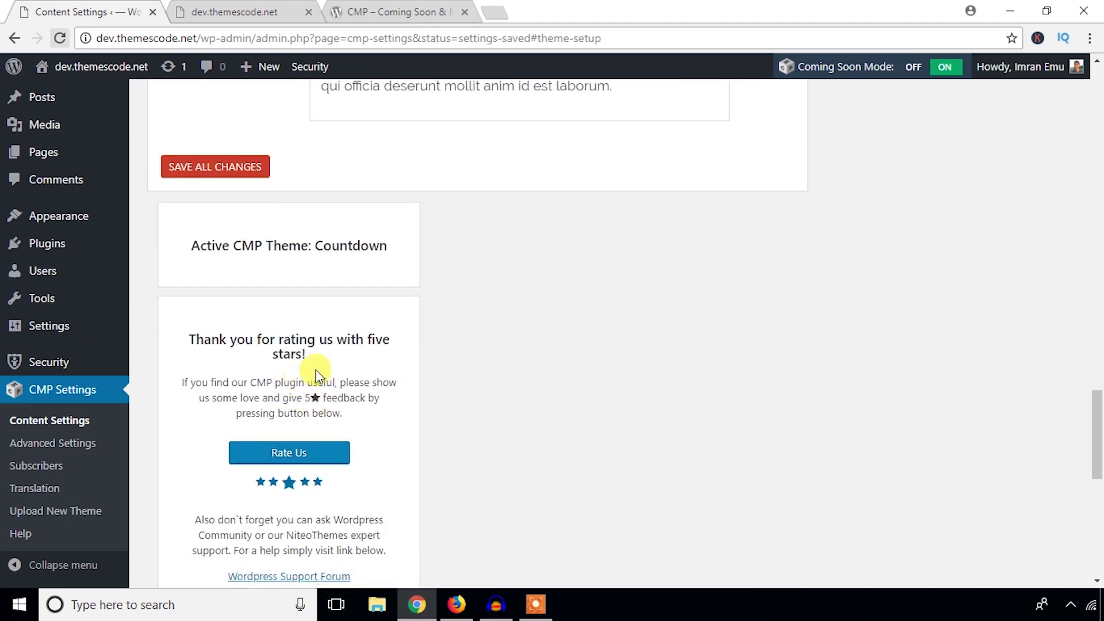
scroll(316, 371, "up", 9)
scroll(315, 373, "up", 2)
left_click(457, 604)
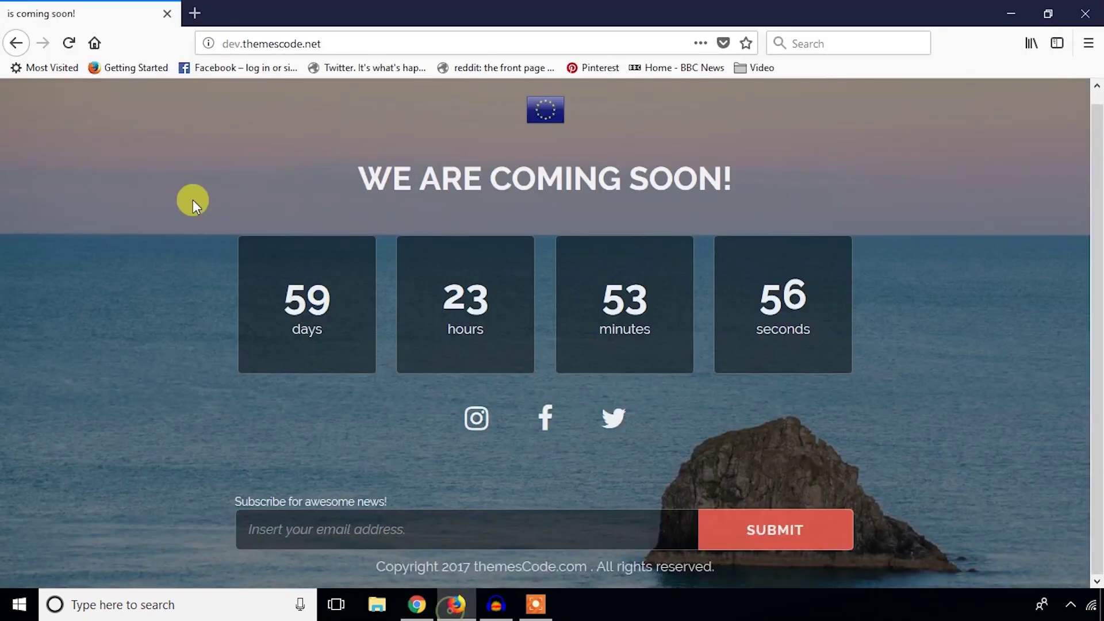
left_click(72, 40)
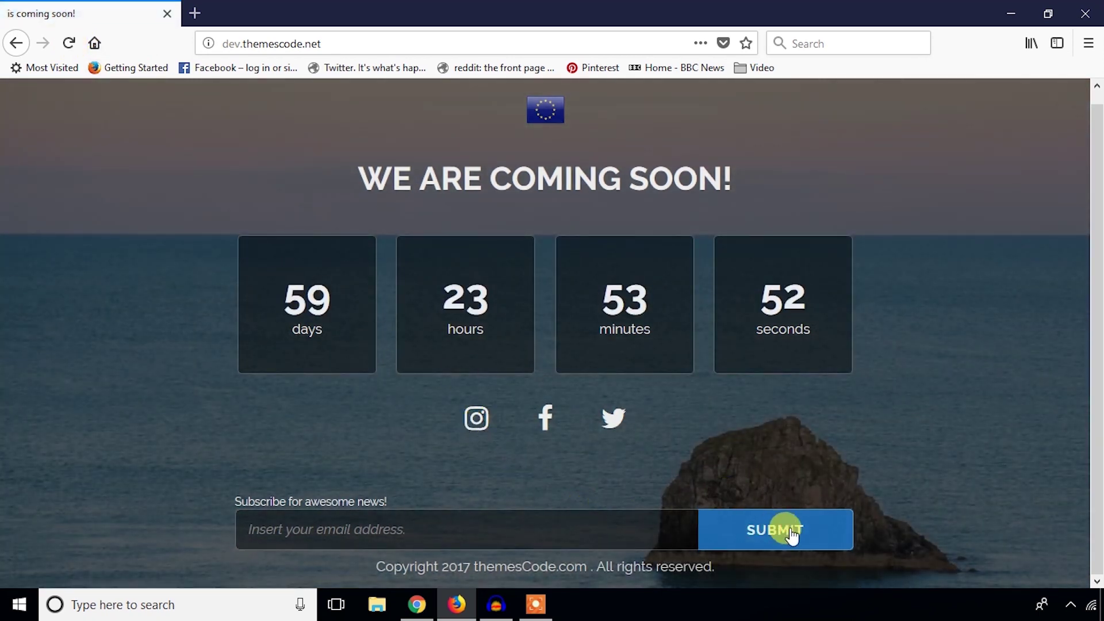
left_click(417, 604)
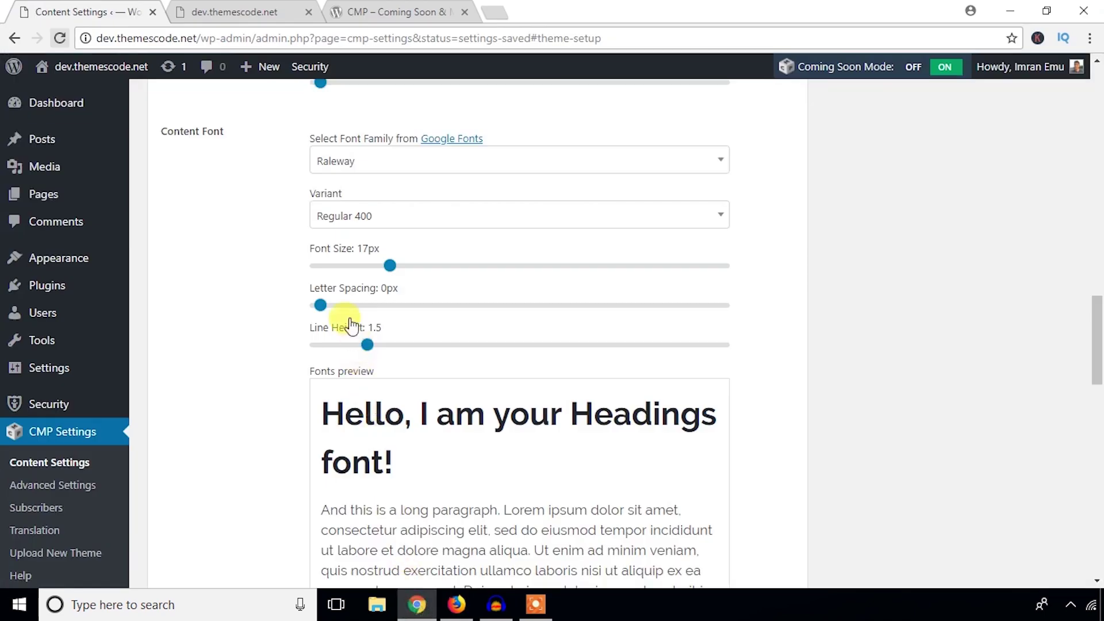
Set the graphic background to Video and start entering its YouTube URL.
scroll(352, 326, "up", 15)
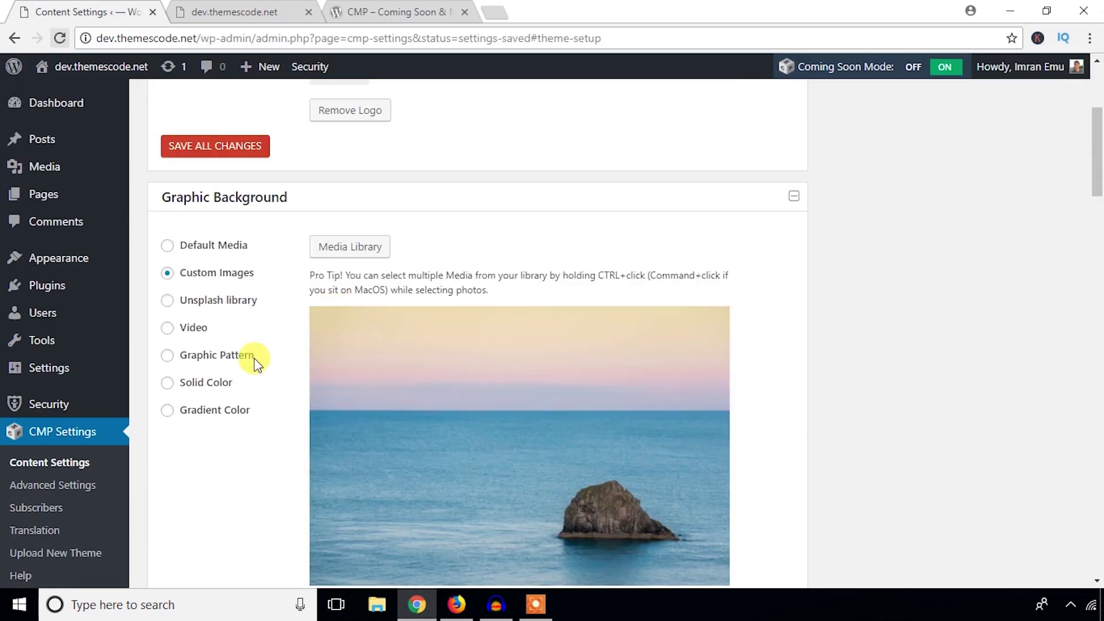
left_click(189, 333)
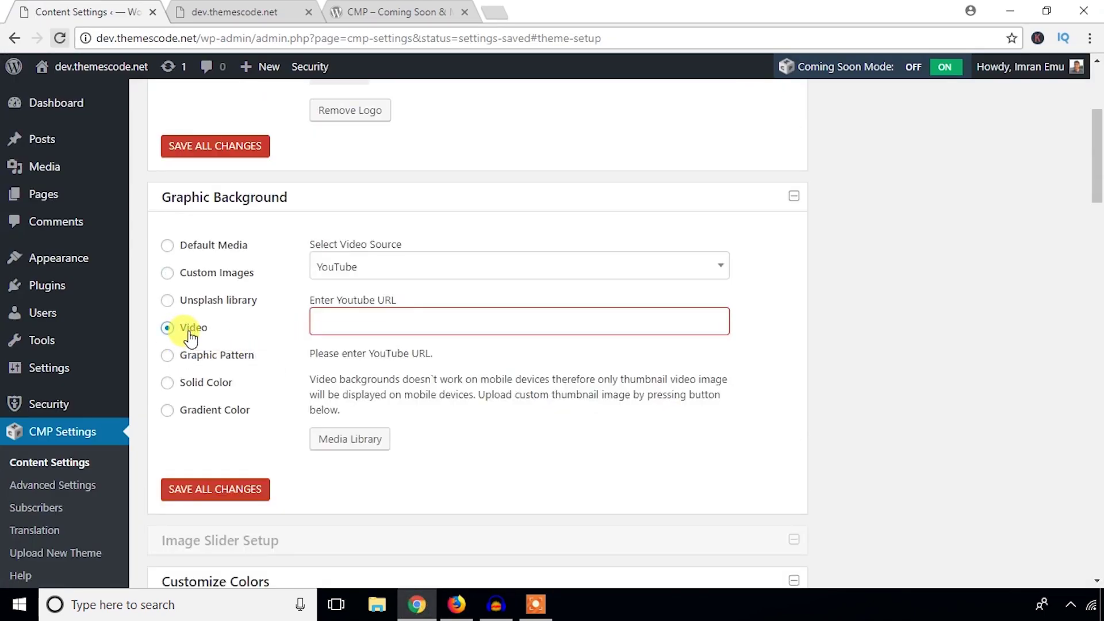
left_click(372, 327)
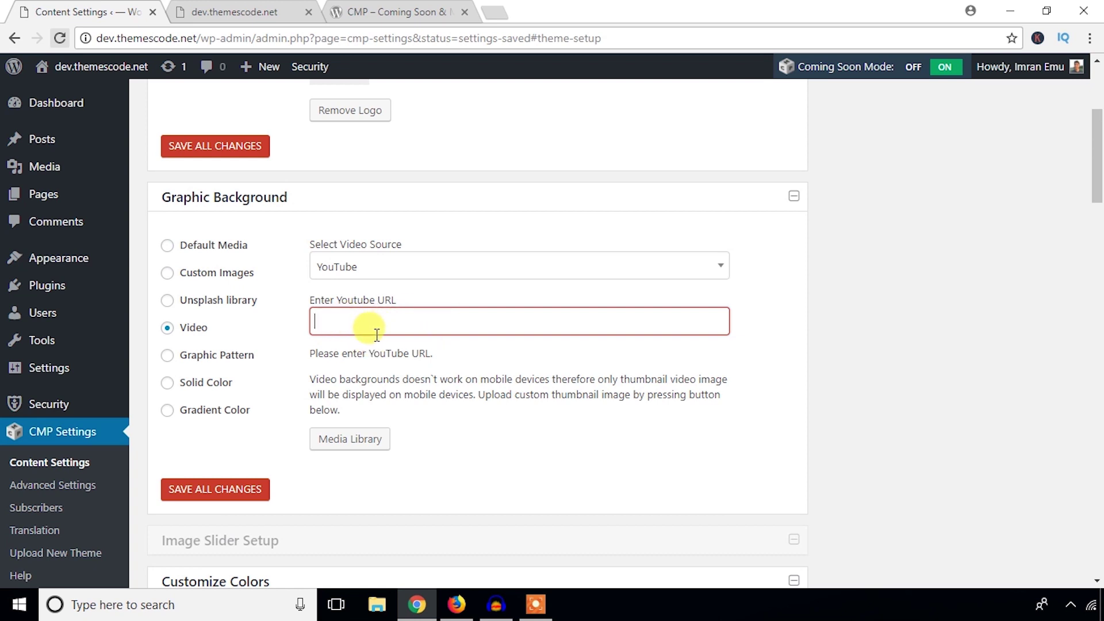
Open YouTube in a new Firefox tab, search for "nature 4k" and browse the results.
left_click(456, 604)
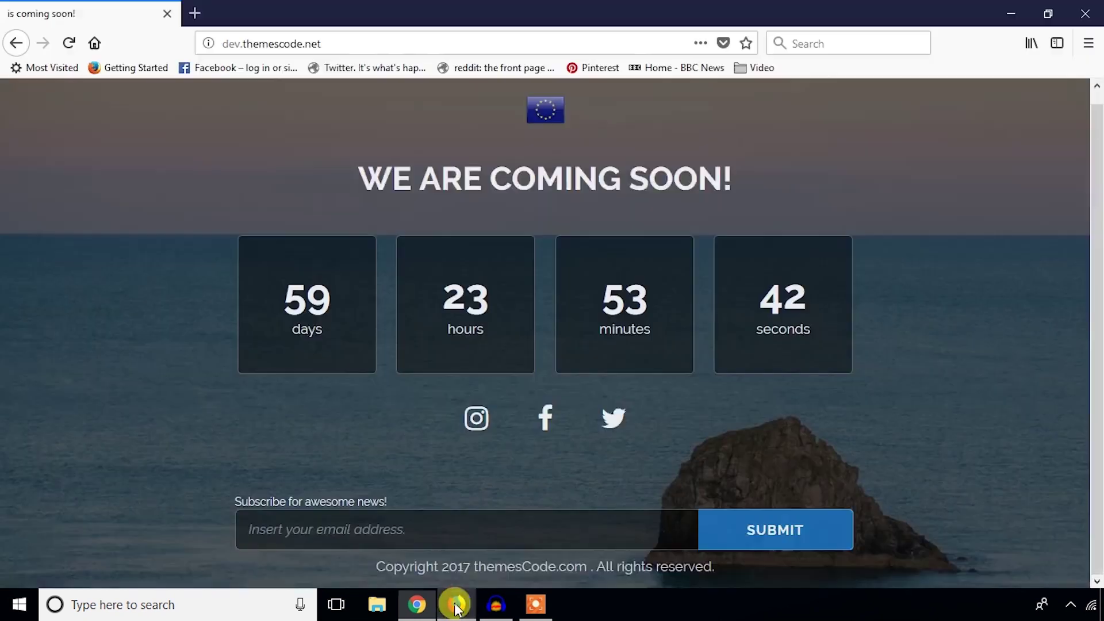
left_click(417, 604)
left_click(456, 604)
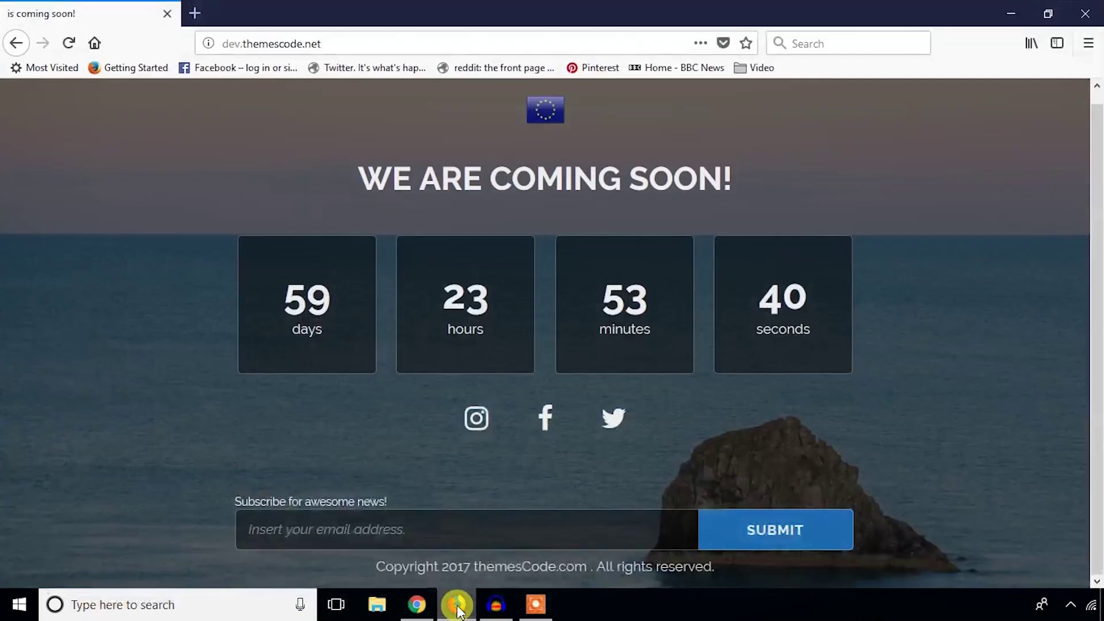
left_click(199, 10)
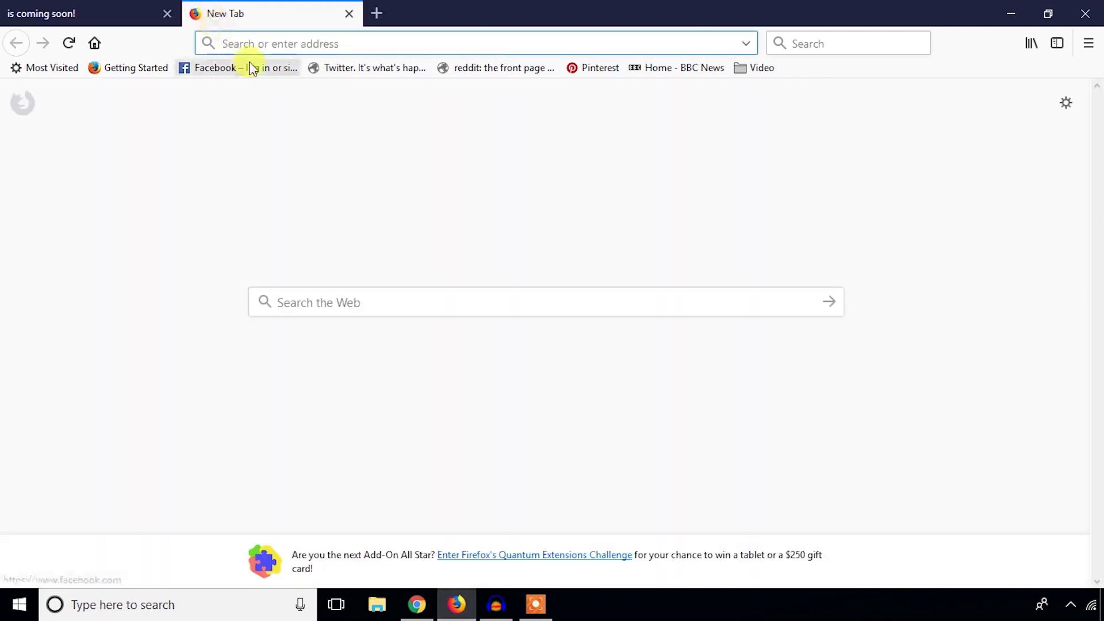
type("youtube.com/")
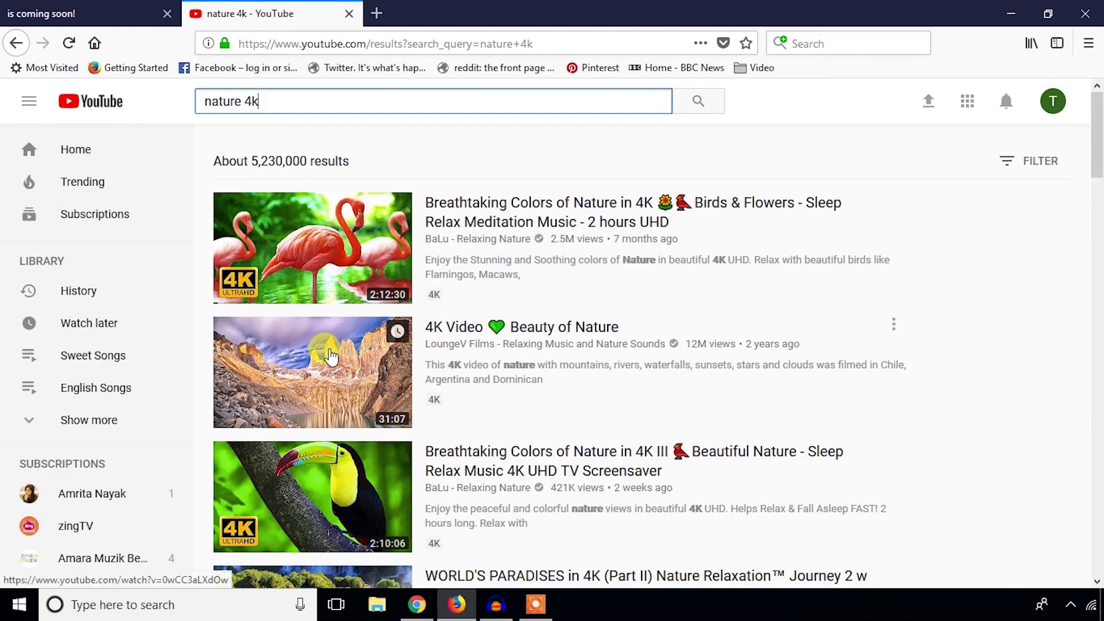
scroll(332, 356, "down", 15)
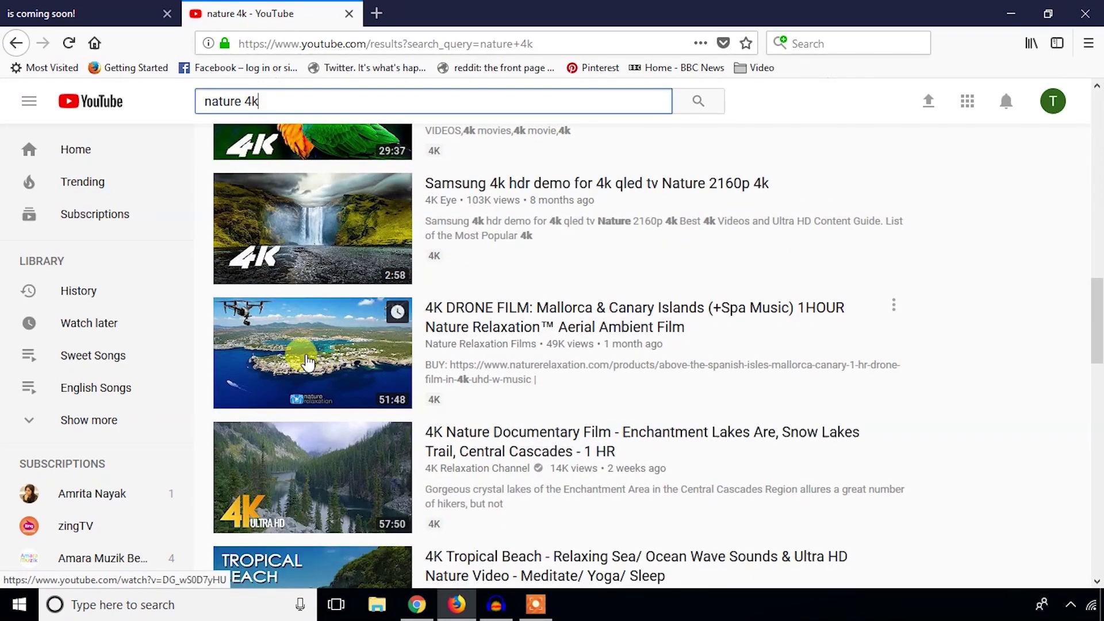
scroll(322, 371, "up", 12)
scroll(309, 362, "up", 5)
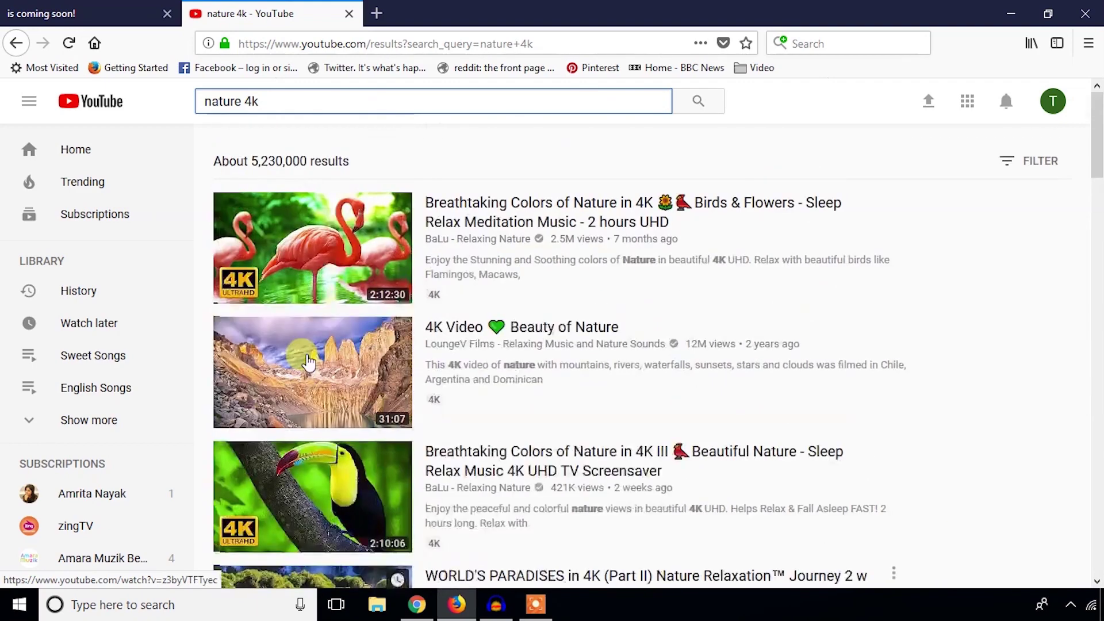
Copy the link of the "4K Video Beauty of Nature" search result.
right_click(312, 373)
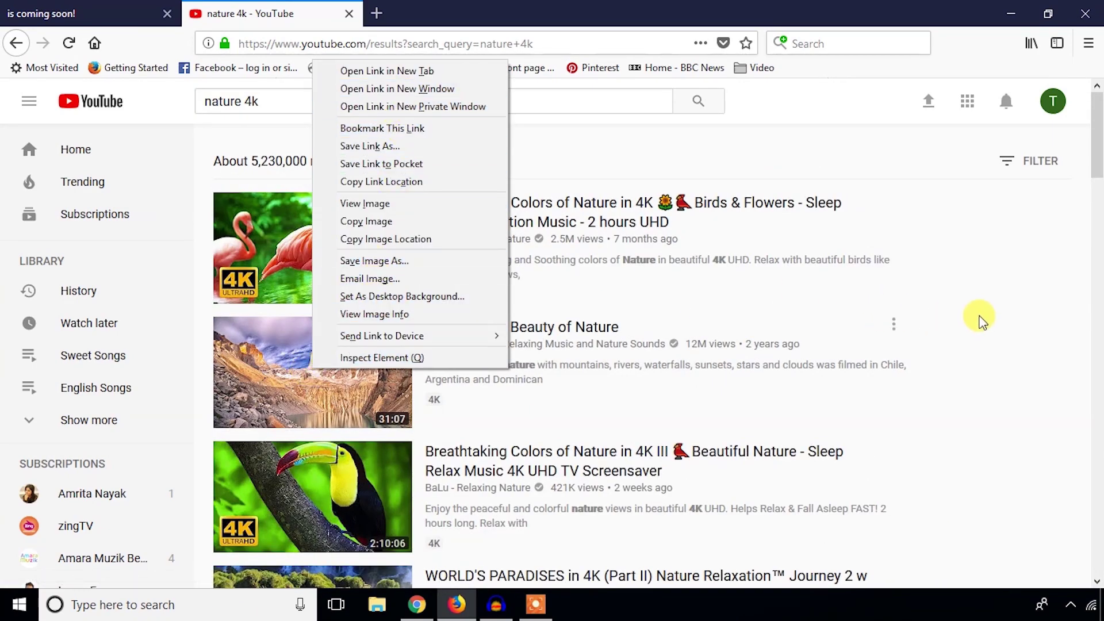
left_click(918, 141)
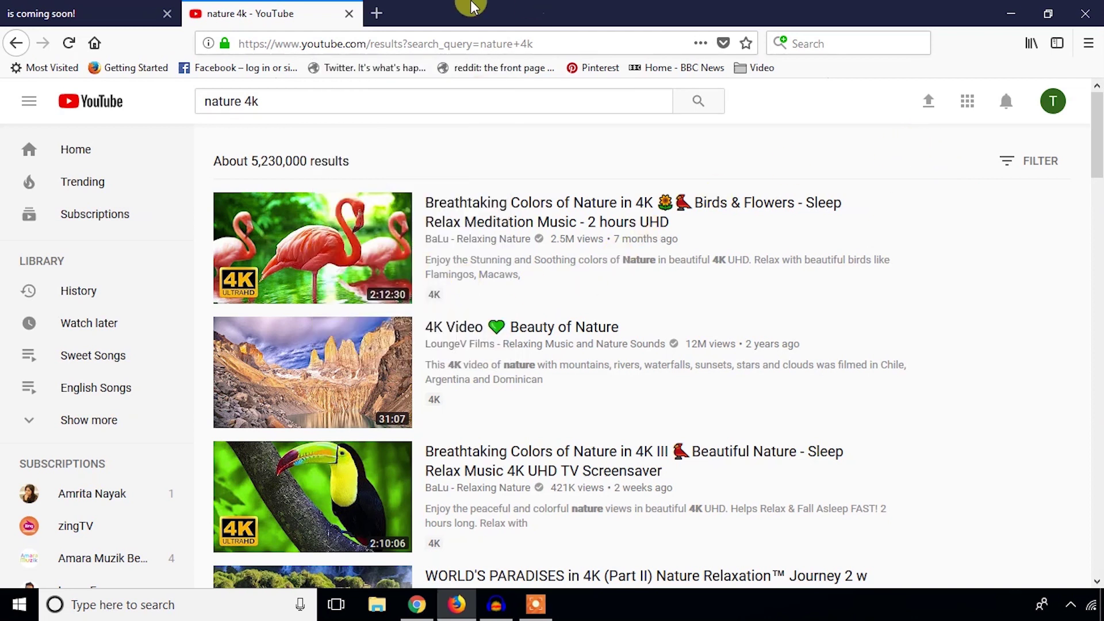
right_click(316, 388)
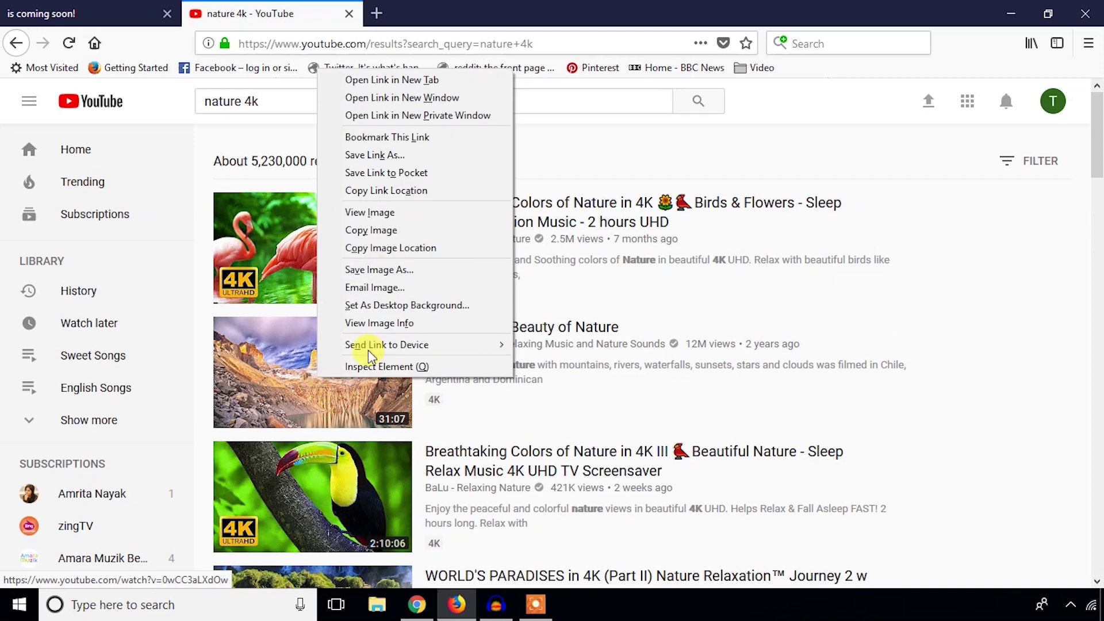
left_click(397, 191)
left_click(420, 603)
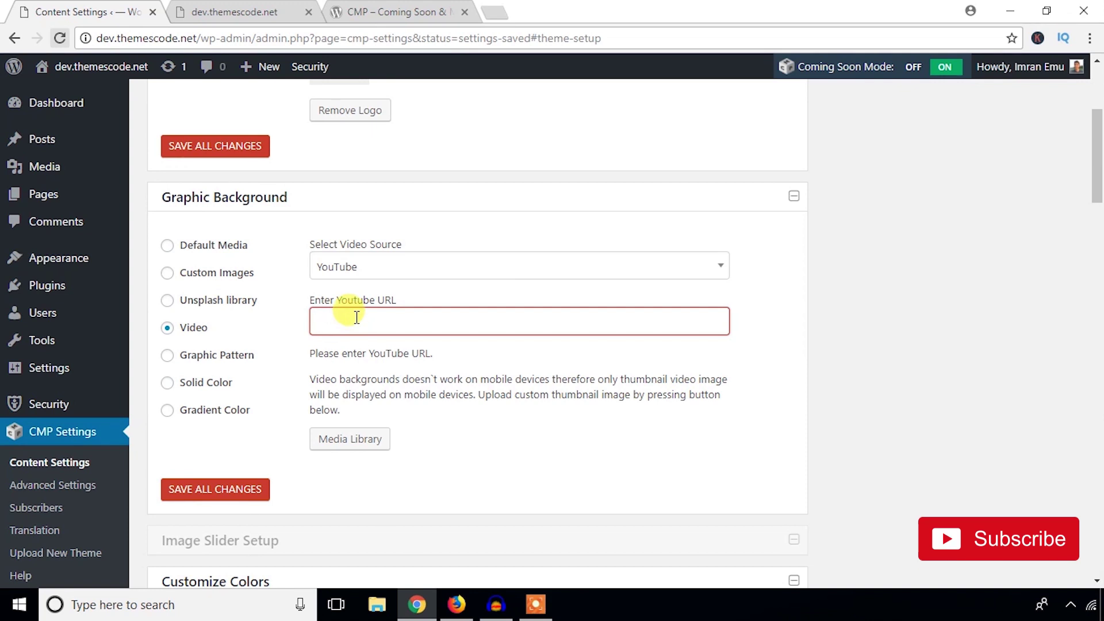
key("ctrl+v")
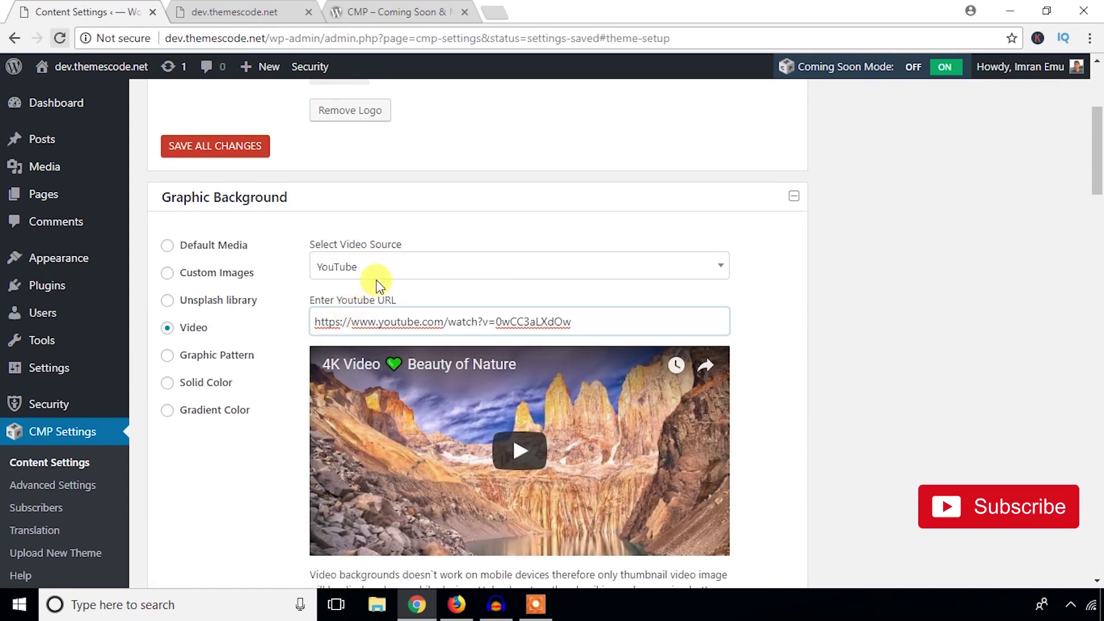
left_click(386, 265)
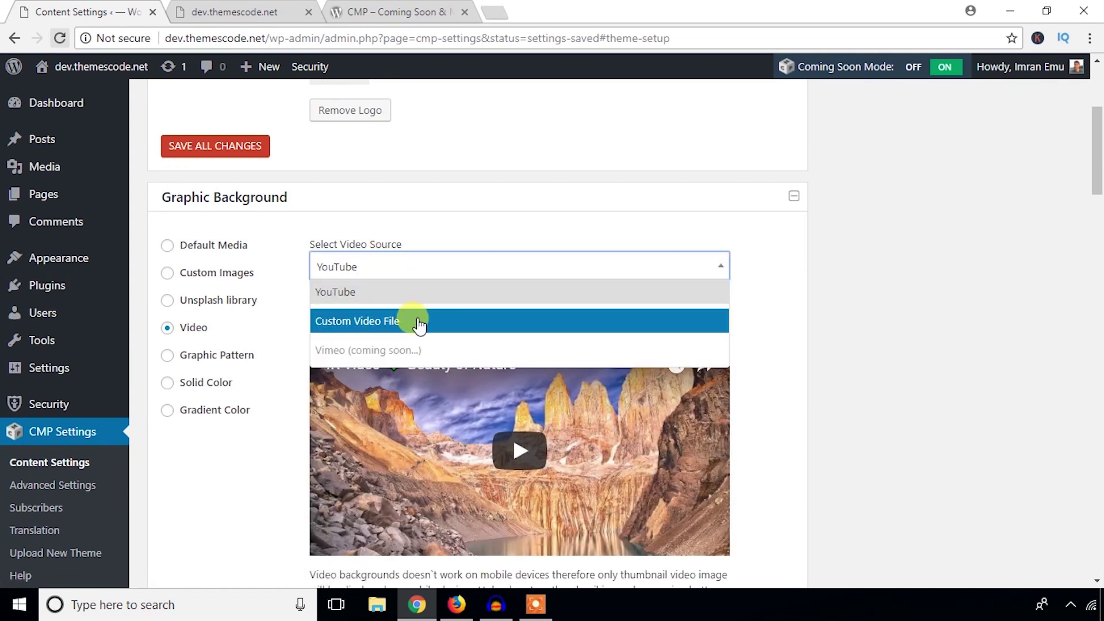
left_click(877, 316)
scroll(512, 390, "down", 4)
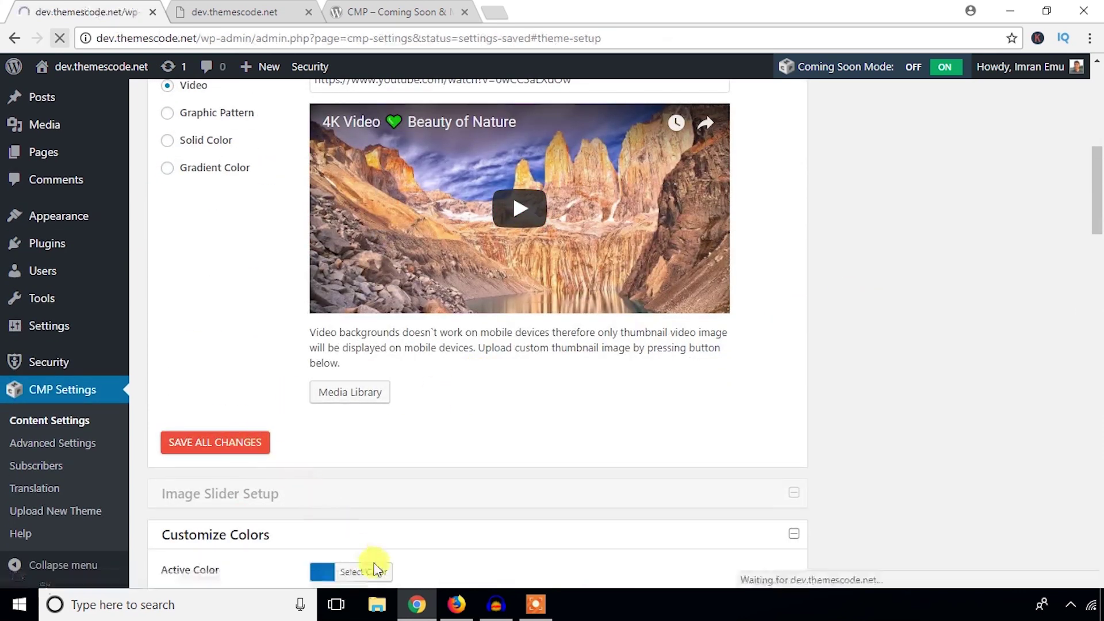
Reload the coming soon page in Firefox to check the video background, and return to Chrome.
left_click(456, 604)
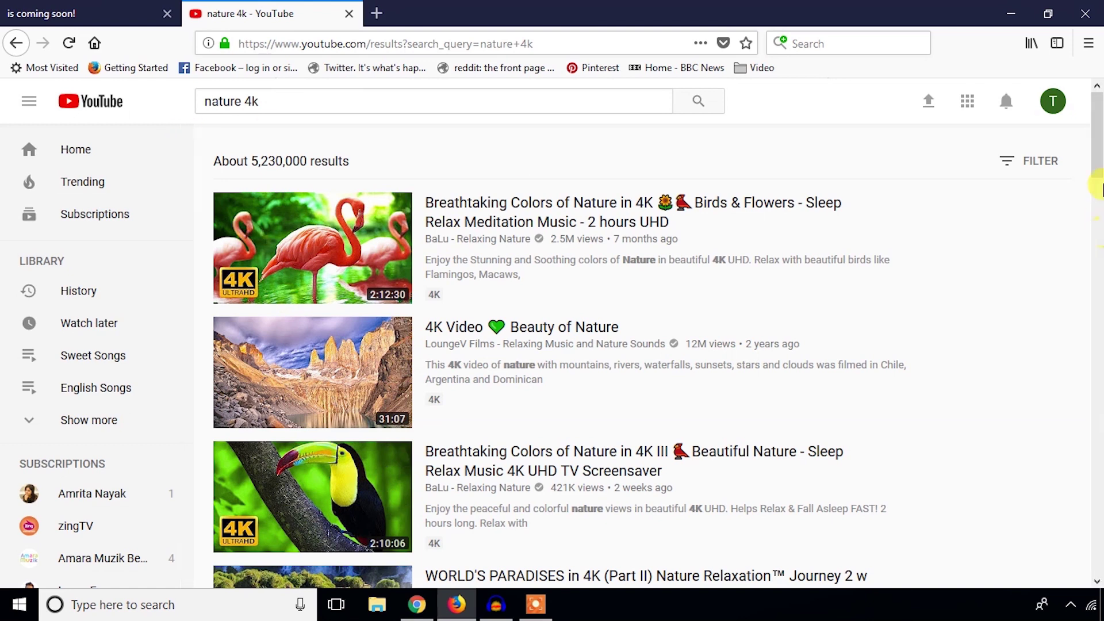
left_click(63, 14)
left_click(69, 45)
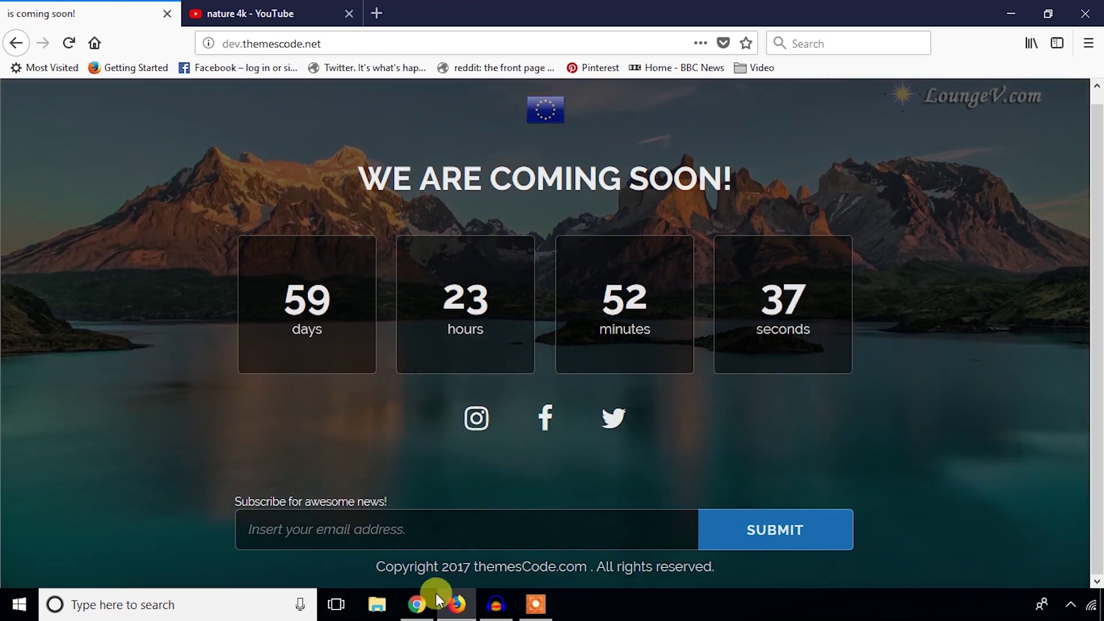
left_click(417, 604)
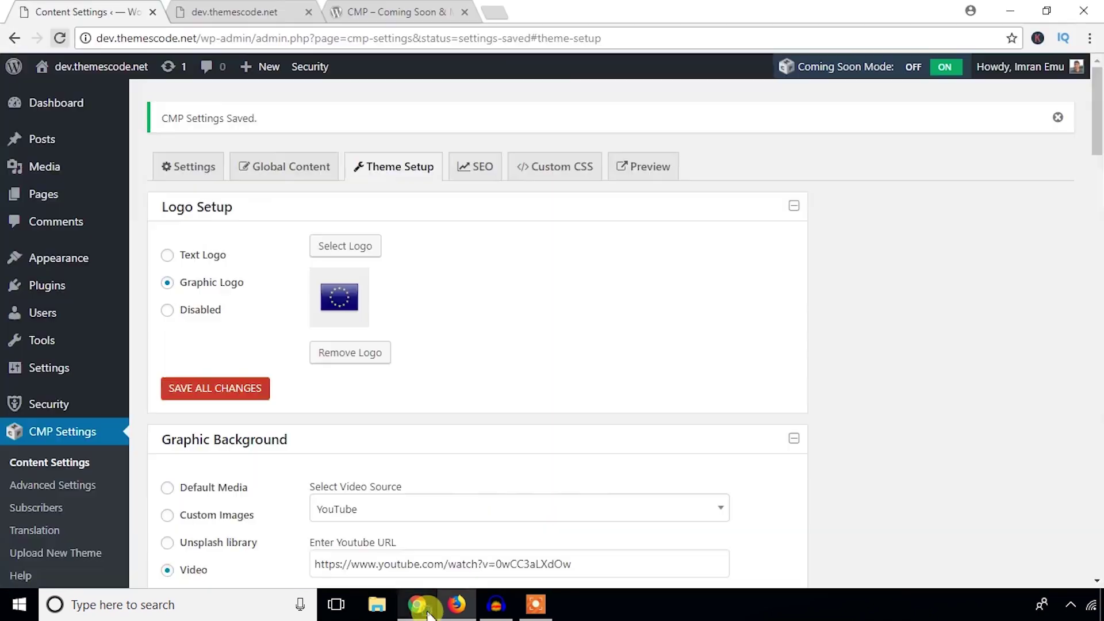
In the CMP SEO settings, change the header title to "themescode is coming soon!".
left_click(481, 172)
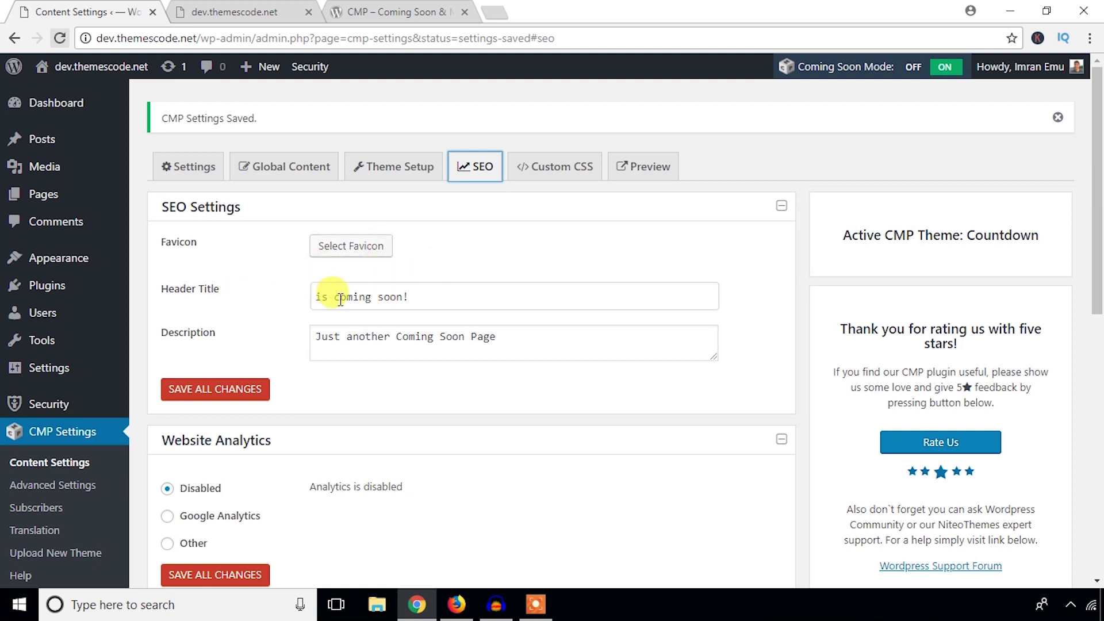
left_click(320, 298)
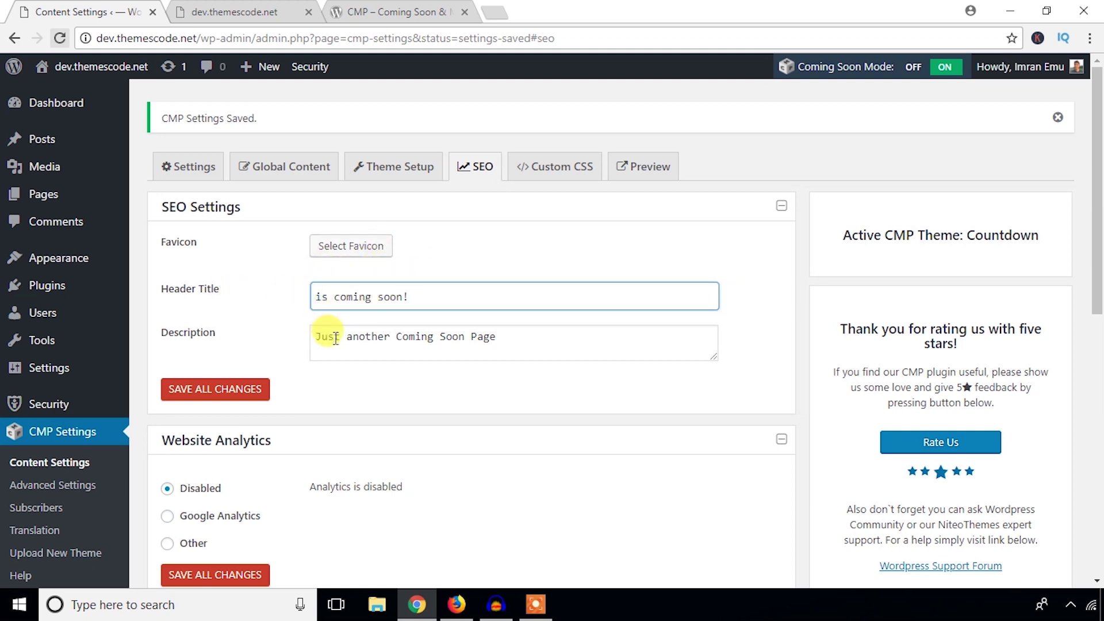
type("themescode")
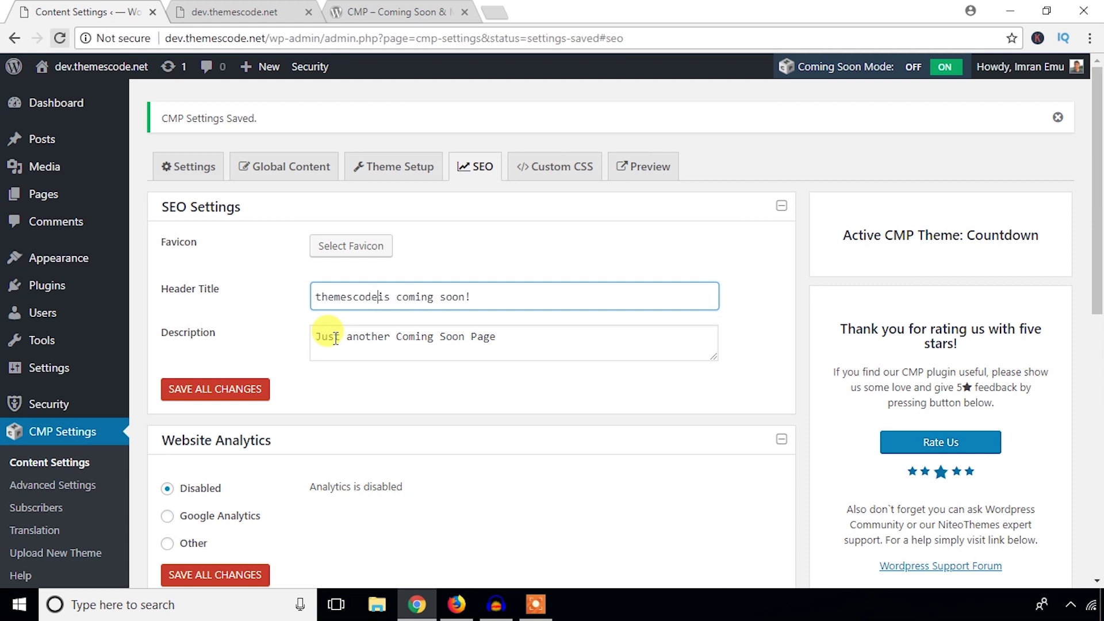
left_click(335, 339)
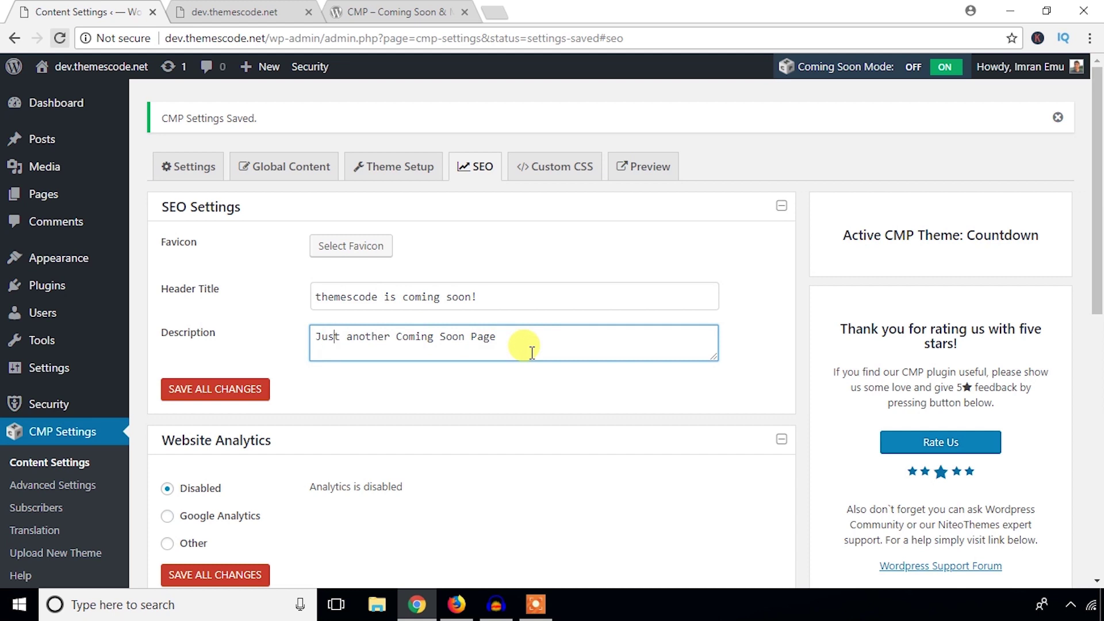
Insert the United States flag image from the media library as the favicon.
left_click(352, 248)
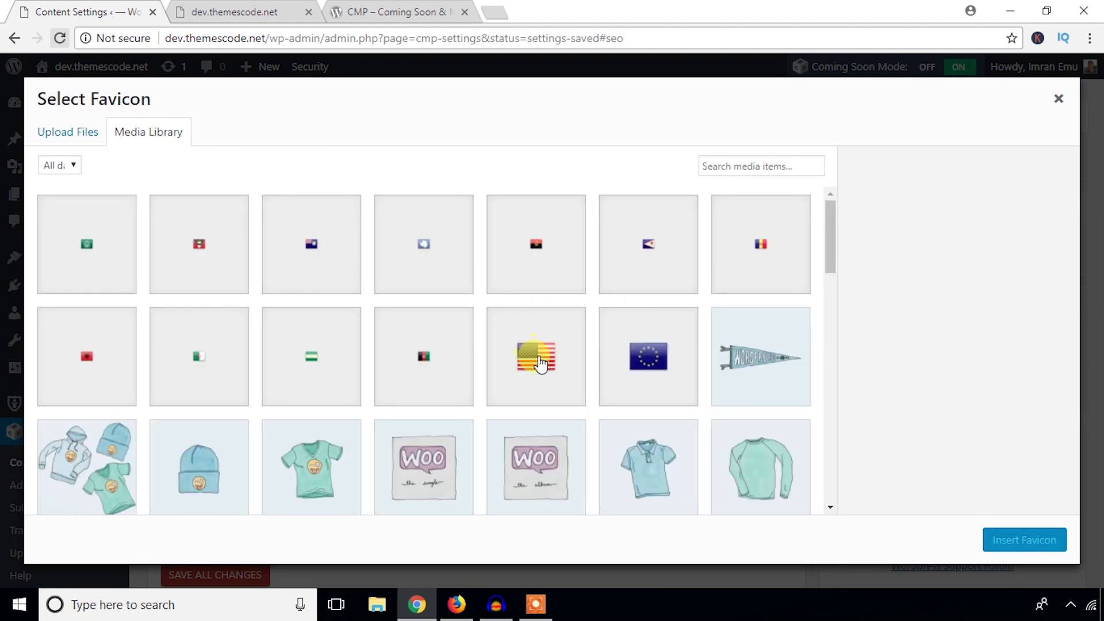
left_click(551, 363)
left_click(1011, 541)
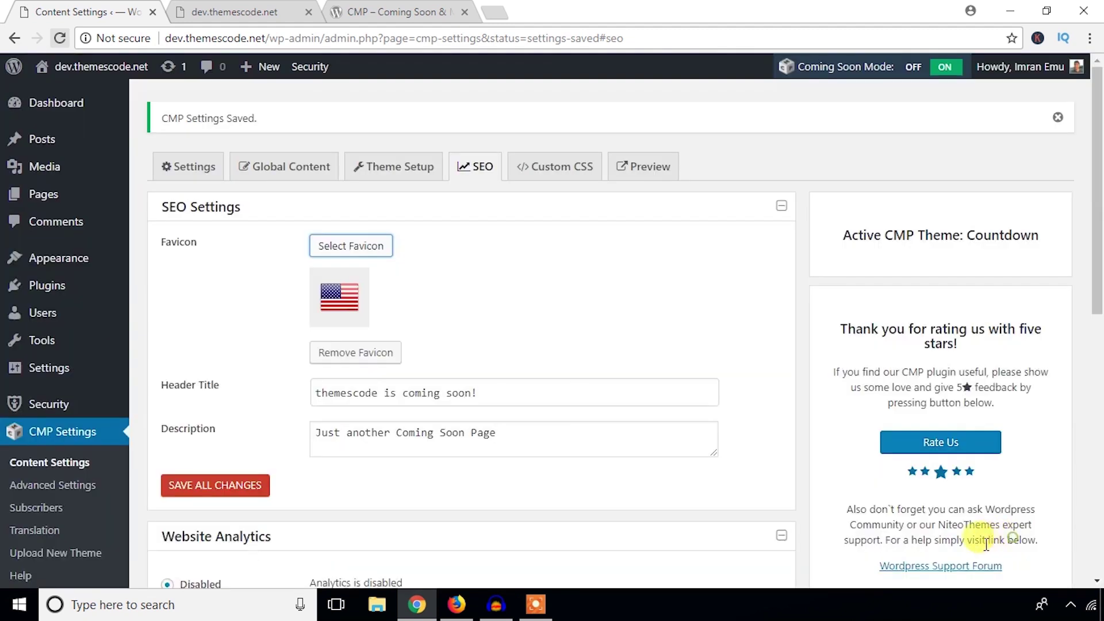
Set Website Analytics to Google Analytics with the tracking ID left empty, and save all changes.
scroll(236, 440, "down", 3)
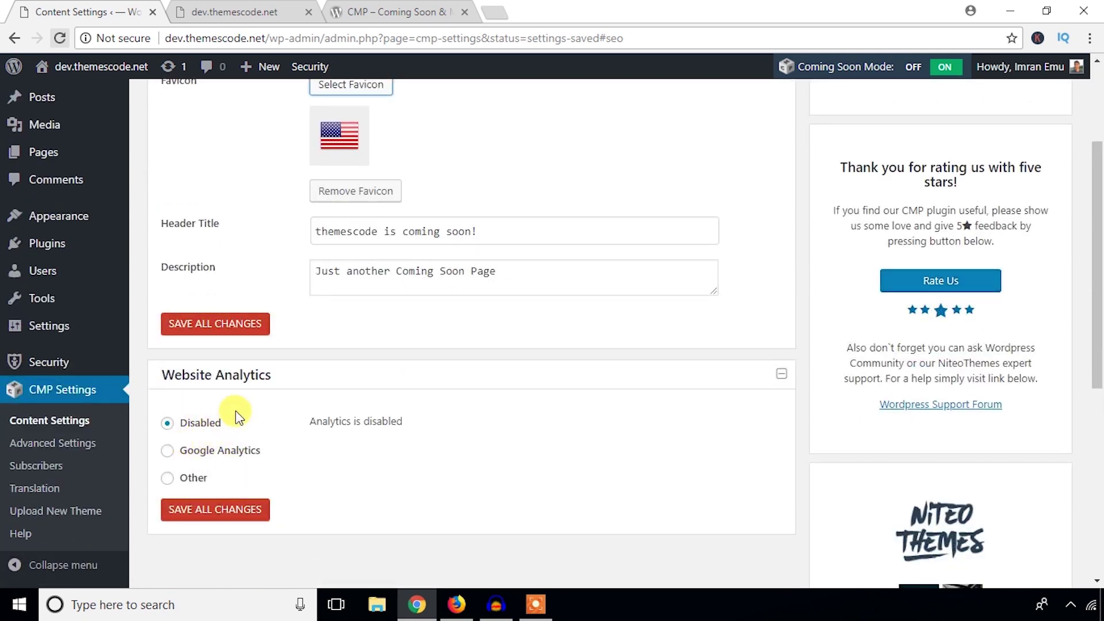
left_click(166, 452)
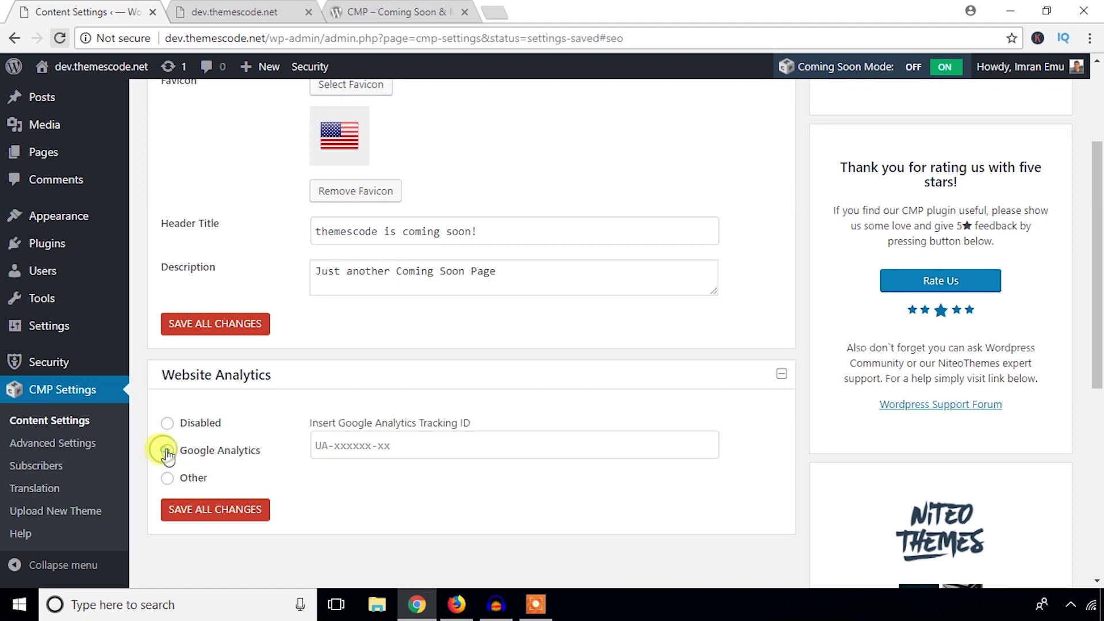
left_click(321, 446)
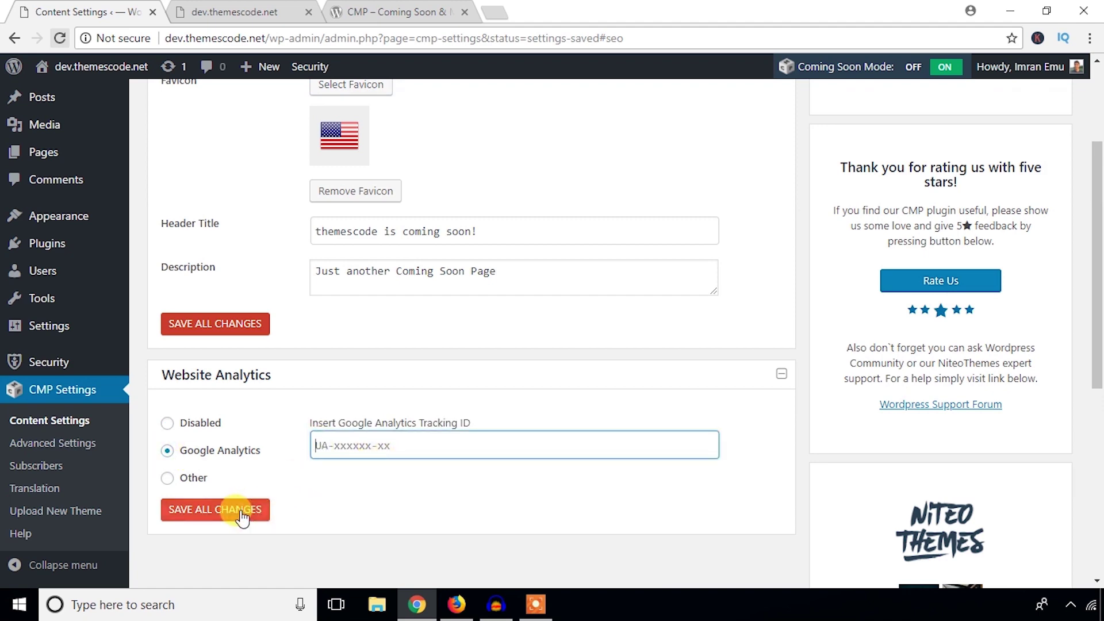
left_click(241, 511)
scroll(247, 443, "down", 5)
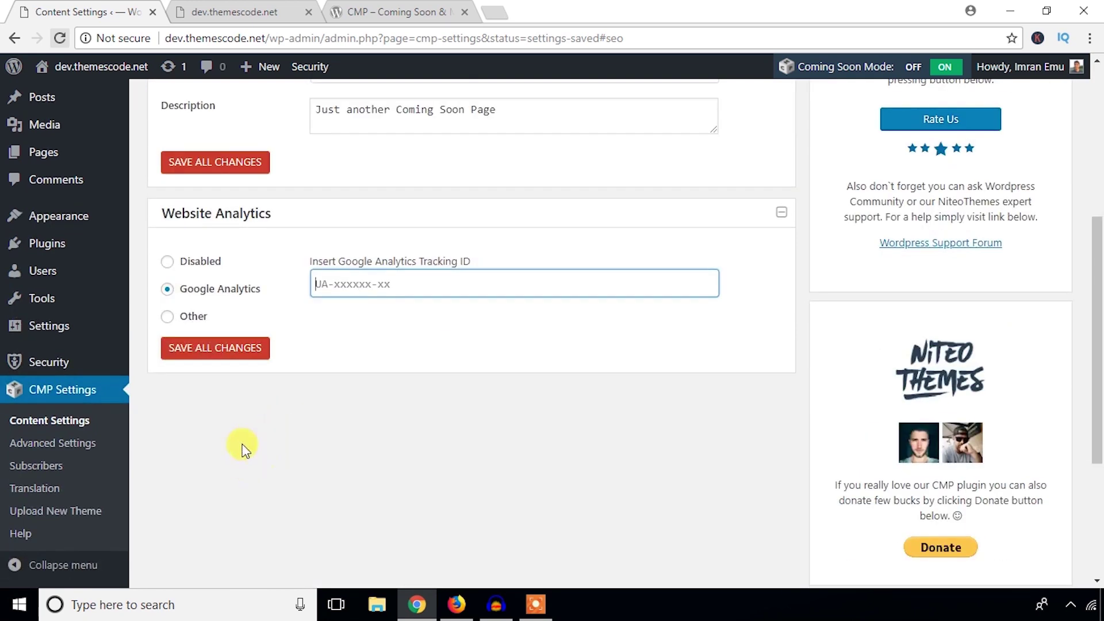
left_click(213, 355)
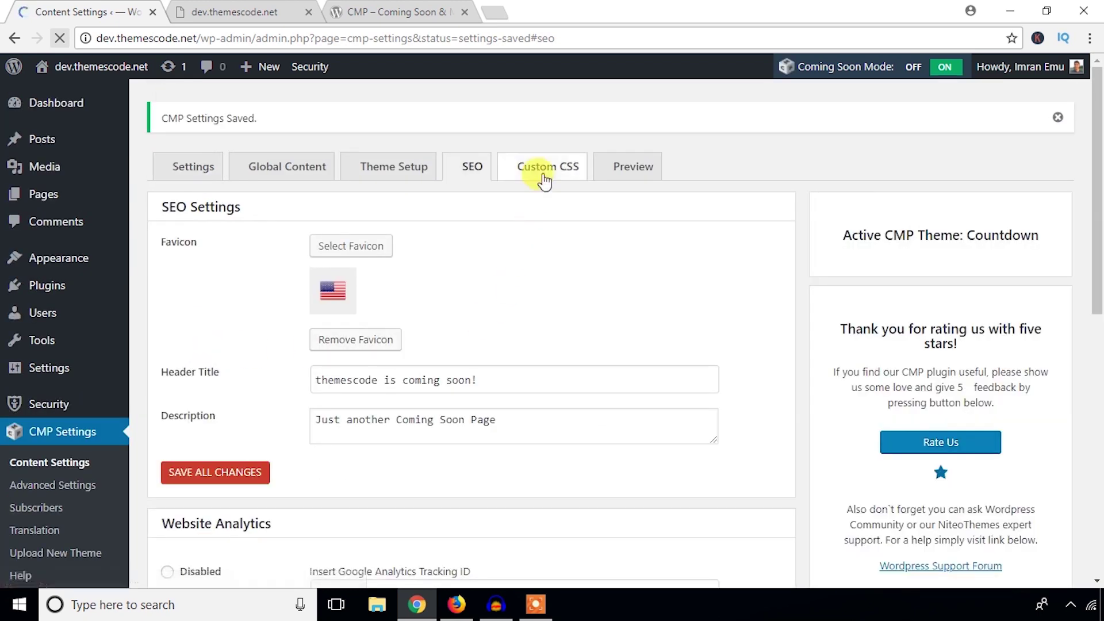
Examine the Custom CSS settings and their empty code editor.
left_click(544, 173)
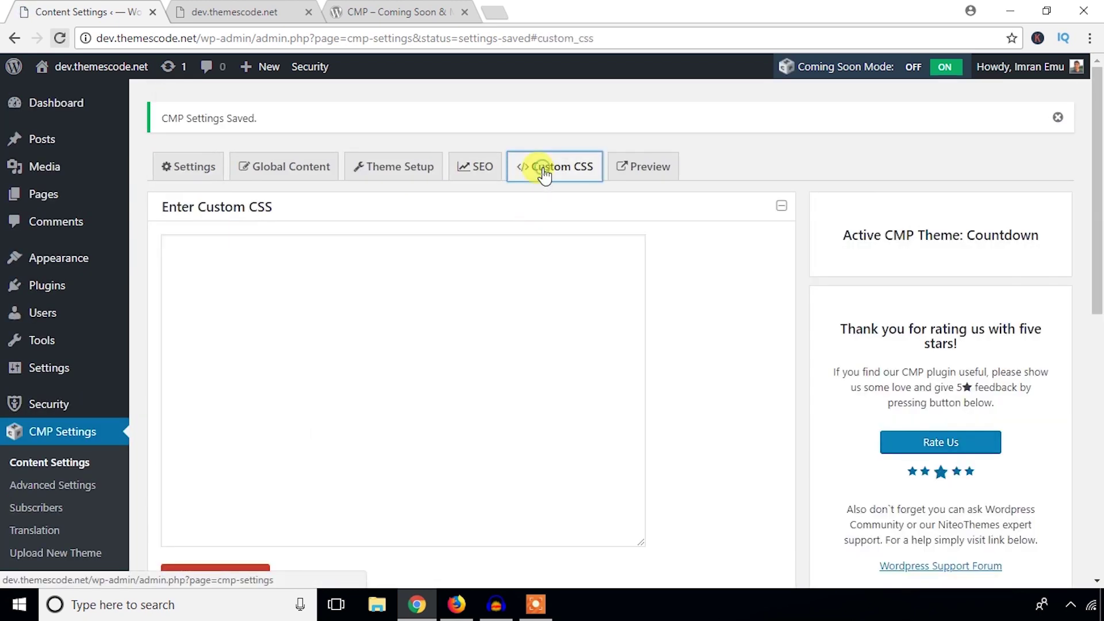
scroll(311, 351, "down", 5)
scroll(310, 352, "up", 5)
left_click(278, 207)
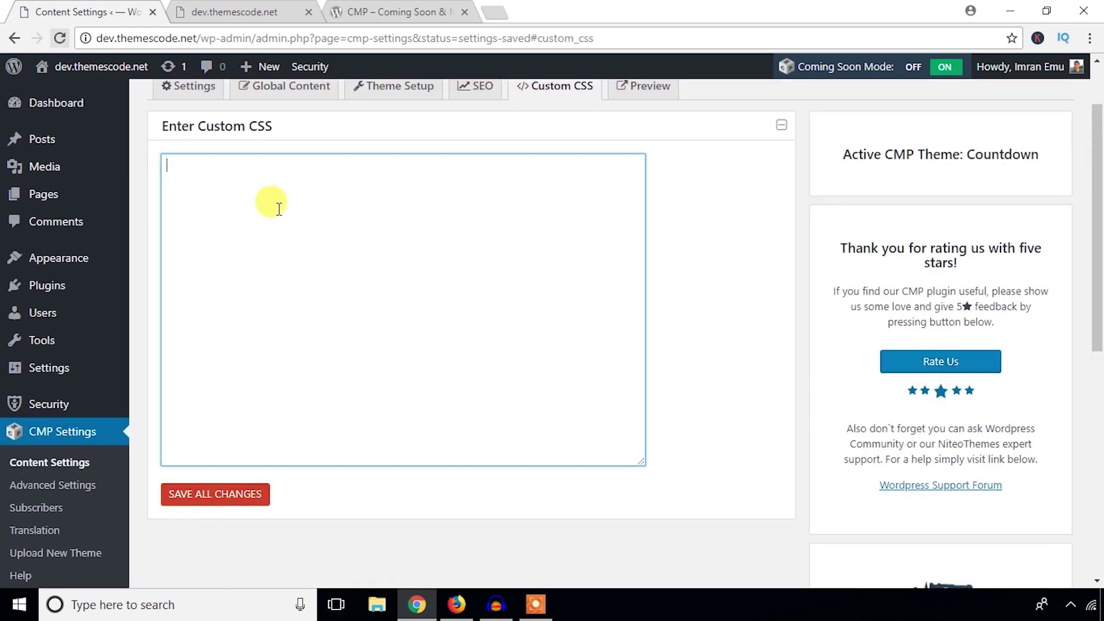
scroll(271, 230, "up", 2)
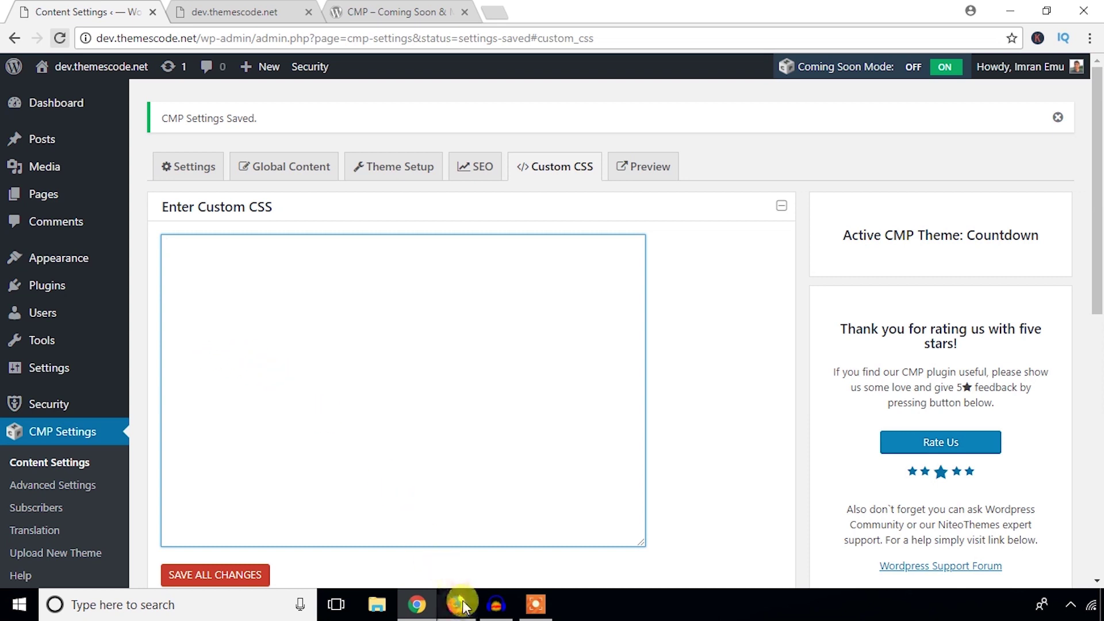
left_click(491, 612)
left_click(300, 310)
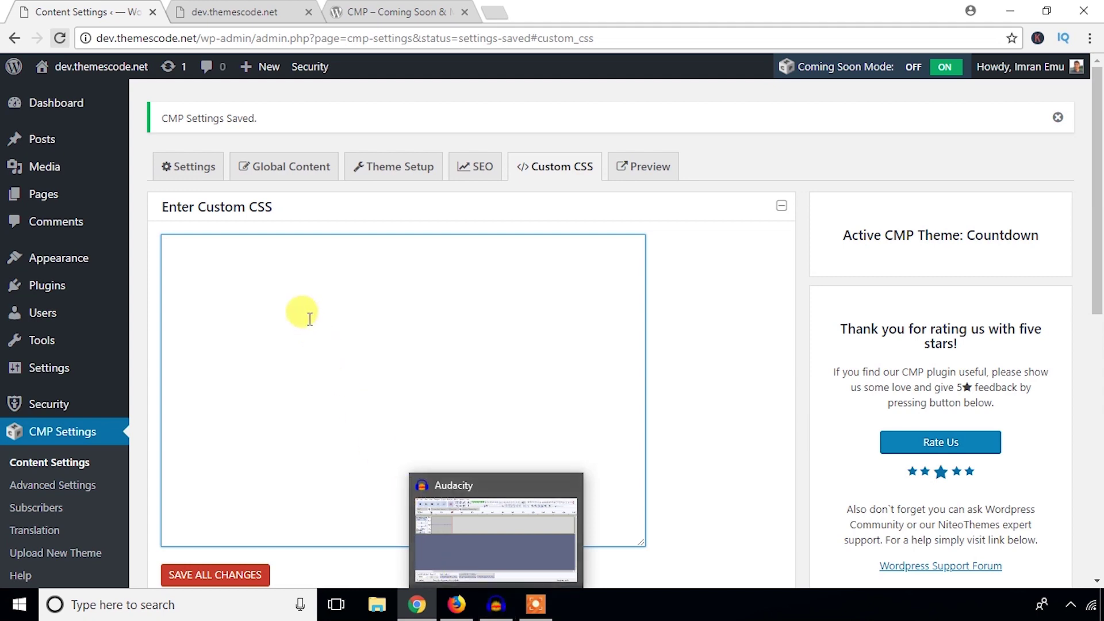
scroll(293, 327, "down", 4)
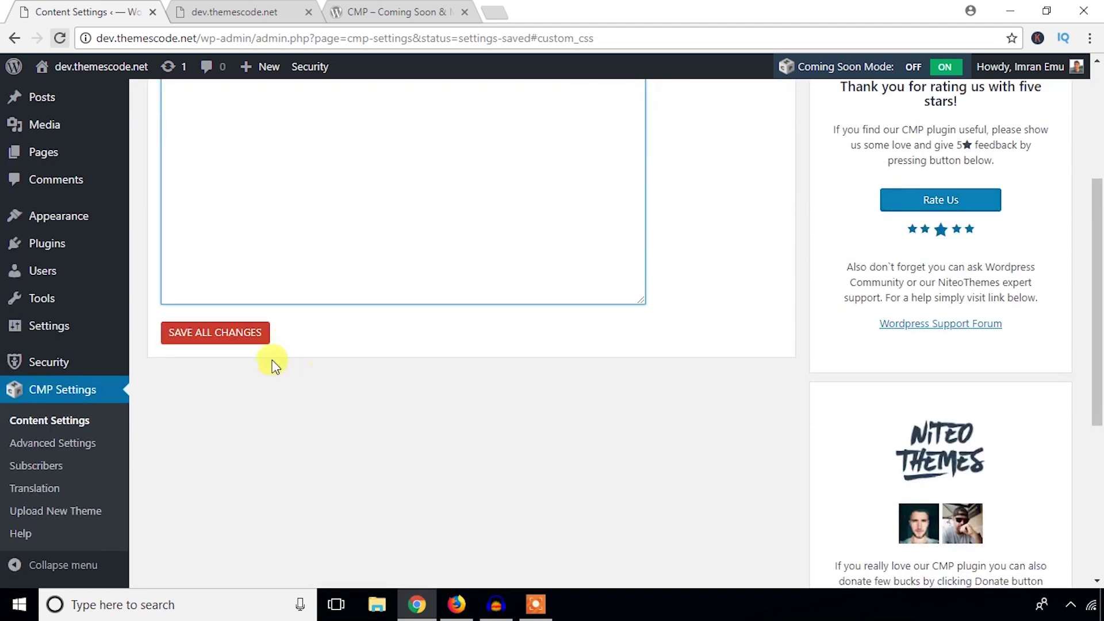
Switch to Firefox and view the coming soon page with its video background.
left_click(458, 610)
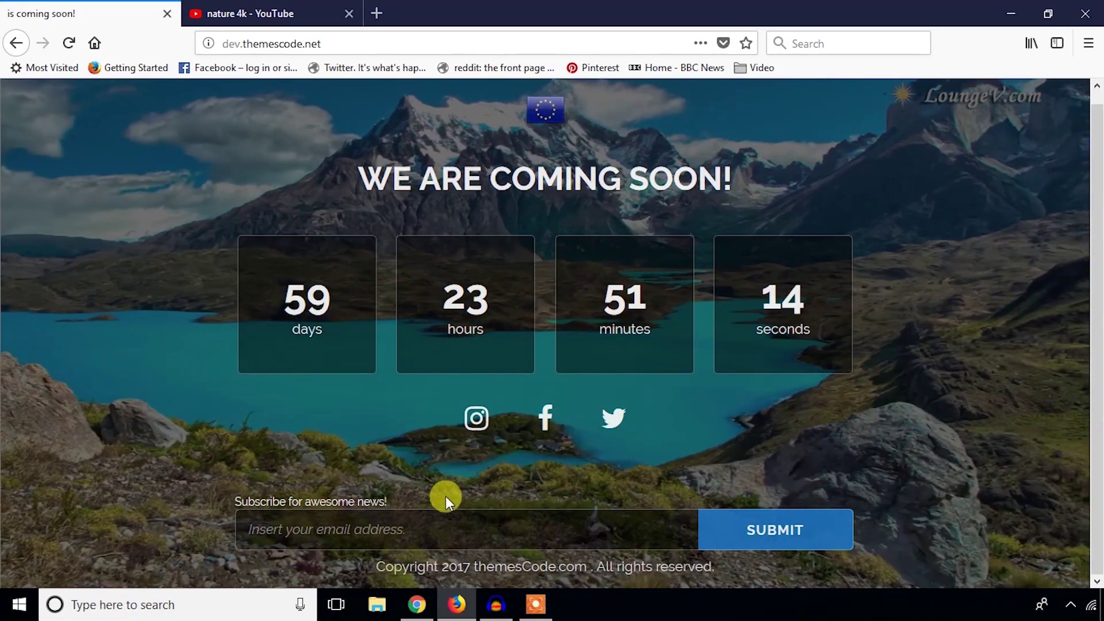
left_click(446, 518)
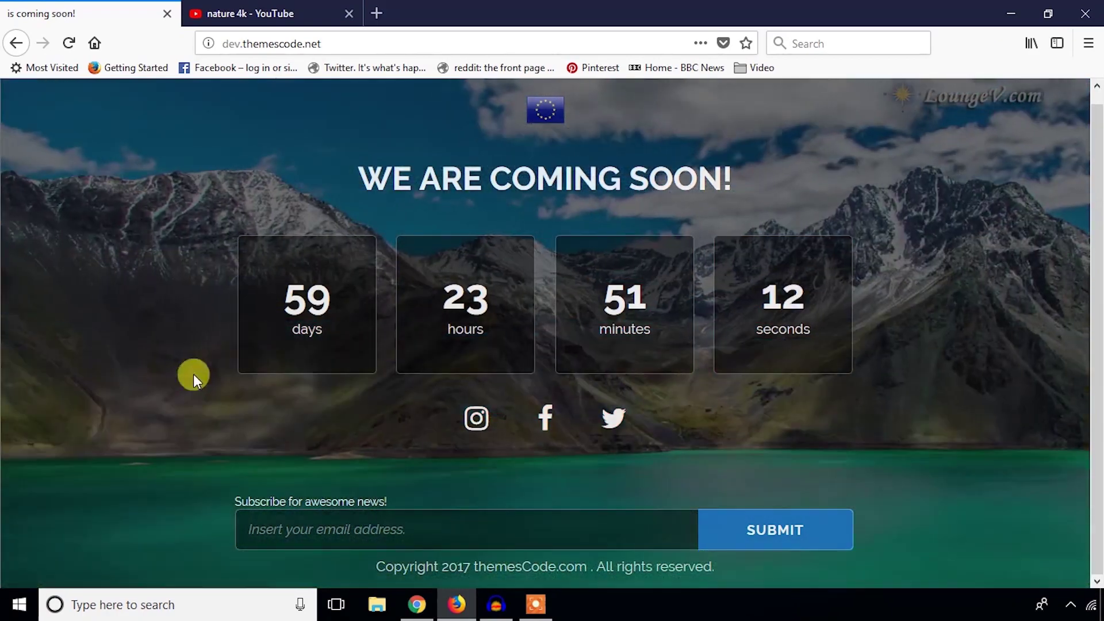